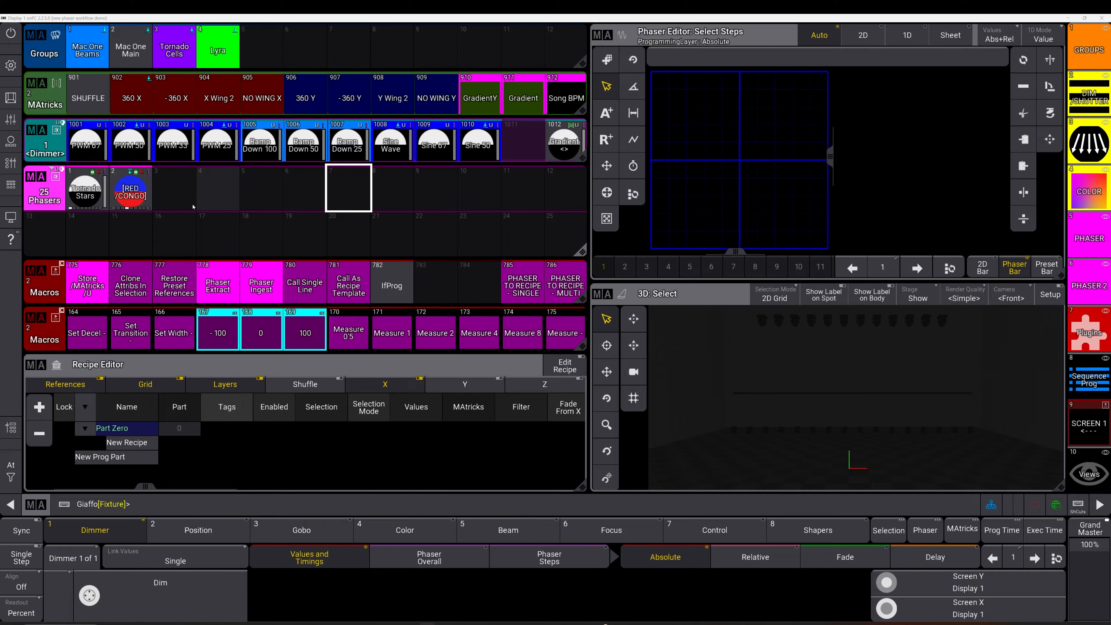
Store the Lyra group's Ramp Down 100 dimmer phaser as Phasers preset 4 and edit it
{"action": "left_click", "coordinate": [223, 50]}
{"action": "left_click", "coordinate": [261, 141]}
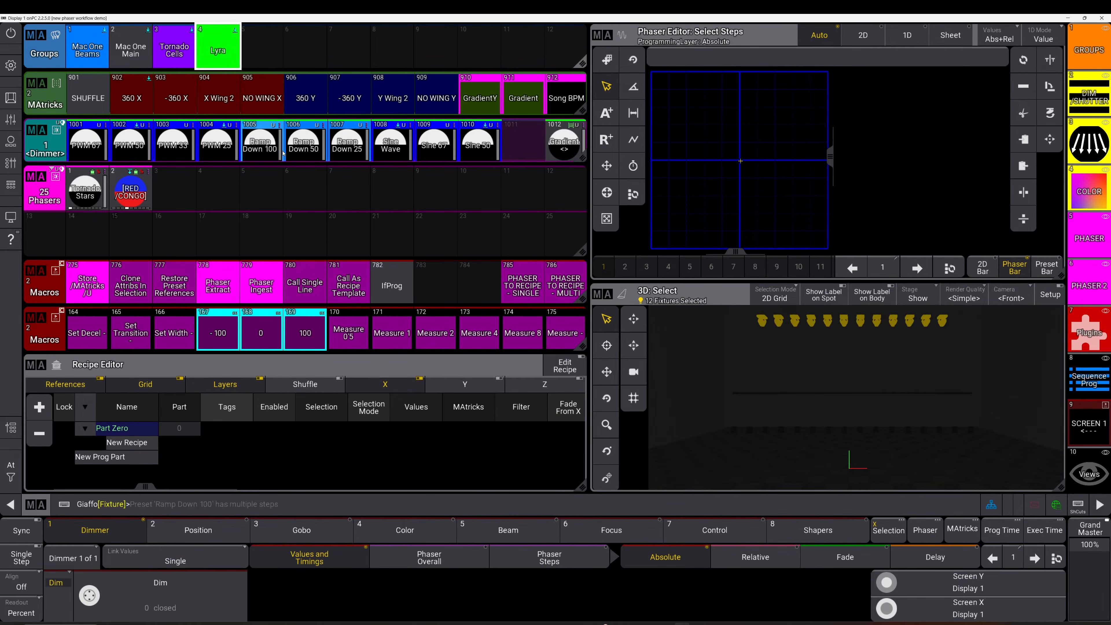
{"action": "left_click", "coordinate": [211, 188]}
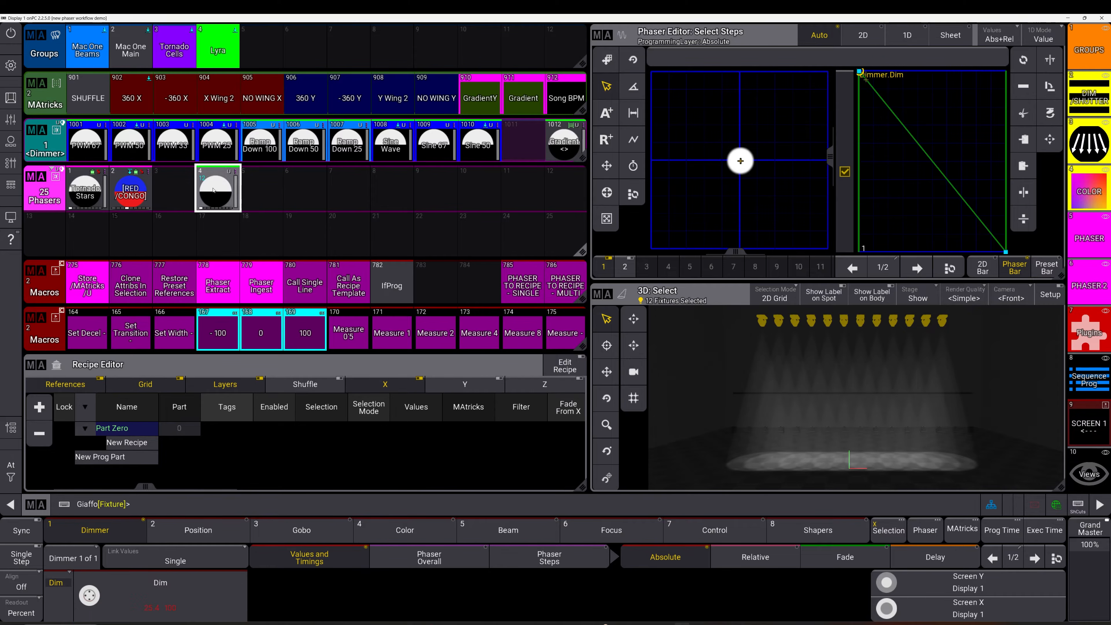
{"action": "right_click", "coordinate": [204, 195]}
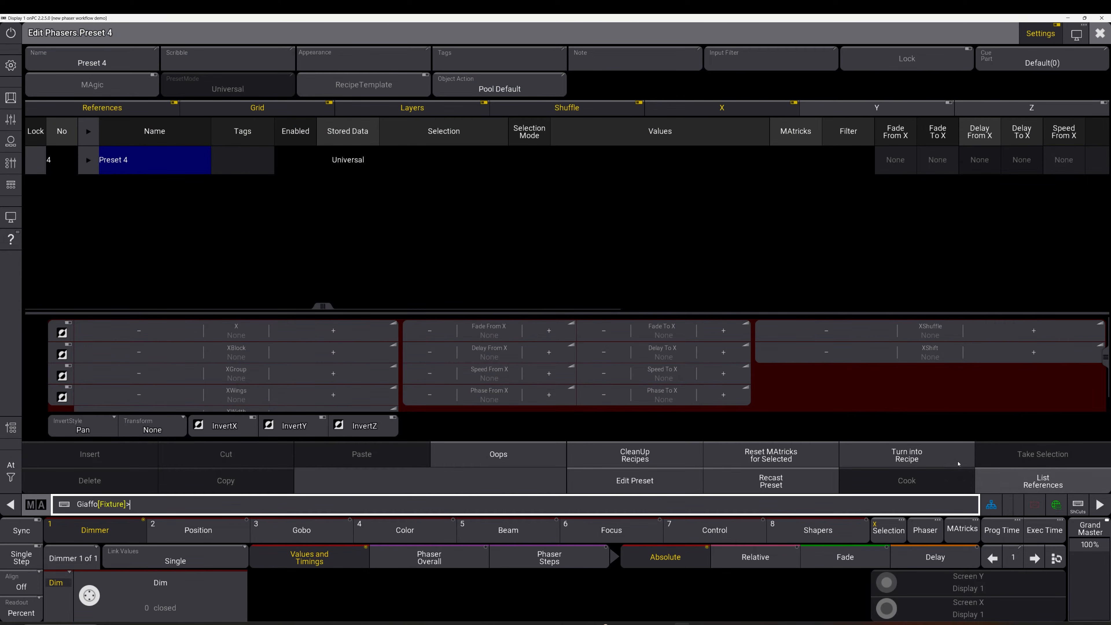
Turn phaser preset 4 into a recipe and inspect the Recipe 1 Values, Name and Selection cells
{"action": "left_click", "coordinate": [923, 457]}
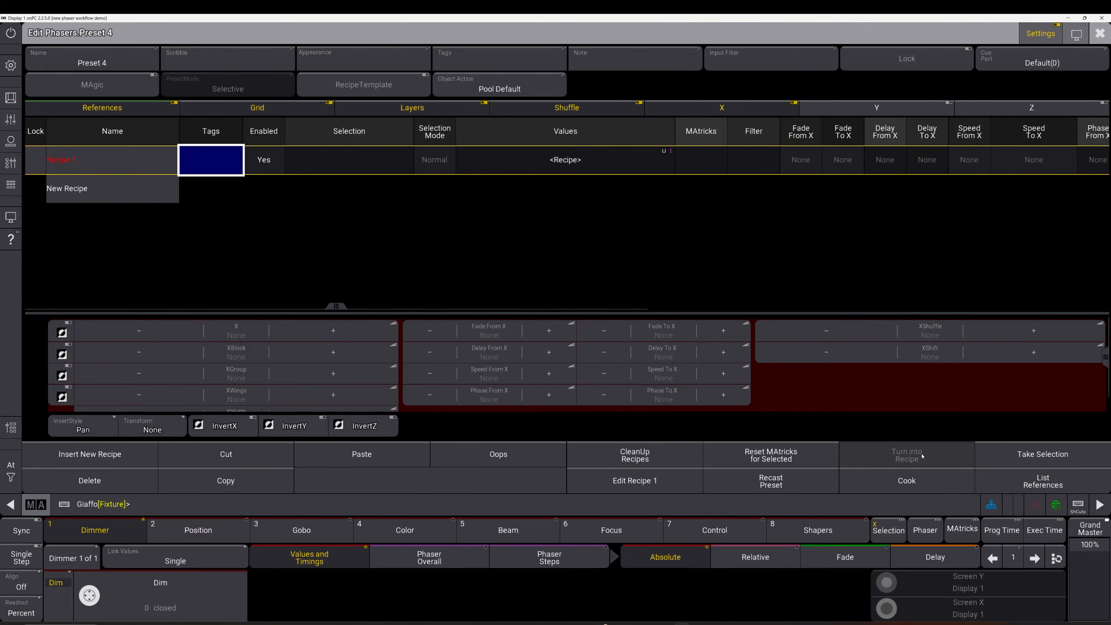
{"action": "left_click_drag", "start_coordinate": [676, 144], "coordinate": [638, 160]}
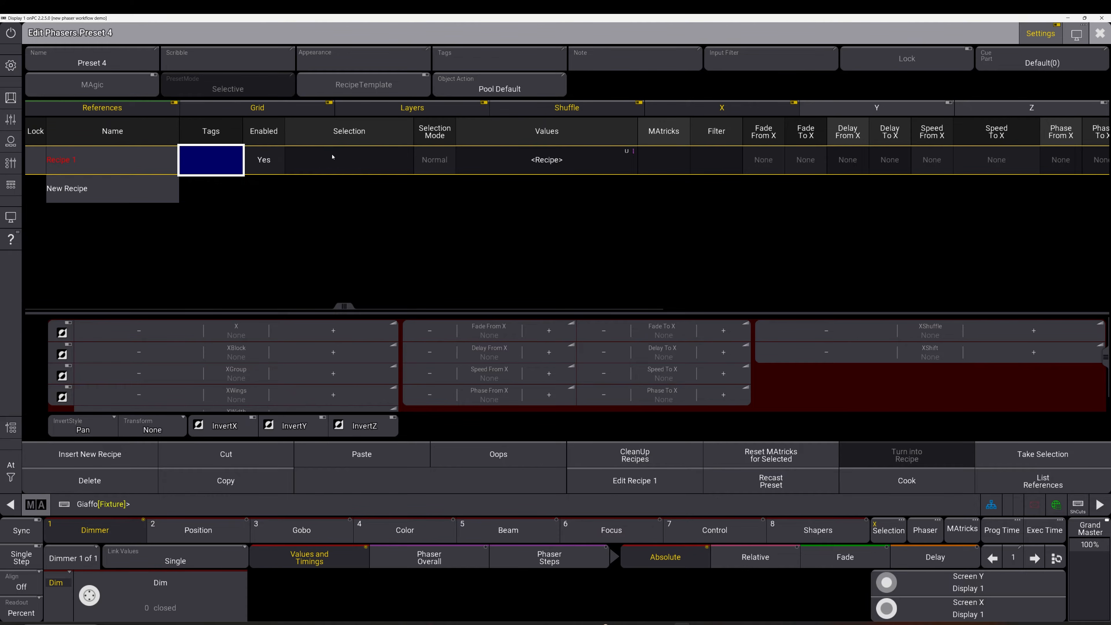
{"action": "left_click", "coordinate": [571, 160]}
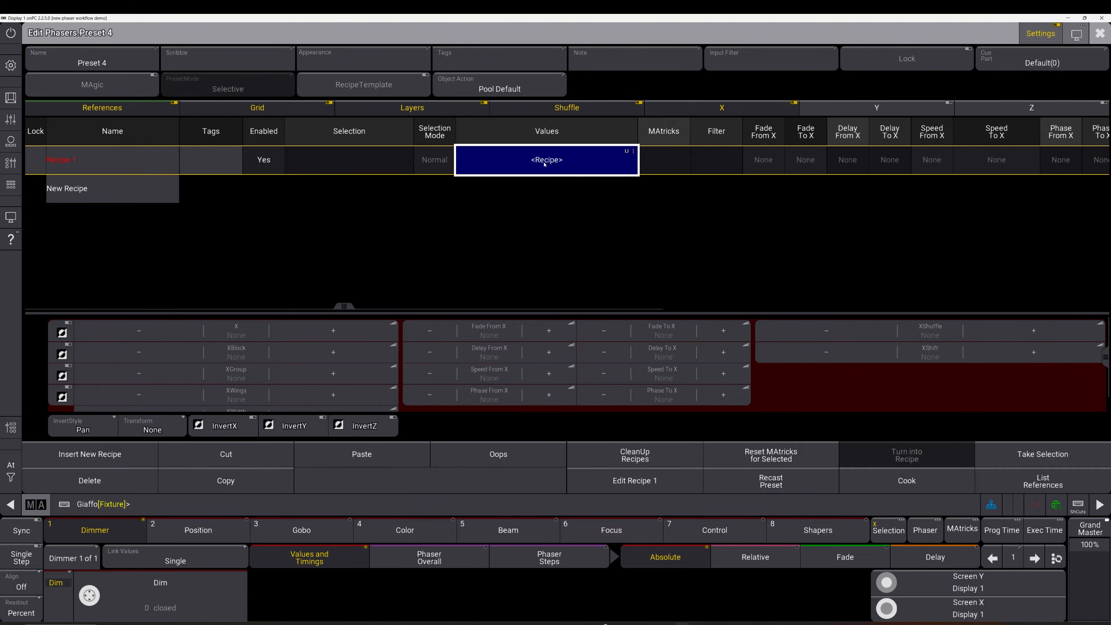
{"action": "left_click", "coordinate": [133, 164]}
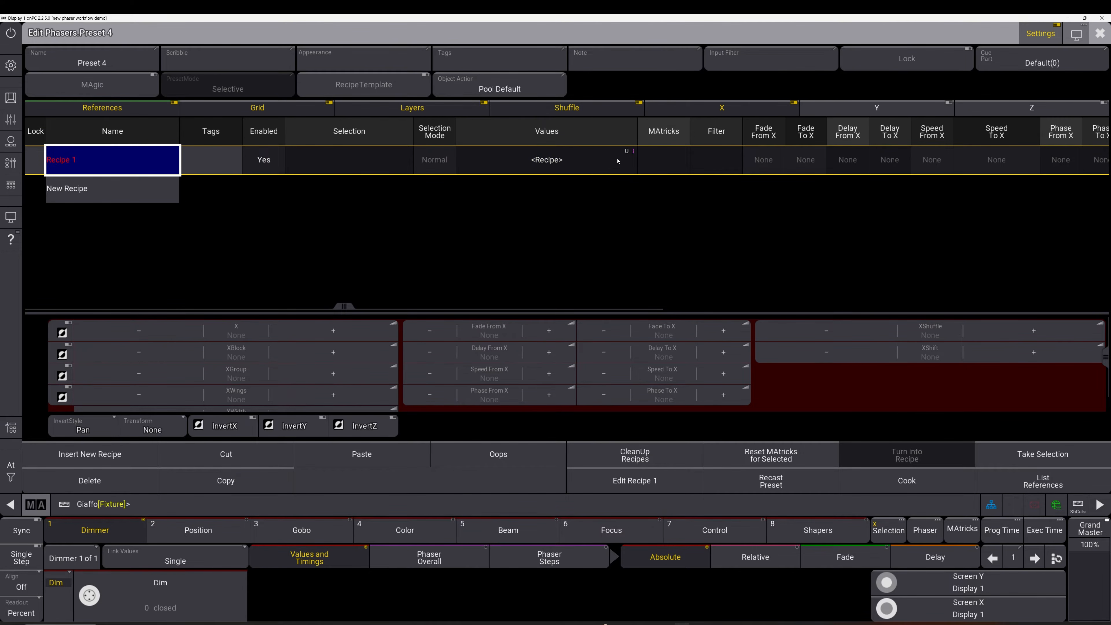
{"action": "left_click", "coordinate": [564, 158]}
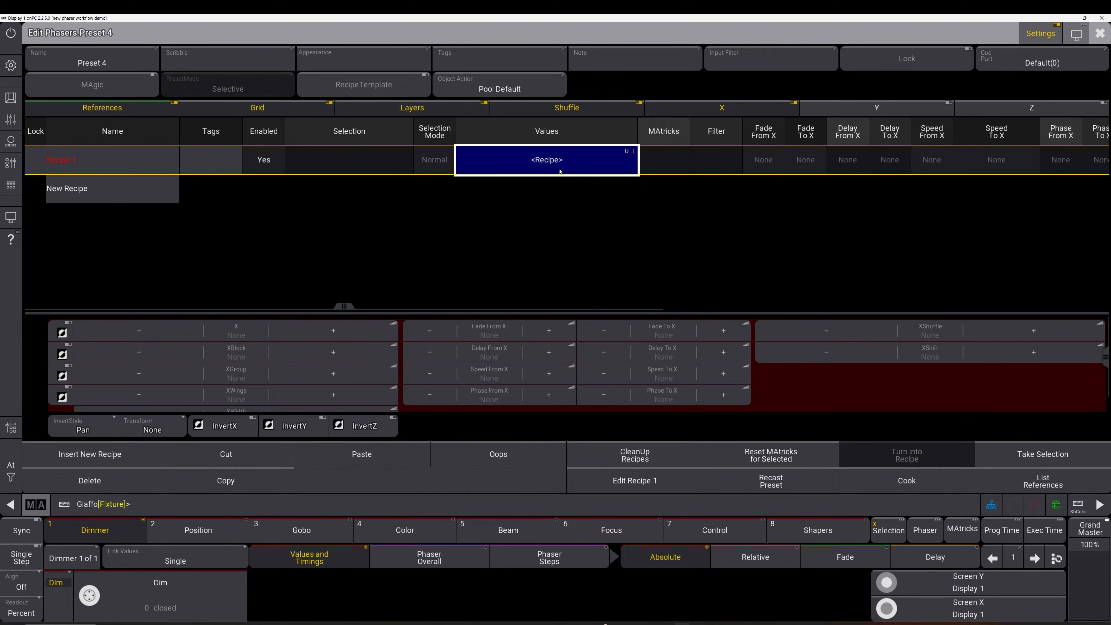
{"action": "left_click", "coordinate": [764, 161]}
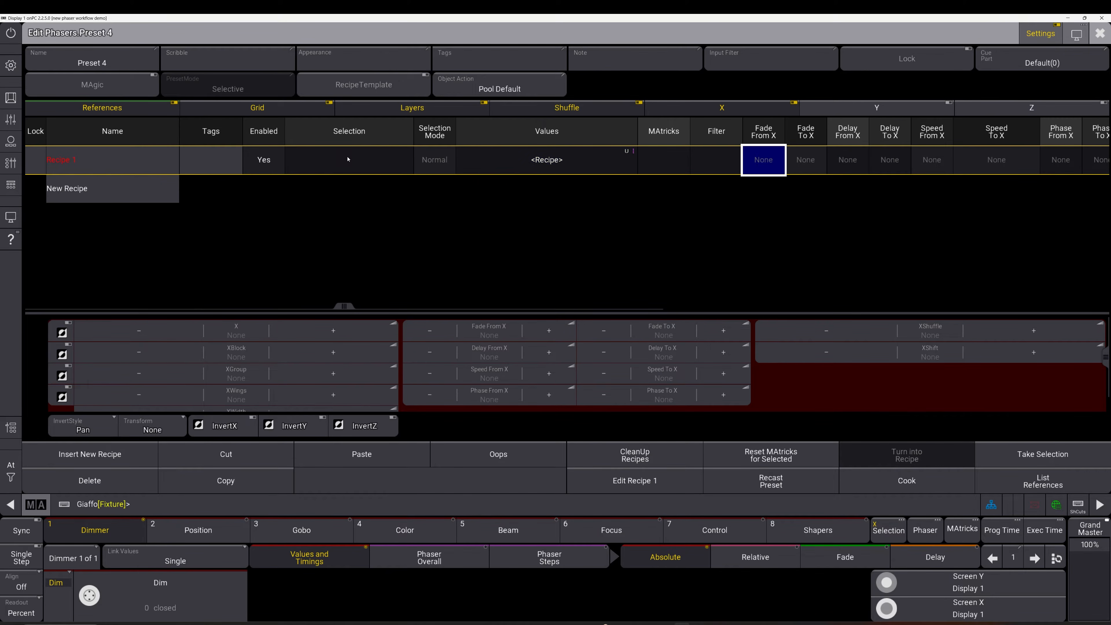
{"action": "left_click", "coordinate": [348, 159]}
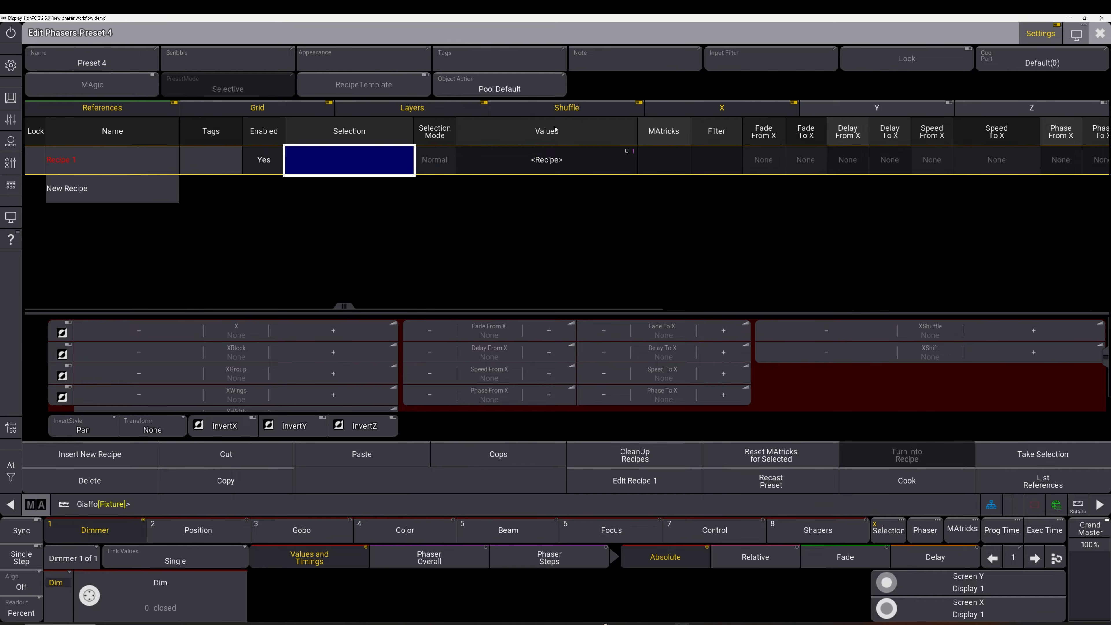
Label preset 2 [RED/CONGO]'s first recipe 'main recipe line'
{"action": "key", "text": "Escape"}
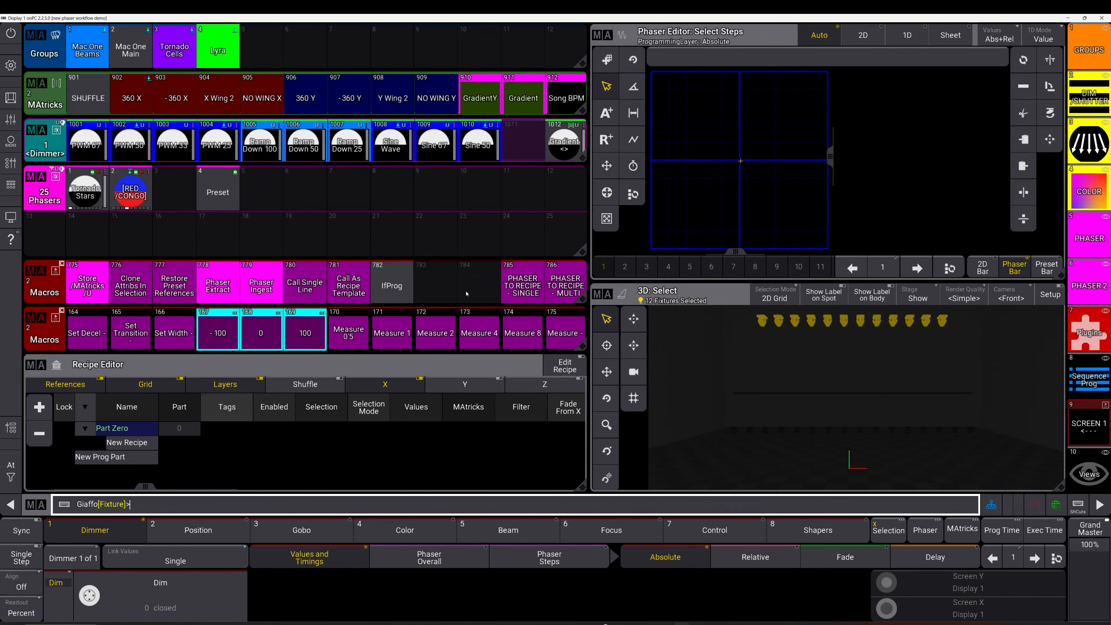
{"action": "right_click", "coordinate": [131, 187]}
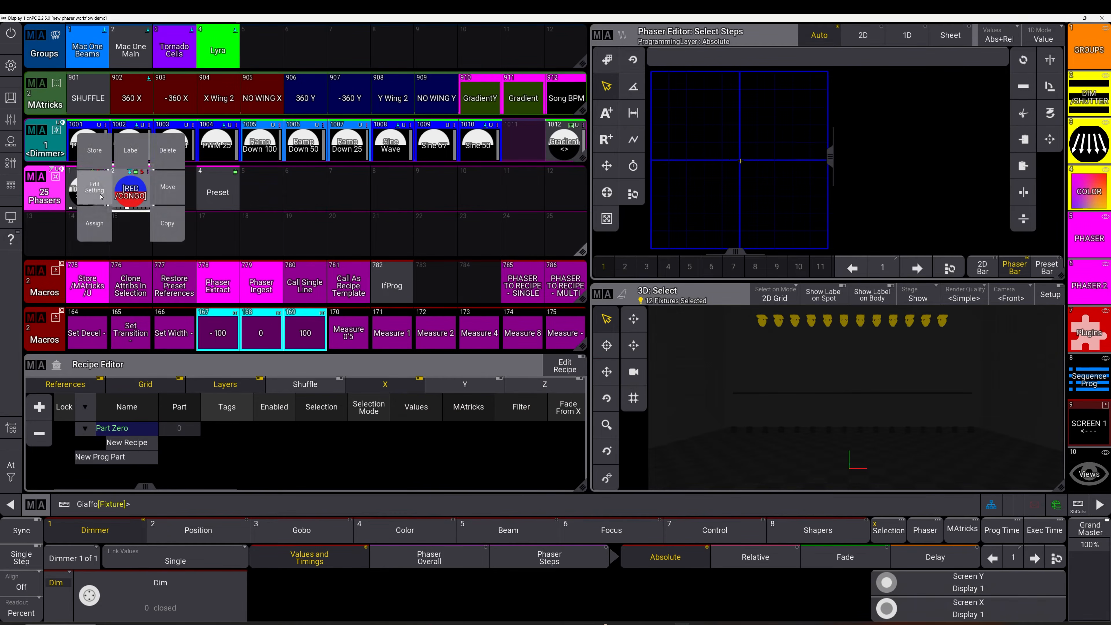
{"action": "left_click", "coordinate": [168, 152]}
{"action": "left_click", "coordinate": [144, 164]}
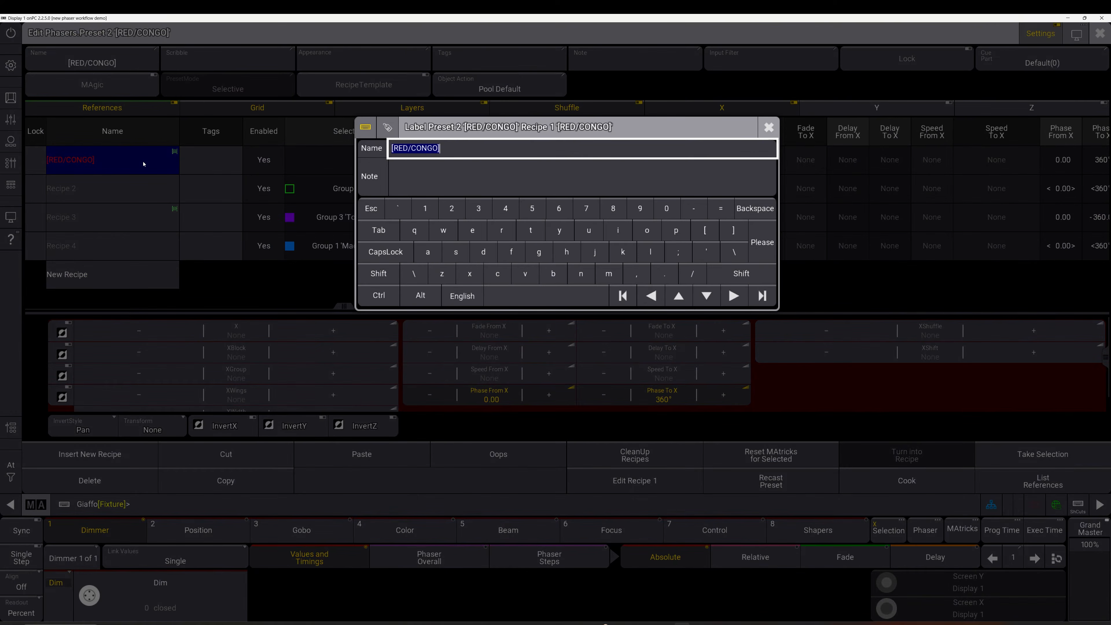
{"action": "type", "text": "redd"}
{"action": "key", "text": "BackSpace"}
{"action": "key", "text": "BackSpace"}
{"action": "key", "text": "BackSpace"}
{"action": "key", "text": "BackSpace"}
{"action": "type", "text": "main recipe line"}
{"action": "key", "text": "Return"}
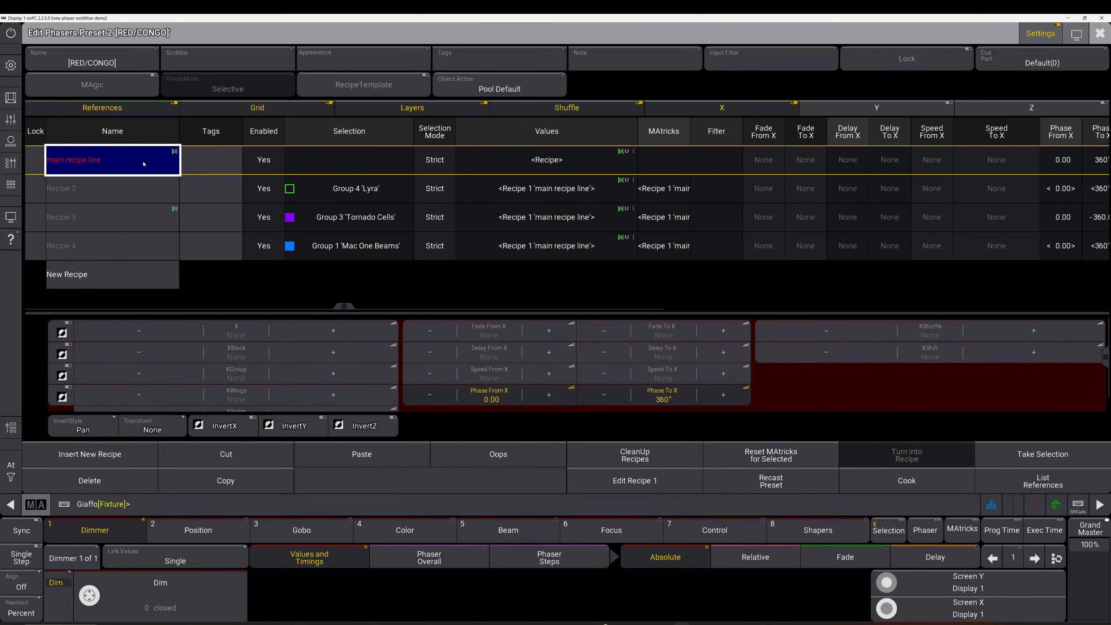
{"action": "key", "text": "Escape"}
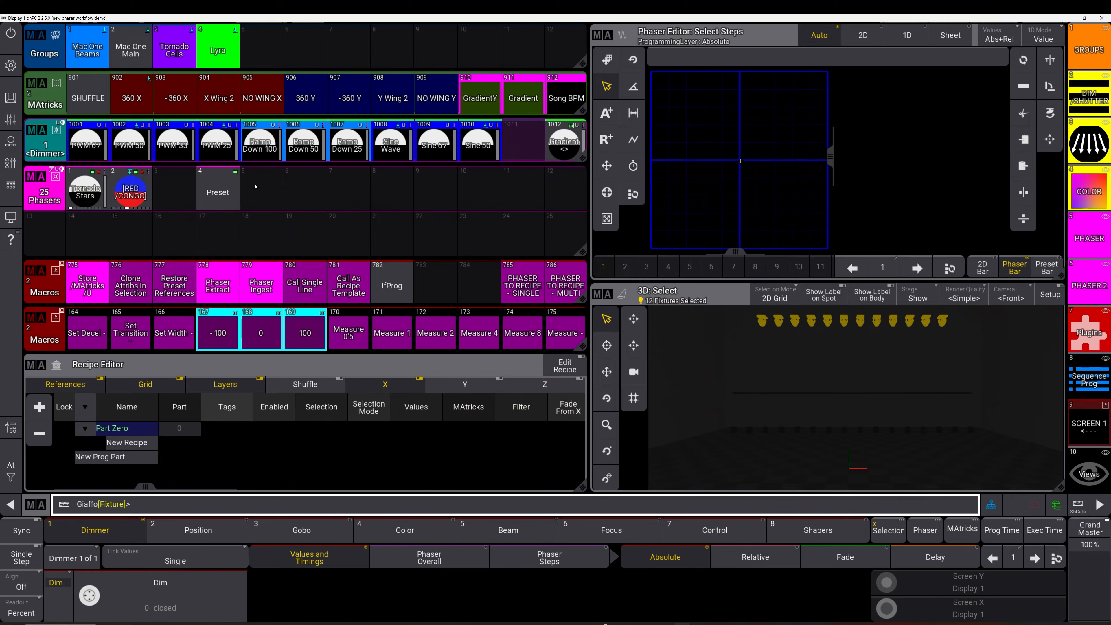
Run the Phaser Extract macro to move that recipe into new preset 15, then check preset 2
{"action": "left_click", "coordinate": [217, 290]}
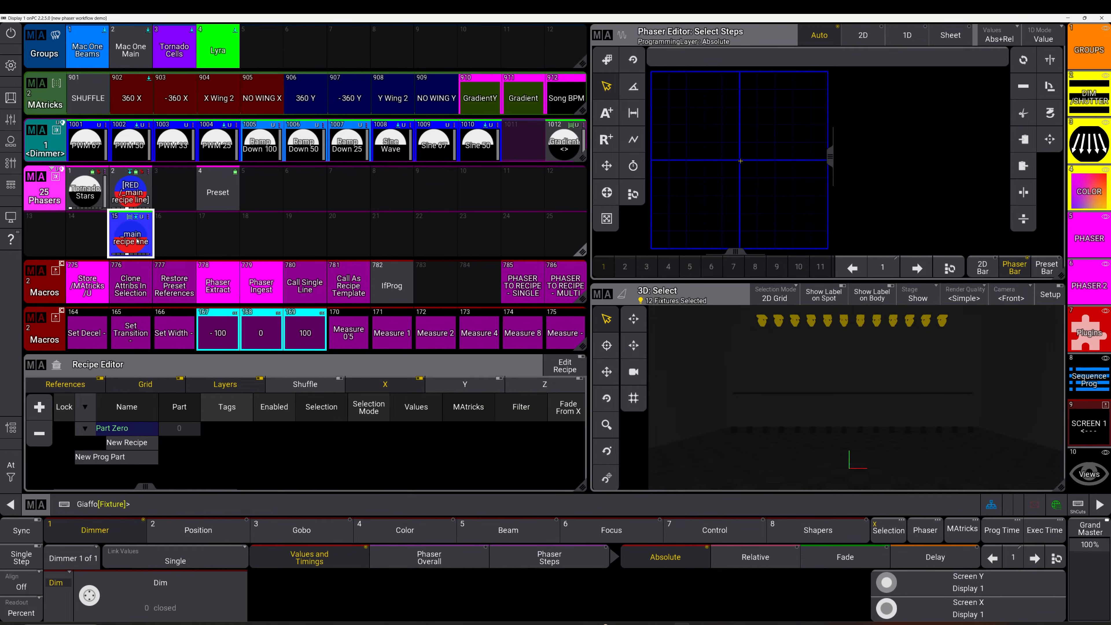
{"action": "right_click", "coordinate": [131, 170]}
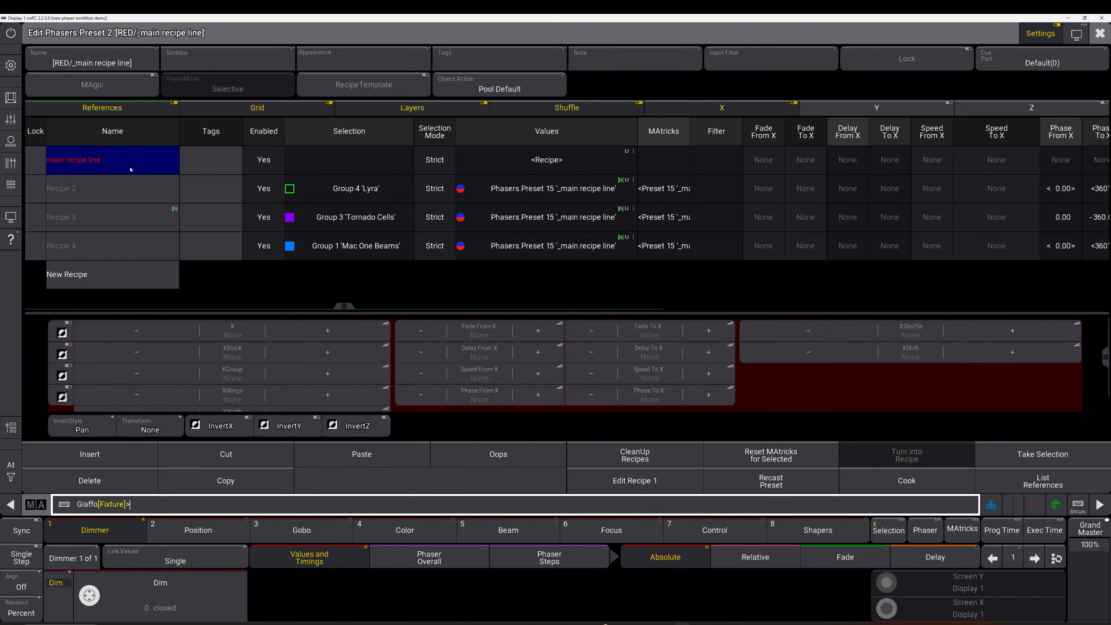
{"action": "key", "text": "Escape"}
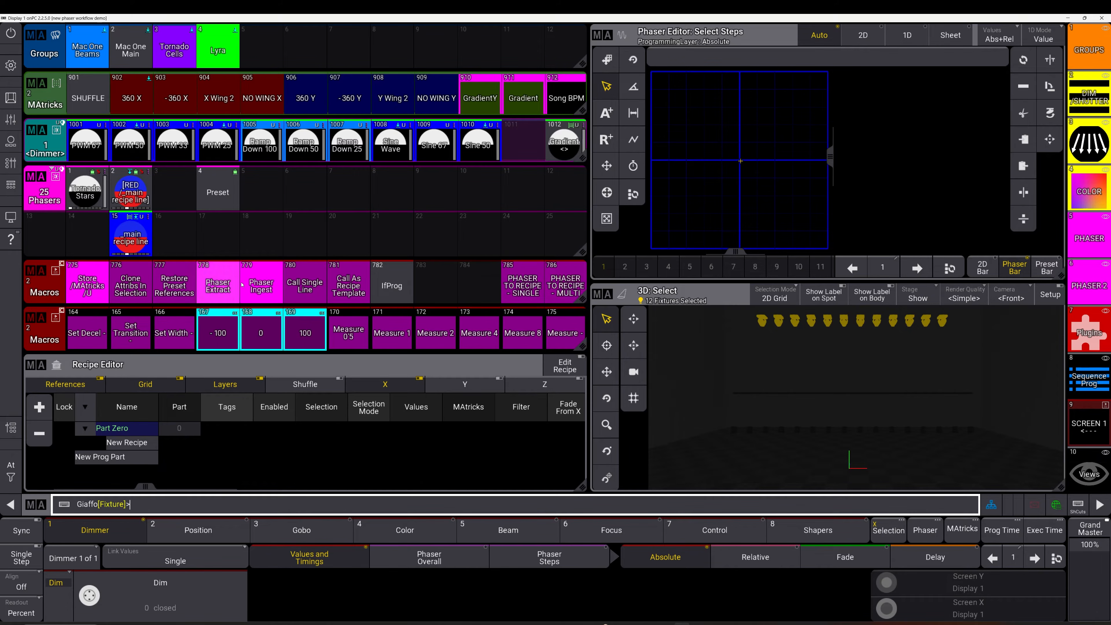
Ingest the recipe back into preset 2, then name preset 4's recipe 'lyra dim recipe' on Group 4 'Lyra'
{"action": "left_click", "coordinate": [259, 285]}
{"action": "left_click", "coordinate": [135, 194]}
{"action": "right_click", "coordinate": [228, 200]}
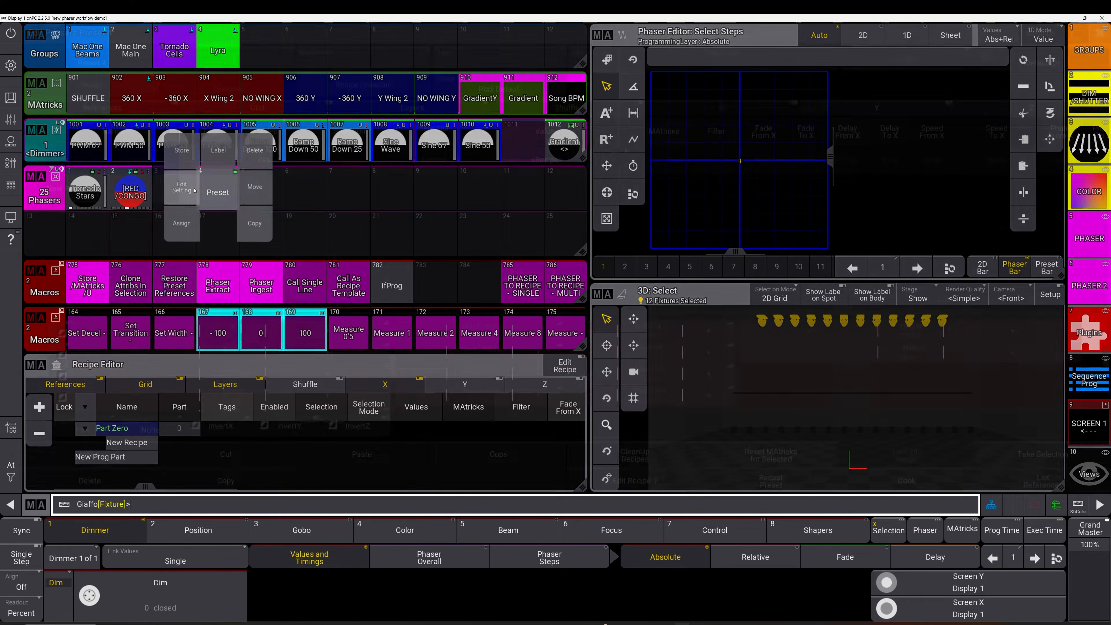
{"action": "left_click", "coordinate": [181, 153]}
{"action": "right_click", "coordinate": [159, 164]}
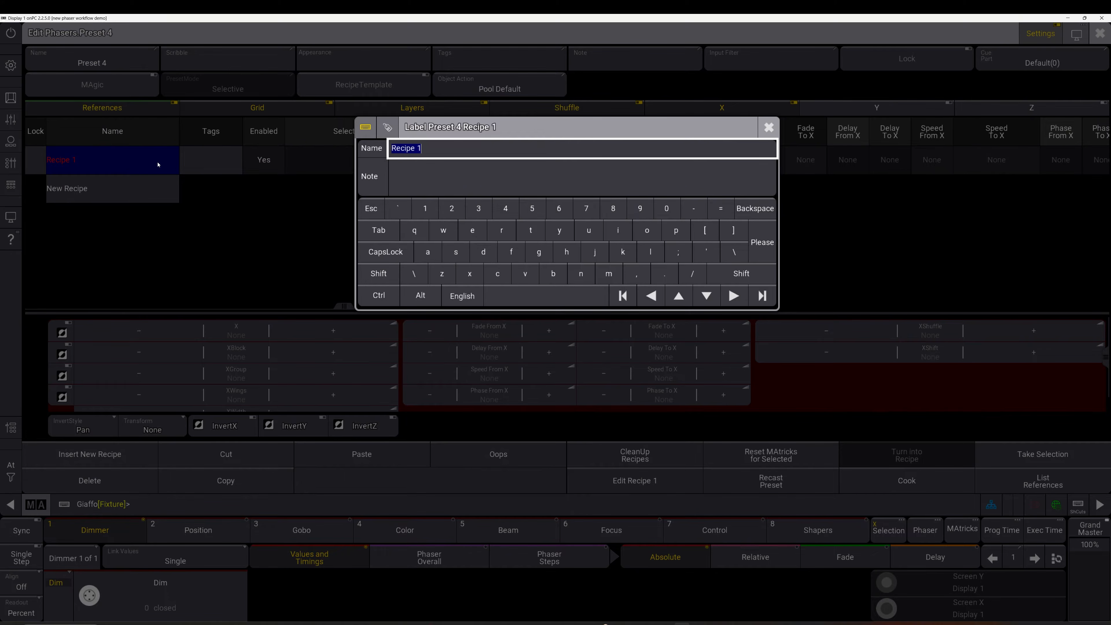
{"action": "type", "text": "lyra dim recipe"}
{"action": "key", "text": "Return"}
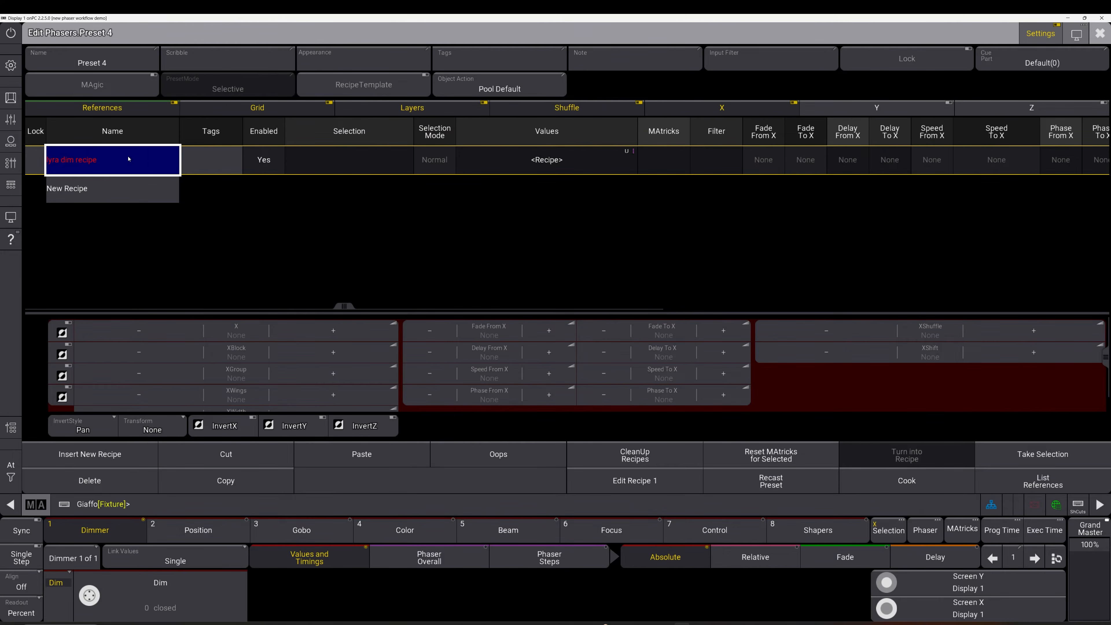
{"action": "left_click", "coordinate": [340, 161]}
{"action": "left_click", "coordinate": [325, 174]}
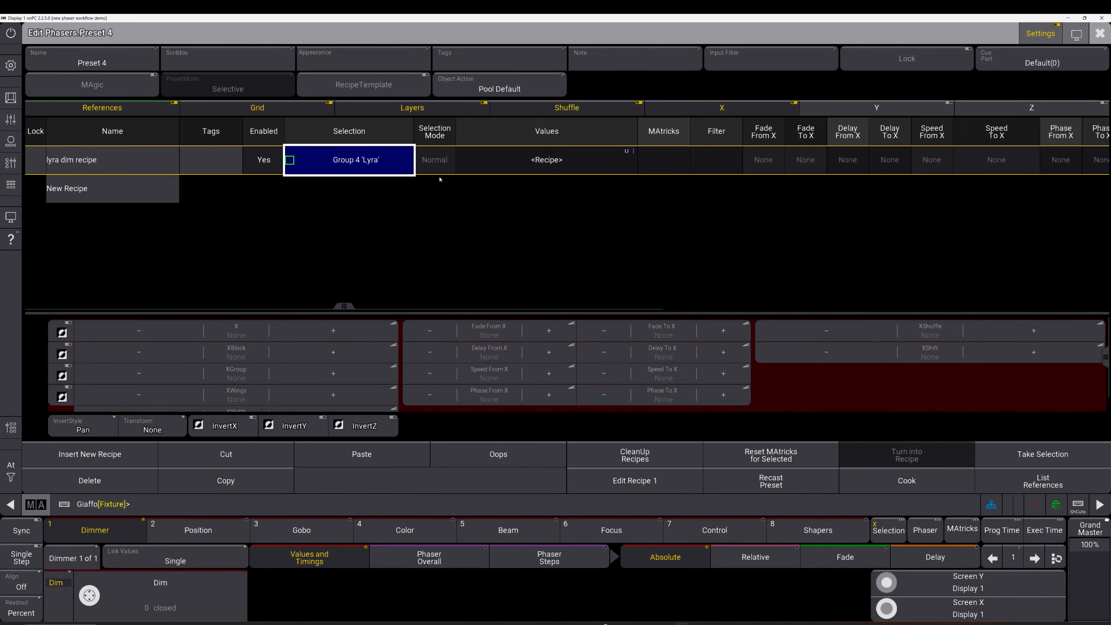
{"action": "key", "text": "Escape"}
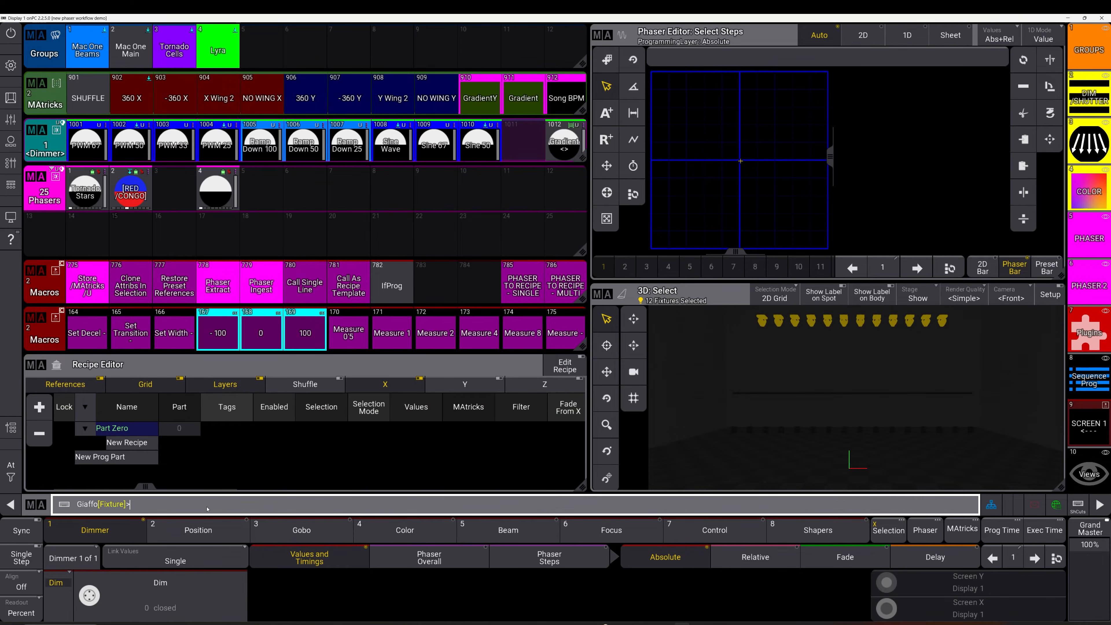
Copy preset 4's recipe into new preset 17 with 'copy preset 25.4.1 at preset 25.17'
{"action": "type", "text": "copy preset 25"}
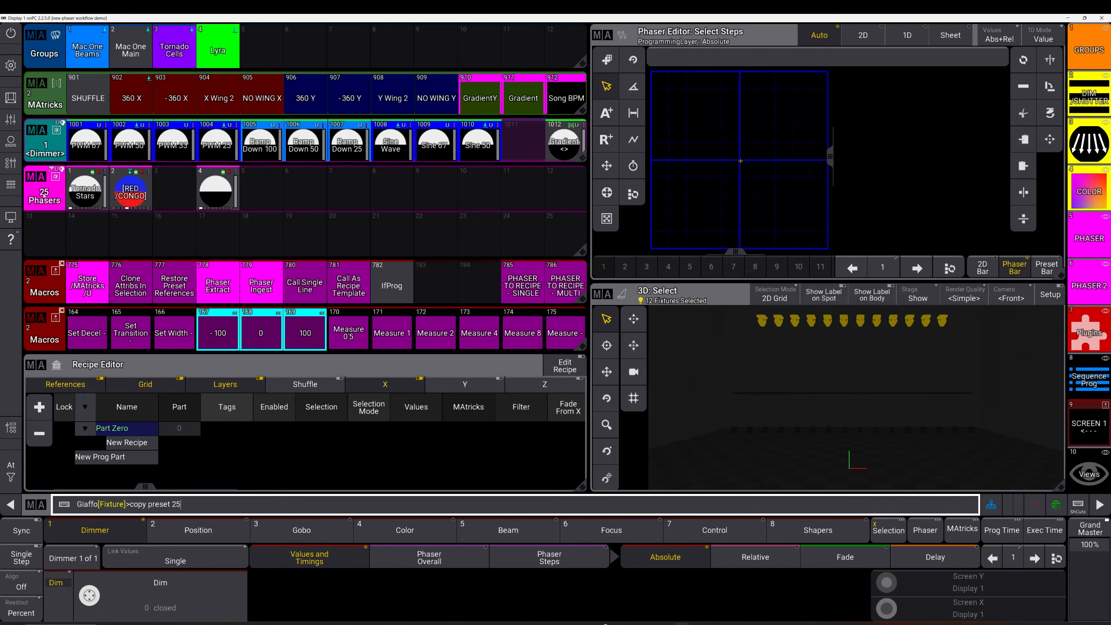
{"action": "type", "text": ".4"}
{"action": "type", "text": ".1 at preset 25.17"}
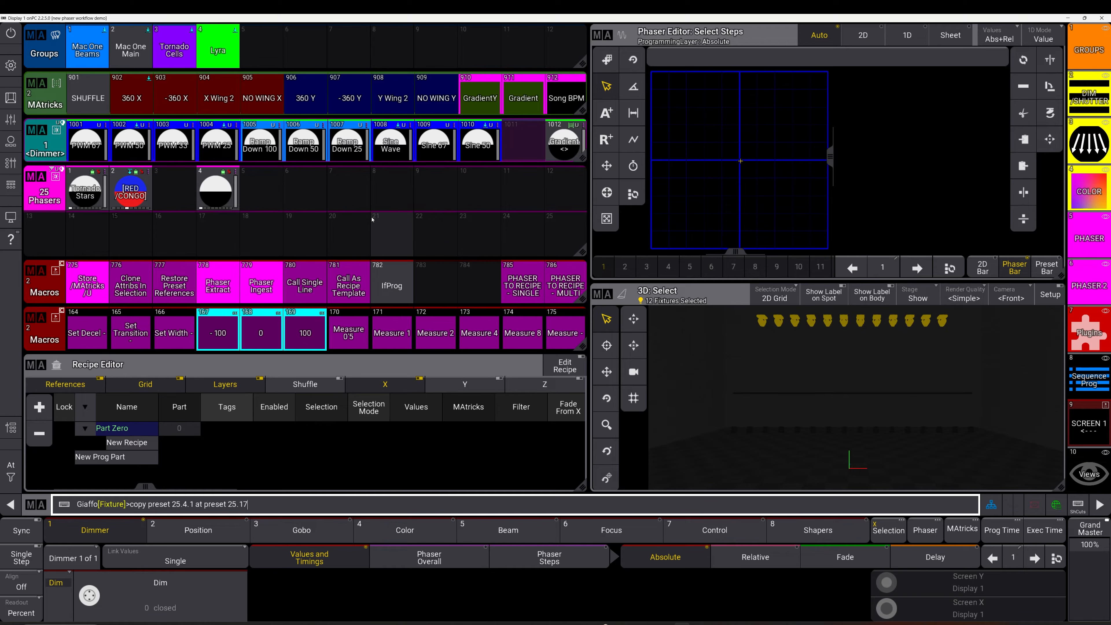
{"action": "key", "text": "Return"}
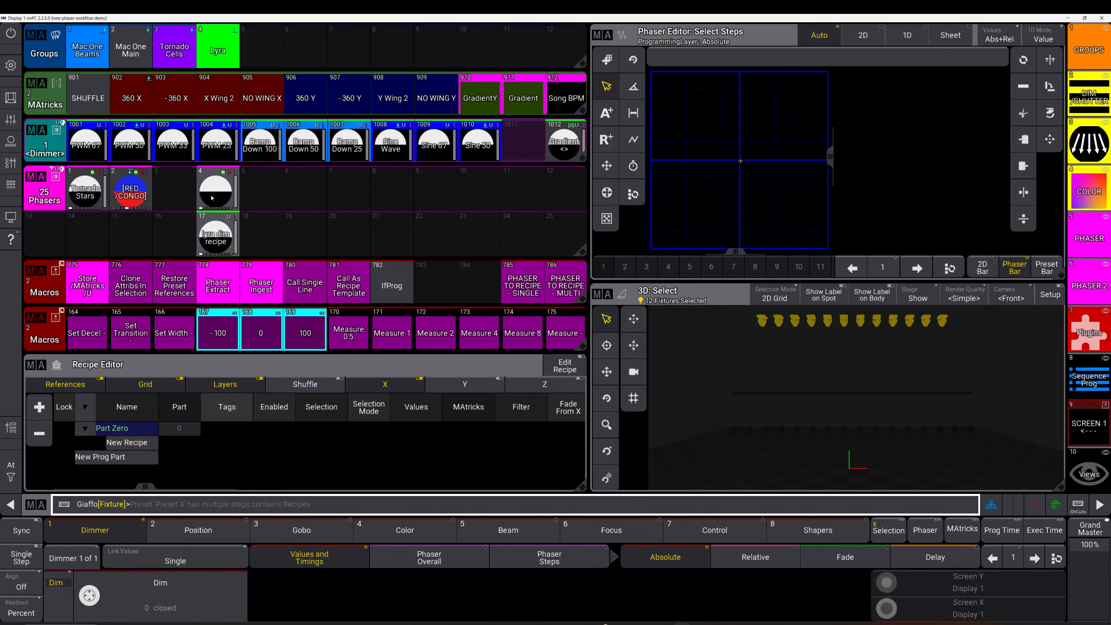
Review preset 4's recipe in its editor, then close it
{"action": "right_click", "coordinate": [219, 188]}
{"action": "left_click", "coordinate": [221, 156]}
{"action": "left_click", "coordinate": [214, 162]}
{"action": "key", "text": "Escape"}
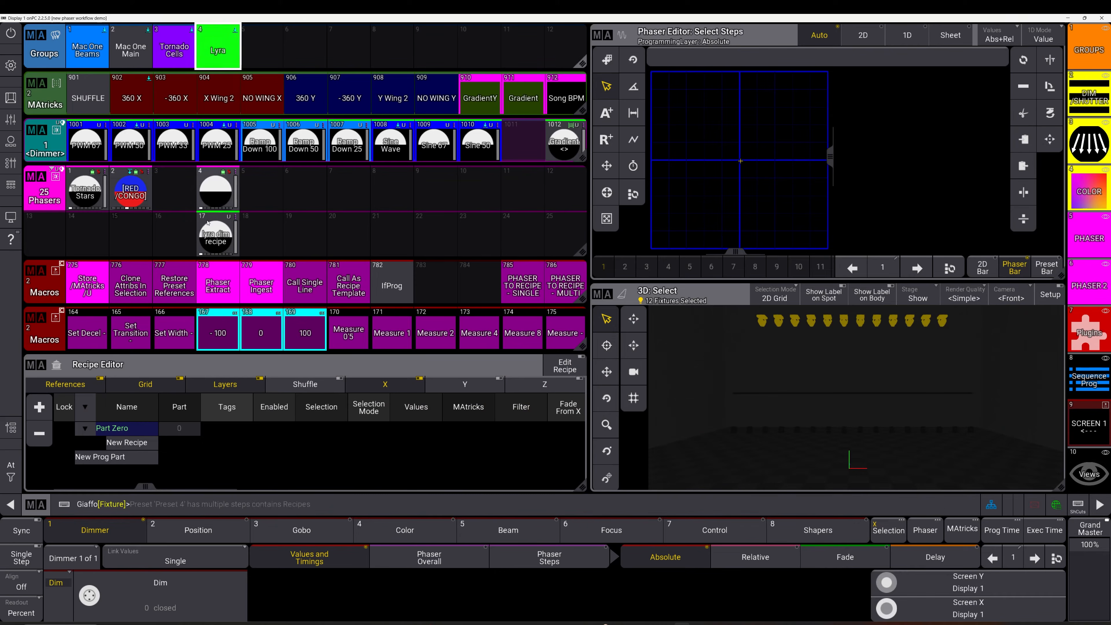
Delete preset 17 and set preset 4's recipe Phase To X to 360°
{"action": "left_click", "coordinate": [230, 242]}
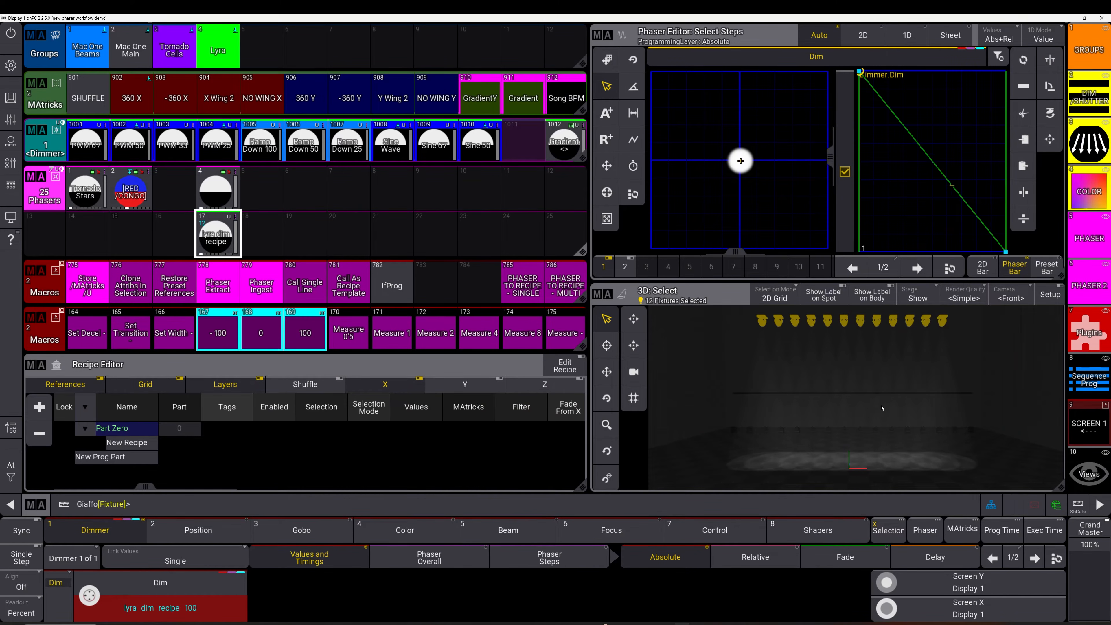
{"action": "left_click", "coordinate": [204, 226]}
{"action": "left_click_drag", "start_coordinate": [204, 226], "coordinate": [265, 193]}
{"action": "left_click", "coordinate": [298, 160]}
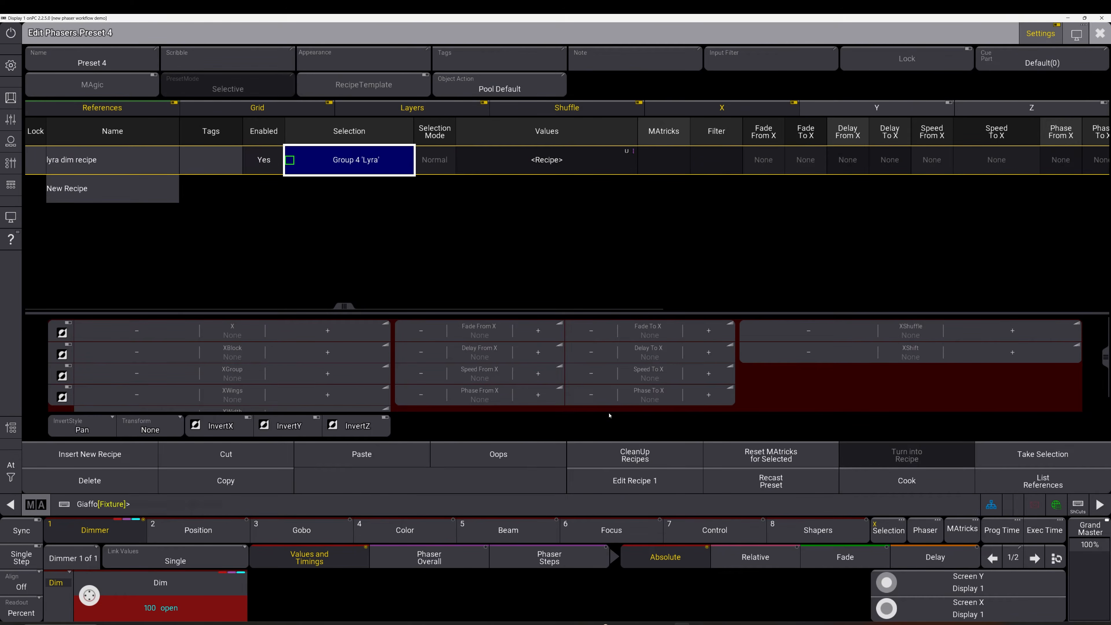
{"action": "left_click", "coordinate": [649, 394]}
{"action": "left_click", "coordinate": [869, 523]}
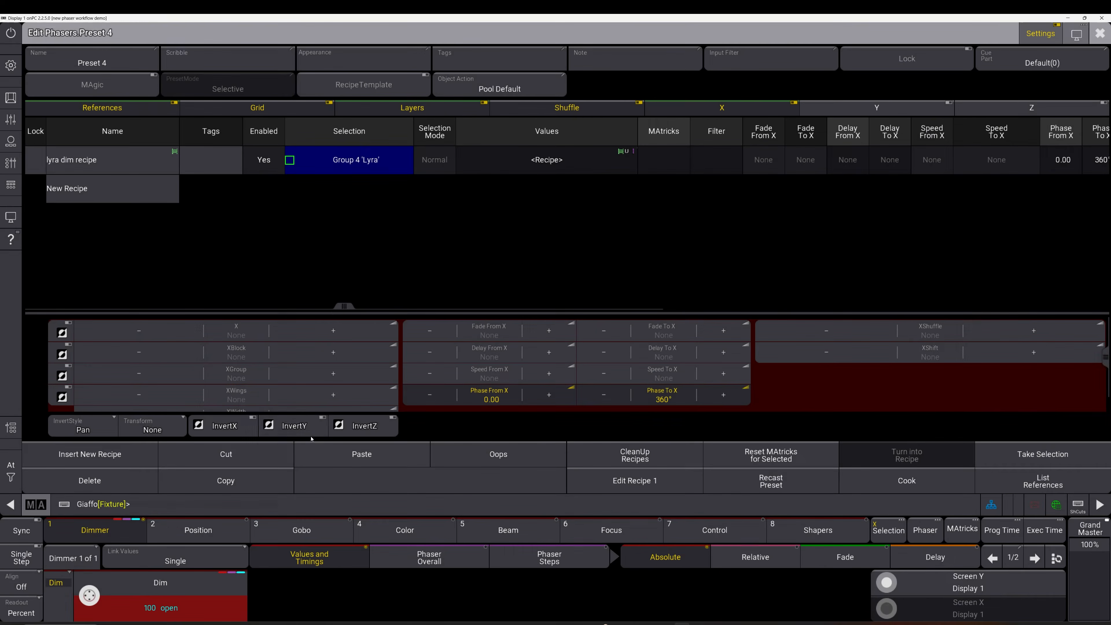
{"action": "key", "text": "Escape"}
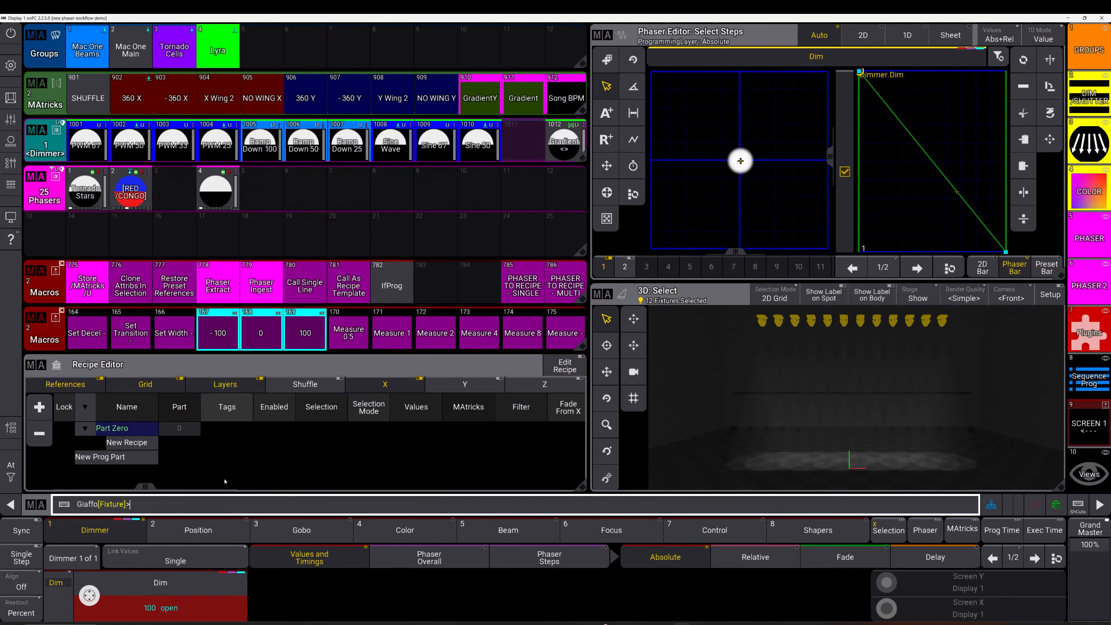
Rerun 'Copy Preset 25.4.1 At Preset 25.17' from command history and apply the rebuilt preset 17
{"action": "key", "text": "Up"}
{"action": "key", "text": "Up"}
{"action": "key", "text": "Up"}
{"action": "key", "text": "Up"}
{"action": "key", "text": "Up"}
{"action": "key", "text": "Up"}
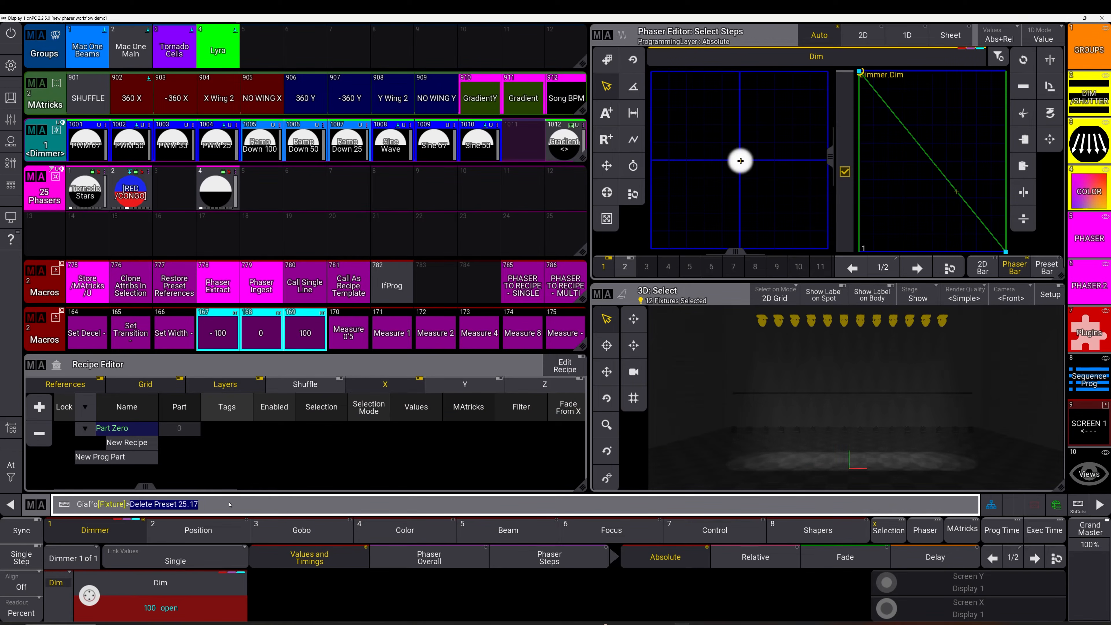
{"action": "key", "text": "Up"}
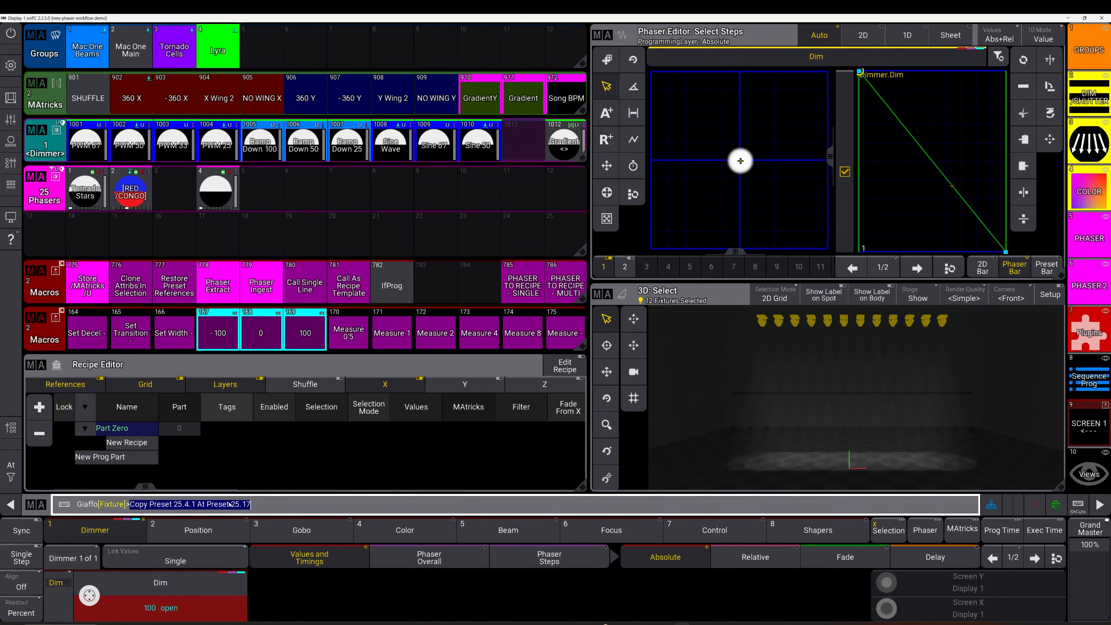
{"action": "left_click", "coordinate": [296, 510]}
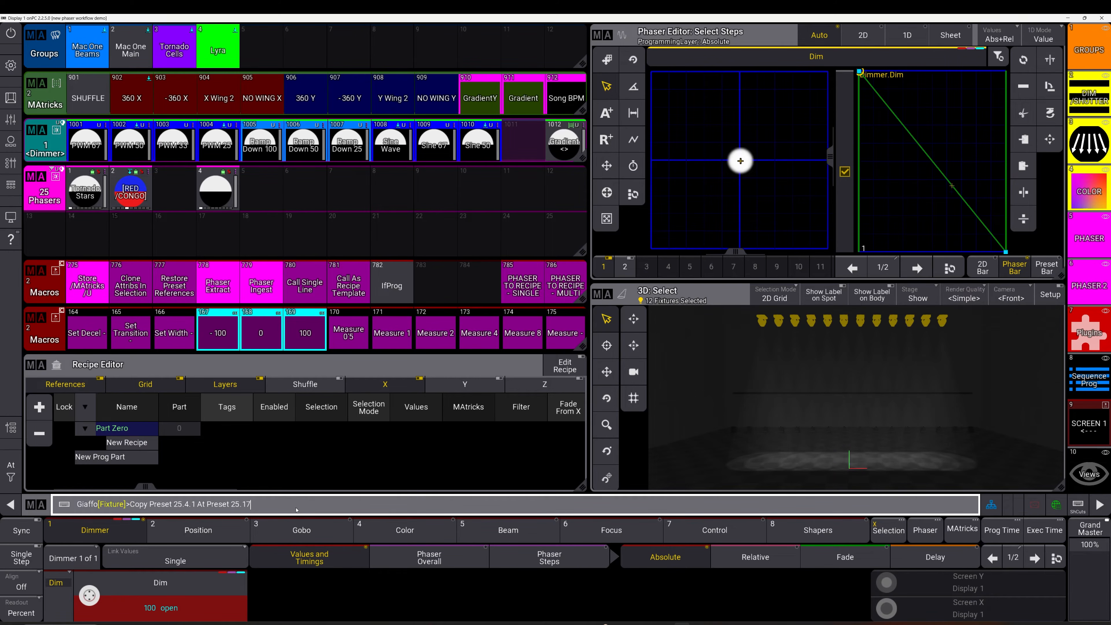
{"action": "key", "text": "Return"}
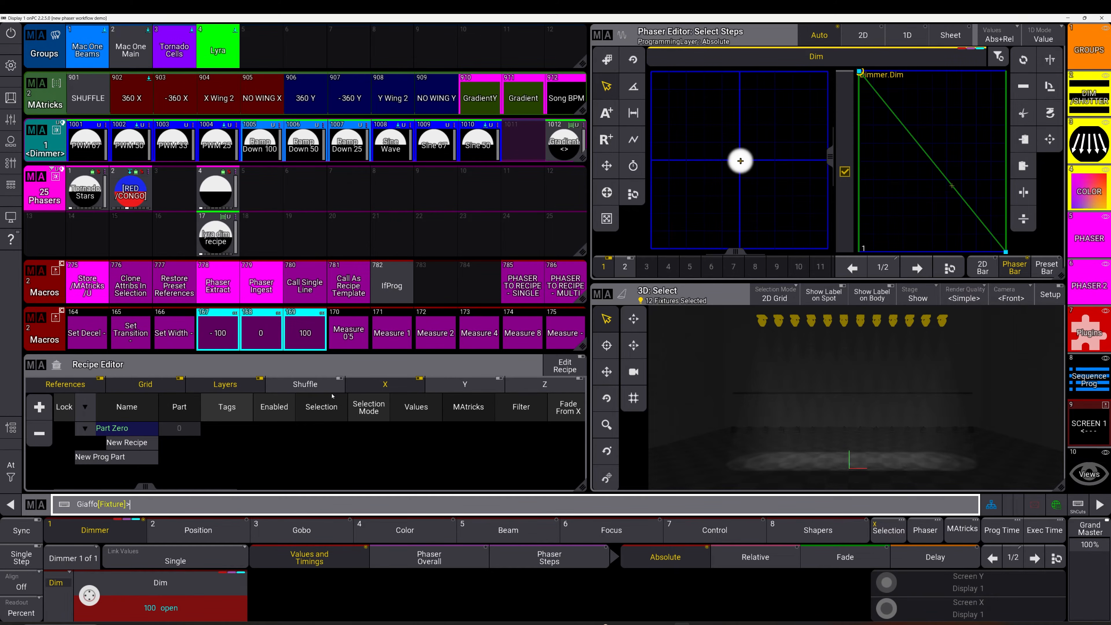
{"action": "left_click", "coordinate": [220, 224]}
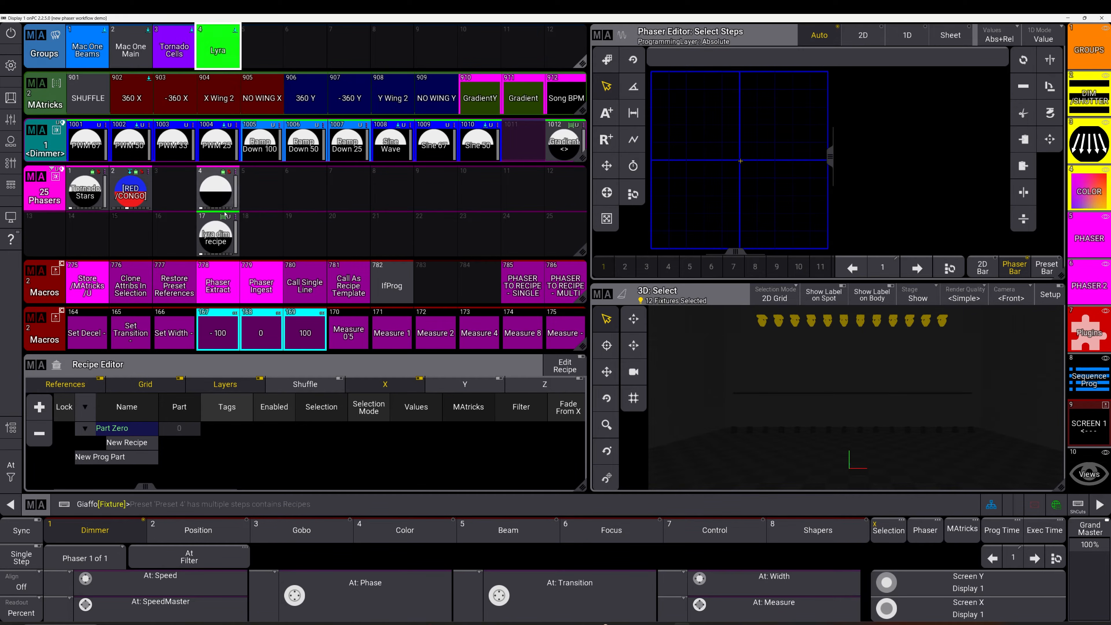
Compare presets 17 and 4 on the Lyras and check preset 4's recipe values, including XWings 2
{"action": "left_click", "coordinate": [221, 238]}
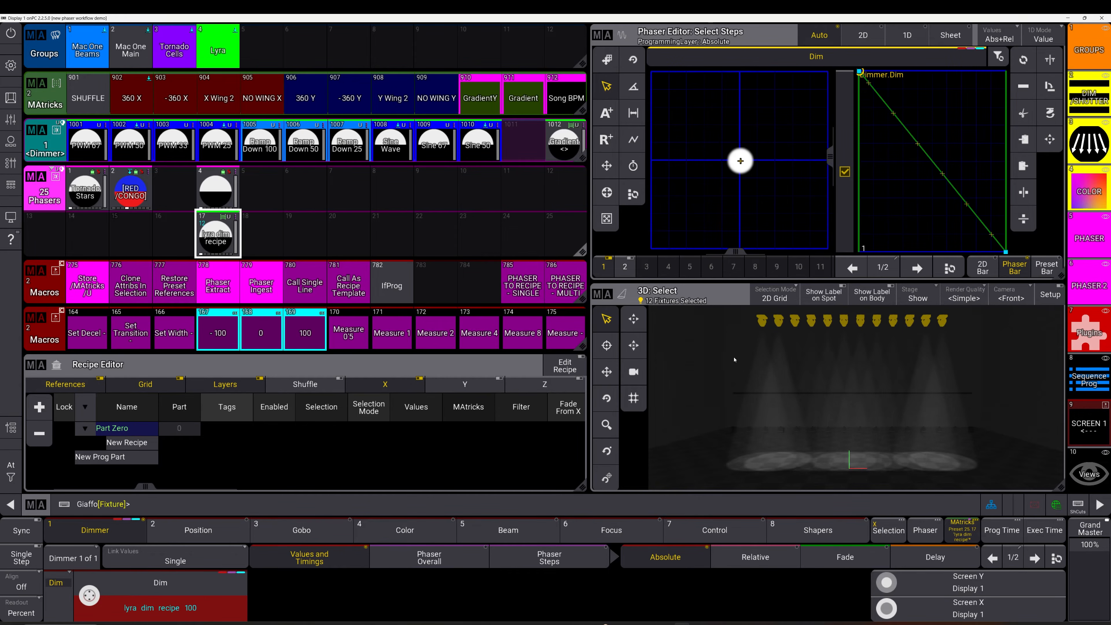
{"action": "left_click", "coordinate": [210, 189]}
{"action": "left_click", "coordinate": [220, 198]}
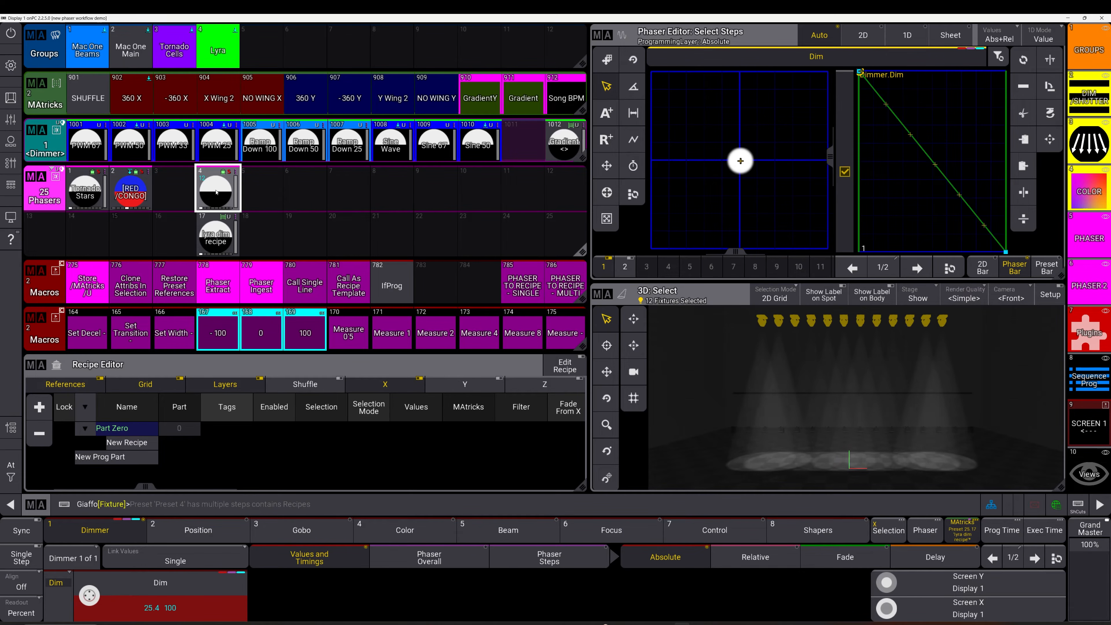
{"action": "left_click_drag", "start_coordinate": [216, 193], "coordinate": [211, 232]}
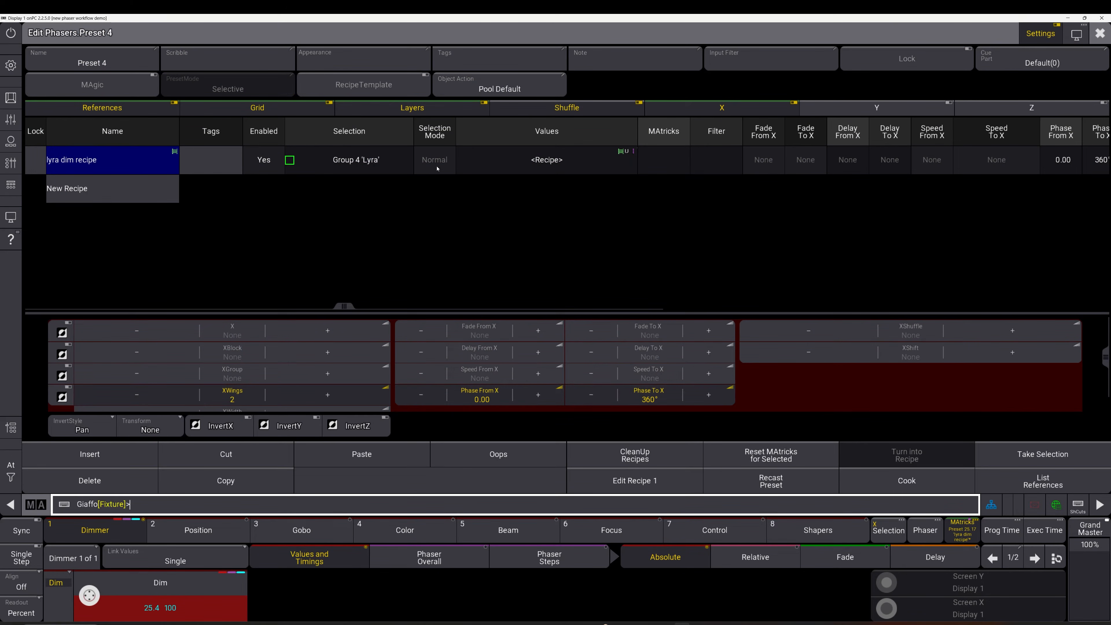
{"action": "left_click", "coordinate": [518, 166]}
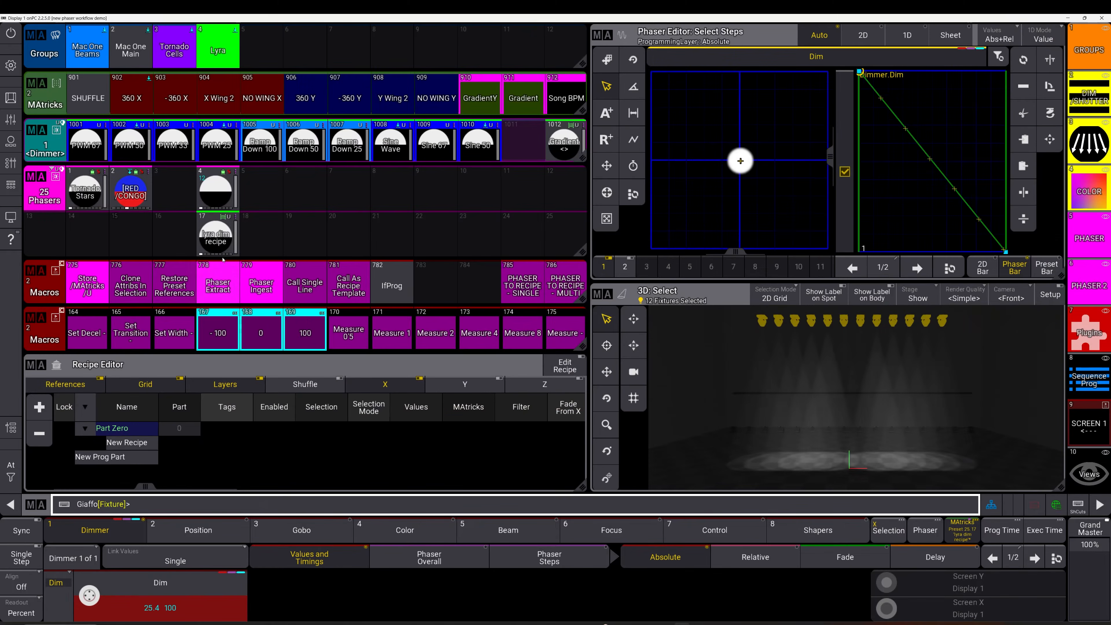
{"action": "left_click", "coordinate": [232, 241]}
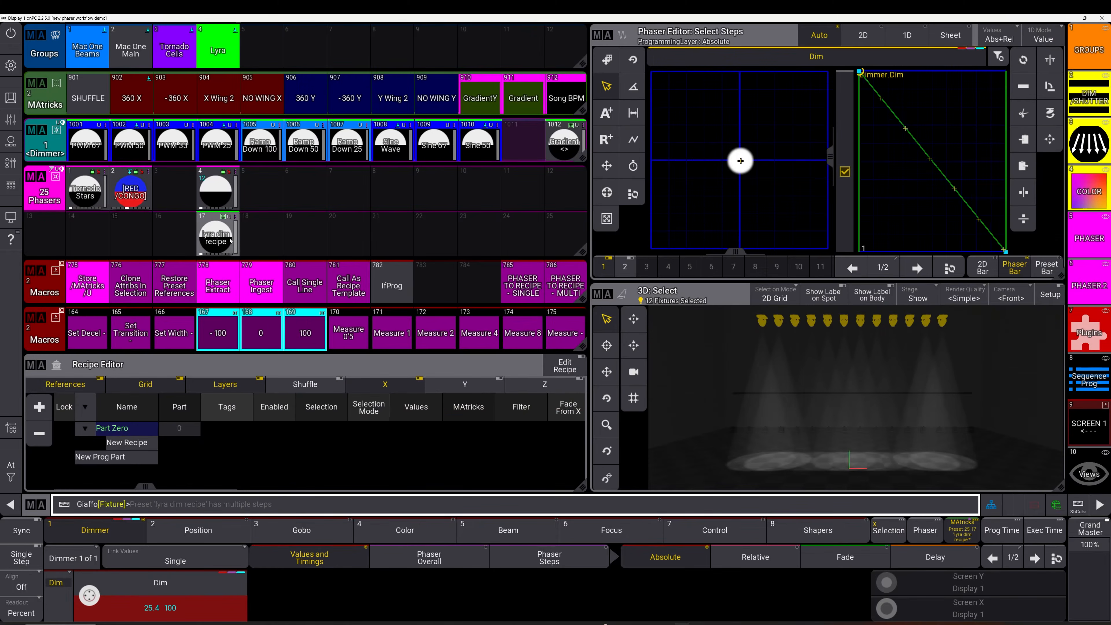
{"action": "left_click", "coordinate": [233, 209]}
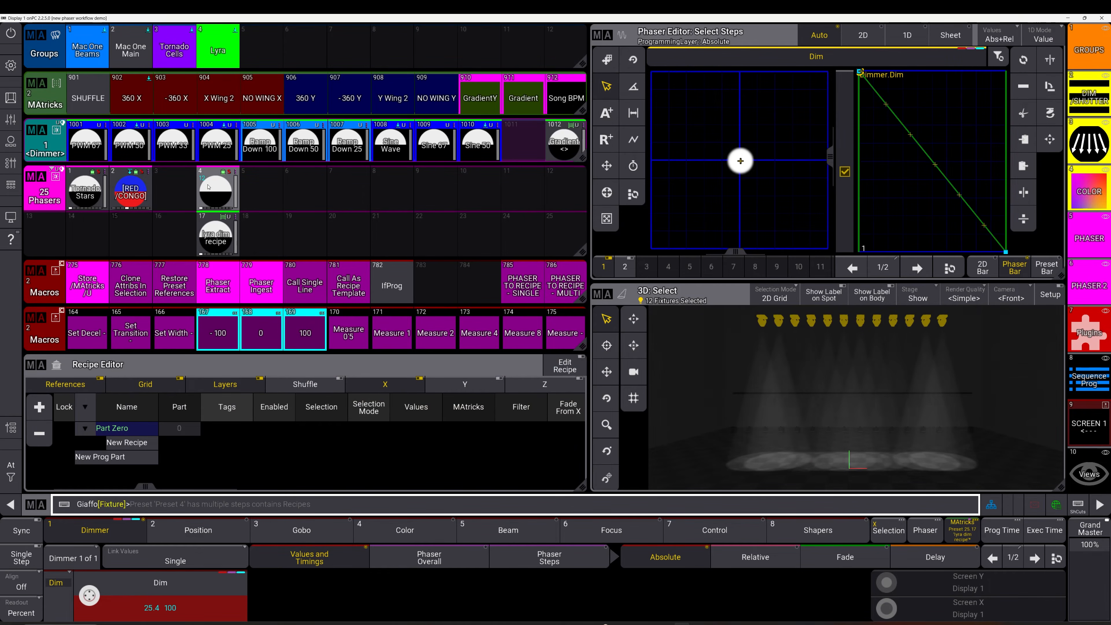
Delete preset 17 lyra dim recipe and open preset 2 [RED/CONGO]'s recipe editor
{"action": "left_click_drag", "start_coordinate": [213, 238], "coordinate": [213, 273]}
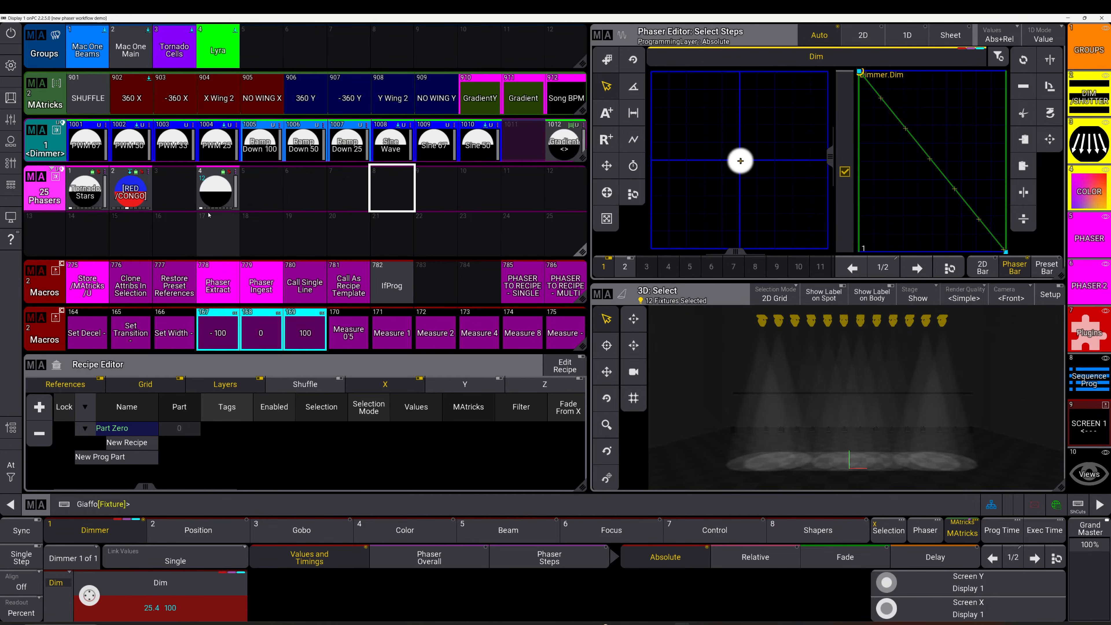
{"action": "left_click_drag", "start_coordinate": [131, 191], "coordinate": [101, 188]}
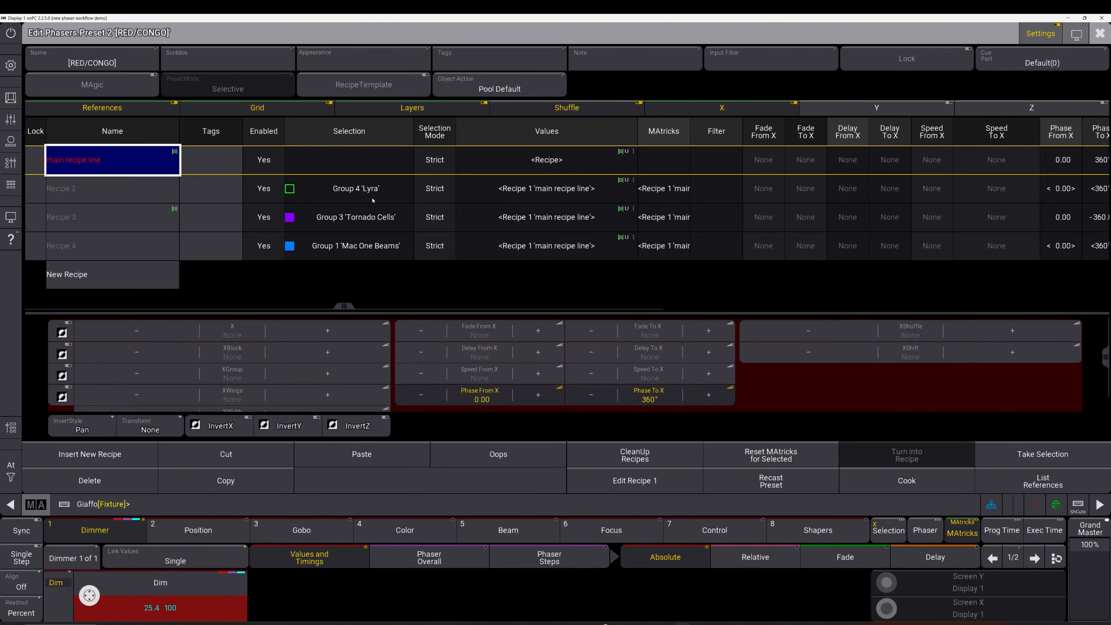
{"action": "left_click", "coordinate": [381, 243]}
{"action": "left_click_drag", "start_coordinate": [381, 243], "coordinate": [381, 244]}
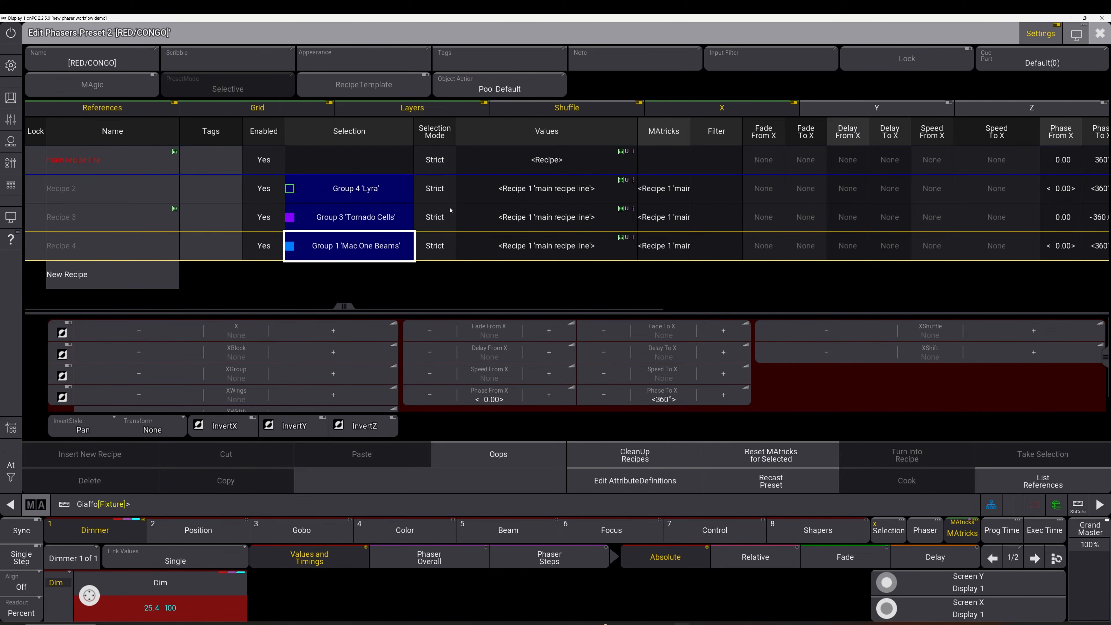
{"action": "left_click", "coordinate": [550, 248]}
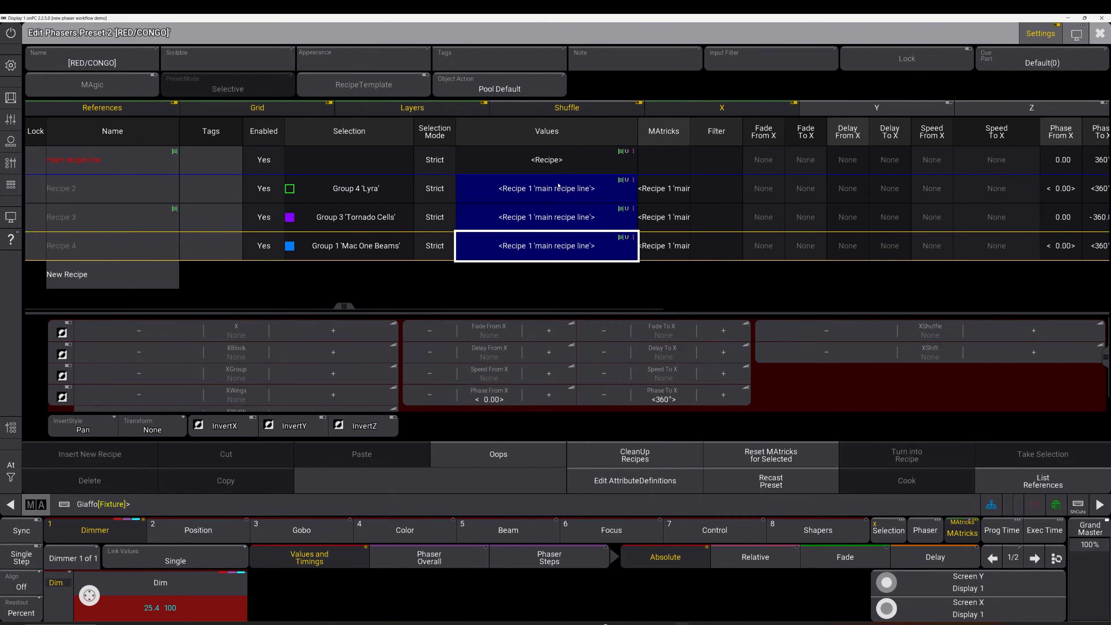
{"action": "left_click", "coordinate": [512, 166]}
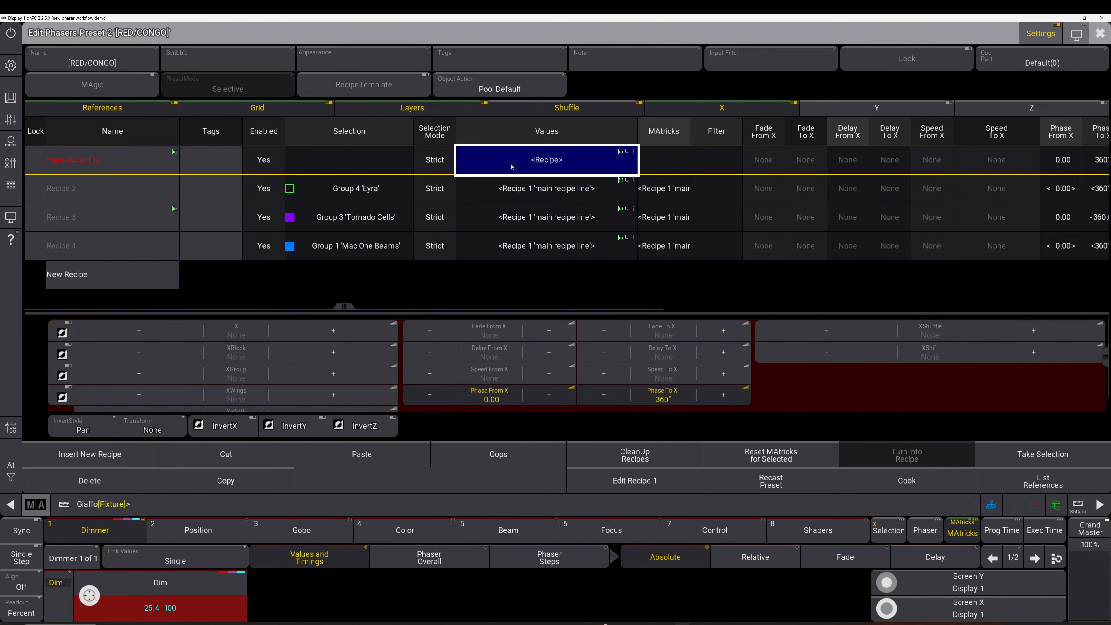
{"action": "left_click", "coordinate": [551, 252]}
{"action": "left_click", "coordinate": [541, 160]}
Add new recipe lines Recipe 5 and Recipe 6 to preset 2
{"action": "right_click", "coordinate": [149, 279]}
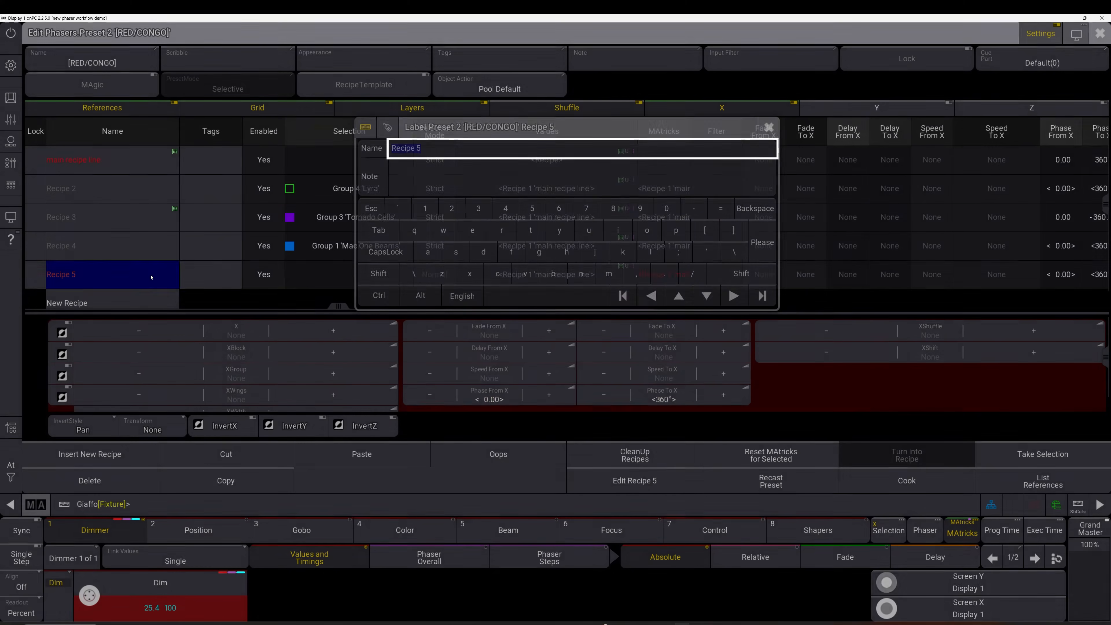
{"action": "key", "text": "Escape"}
{"action": "right_click", "coordinate": [126, 302]}
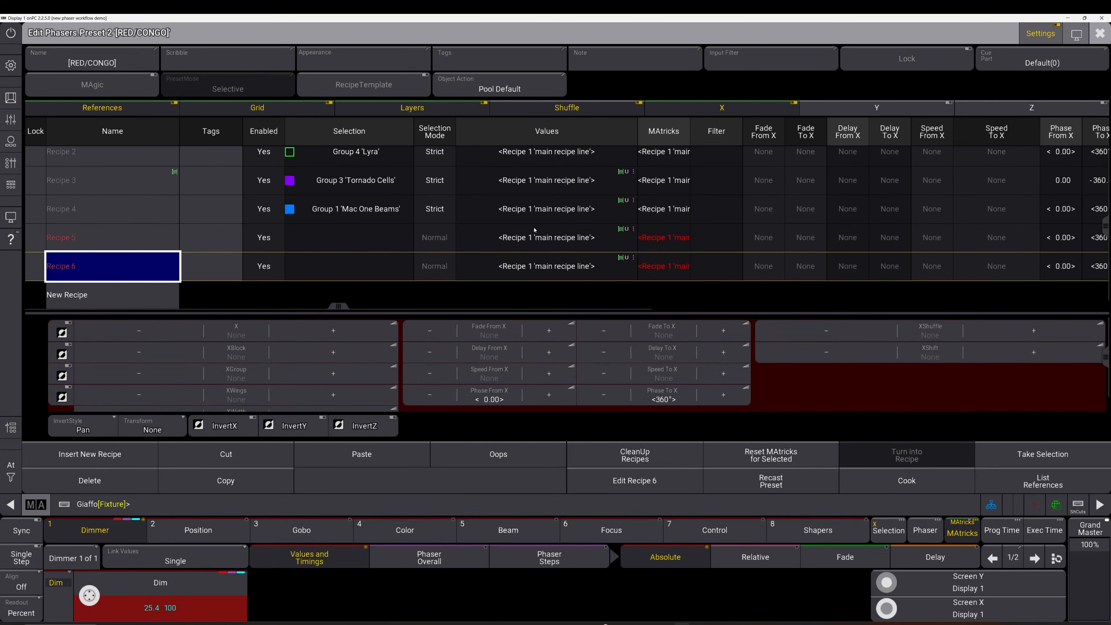
Copy the main recipe line and paste it into Recipe 5
{"action": "left_click", "coordinate": [154, 157]}
{"action": "scroll", "coordinate": [141, 168], "scroll_direction": "up", "scroll_amount": 1}
{"action": "left_click", "coordinate": [141, 168]}
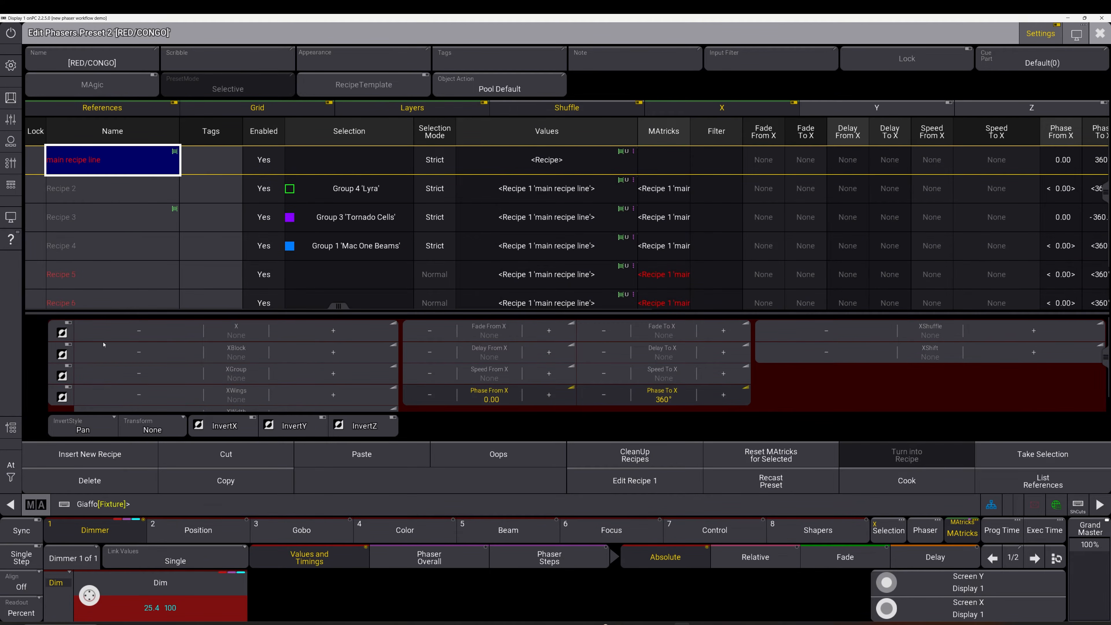
{"action": "left_click", "coordinate": [210, 486]}
{"action": "left_click", "coordinate": [150, 280]}
{"action": "left_click", "coordinate": [394, 458]}
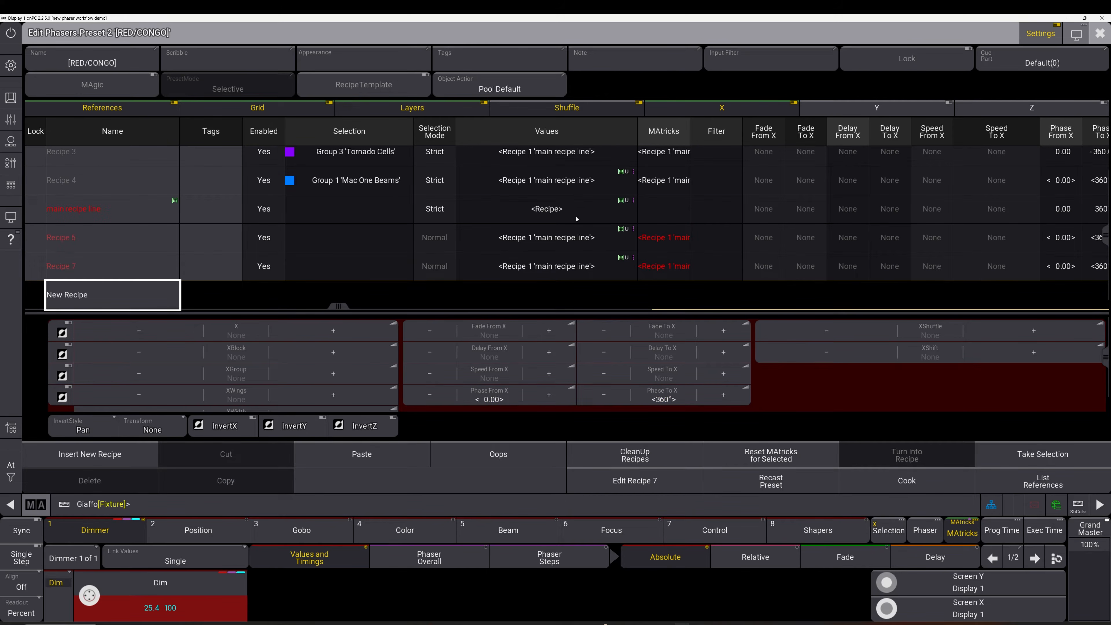
Scroll the recipe list and select the pasted Recipe 5's values
{"action": "left_click", "coordinate": [525, 504]}
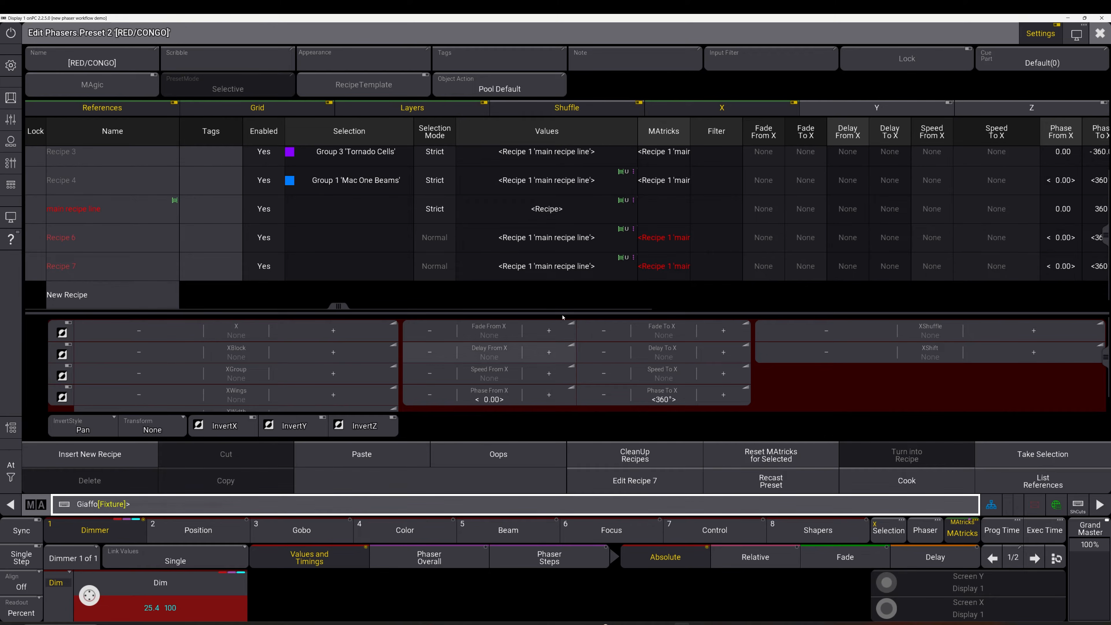
{"action": "scroll", "coordinate": [560, 179], "scroll_direction": "up", "scroll_amount": 7}
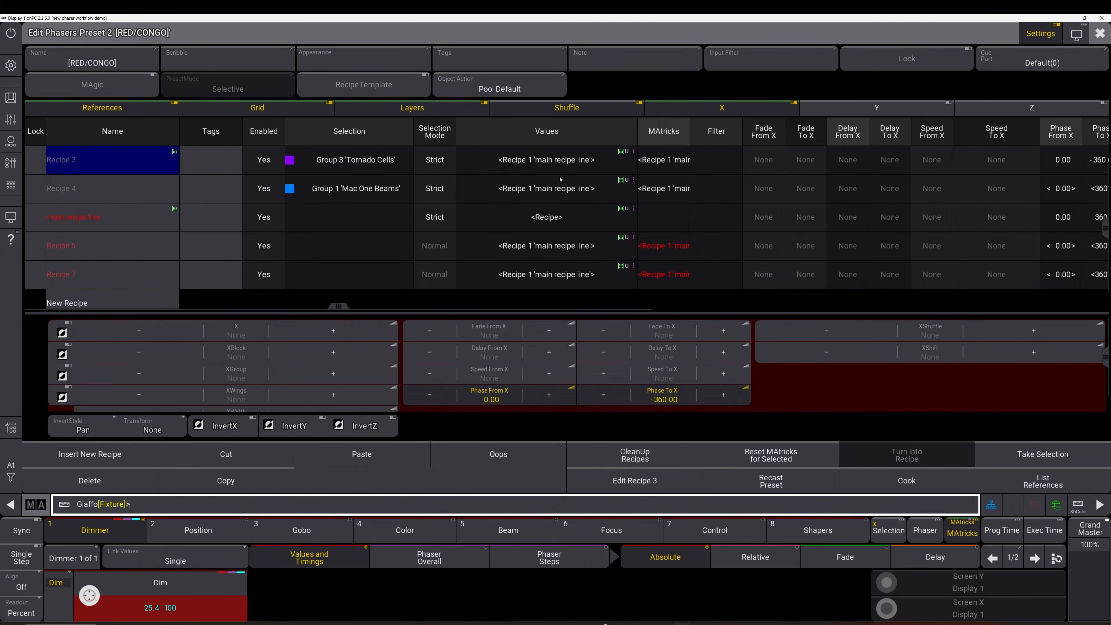
{"action": "left_click_drag", "start_coordinate": [554, 201], "coordinate": [556, 252]}
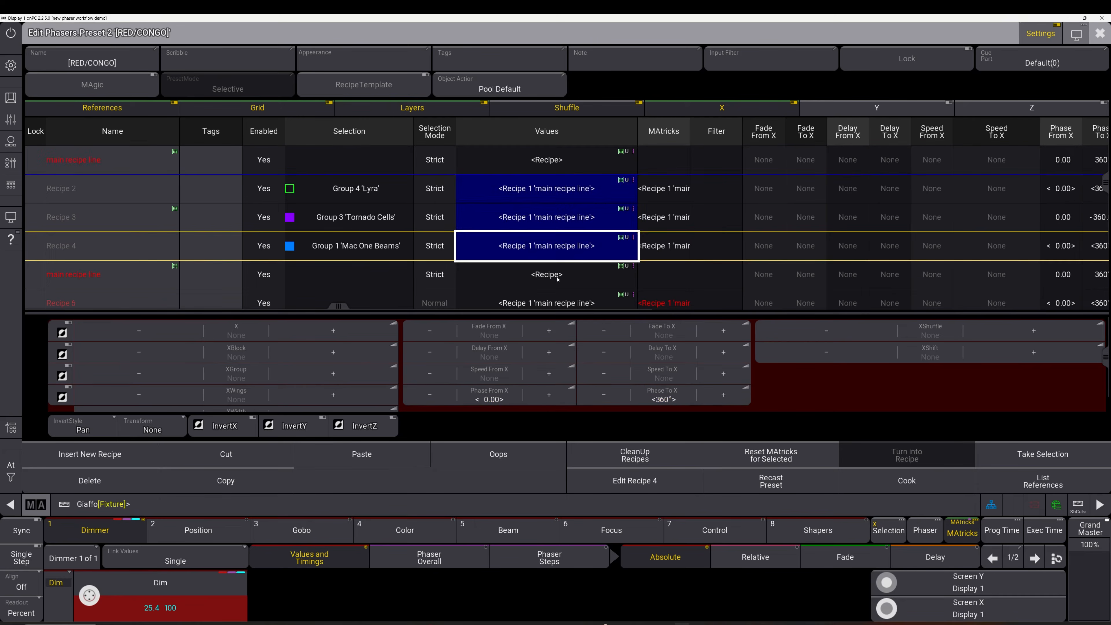
{"action": "scroll", "coordinate": [560, 277], "scroll_direction": "down", "scroll_amount": 4}
{"action": "left_click", "coordinate": [566, 209]}
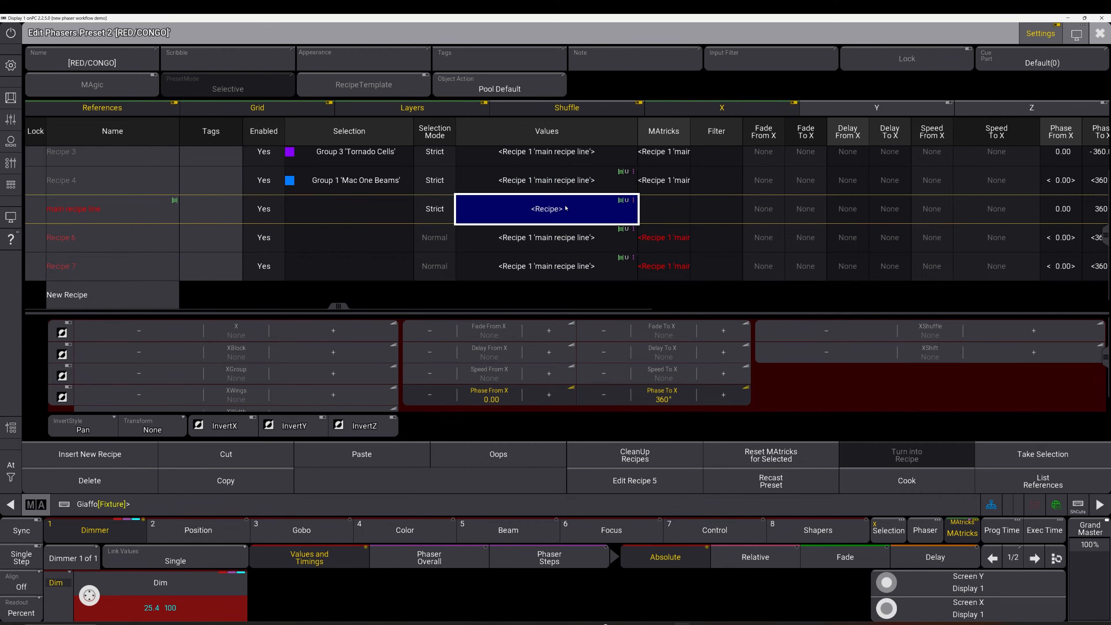
Rename the copied recipe 5 to 'line'
{"action": "double_click", "coordinate": [147, 214]}
{"action": "type", "text": "line 5"}
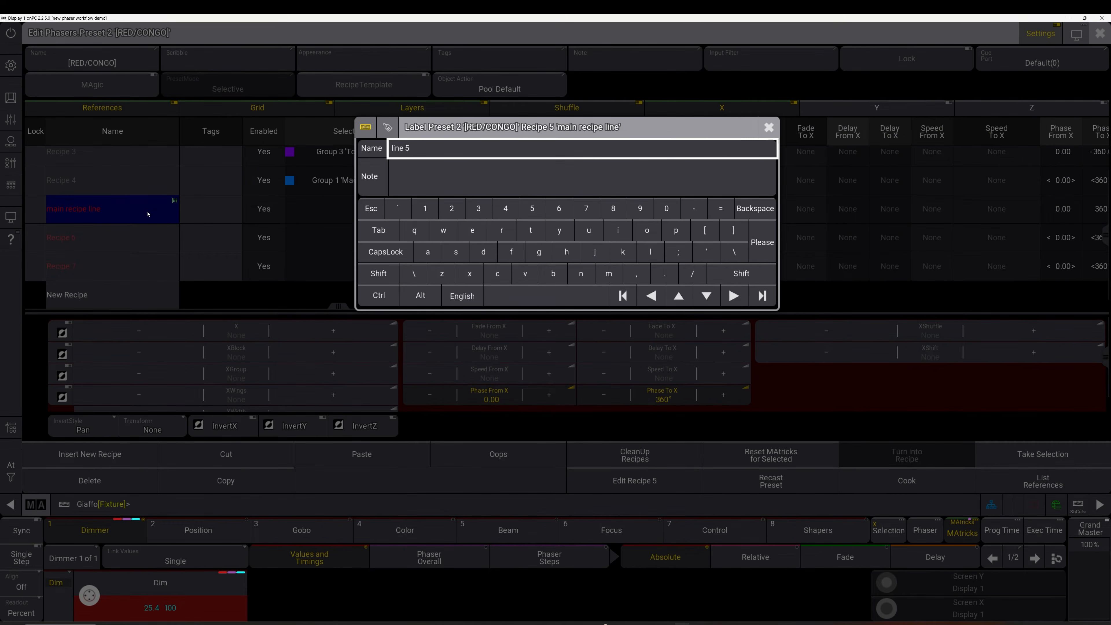
{"action": "key", "text": "Return"}
Point the Values of recipes 6 and 7 to line 5 using 'assign preset 25.2.5'
{"action": "left_click", "coordinate": [338, 508]}
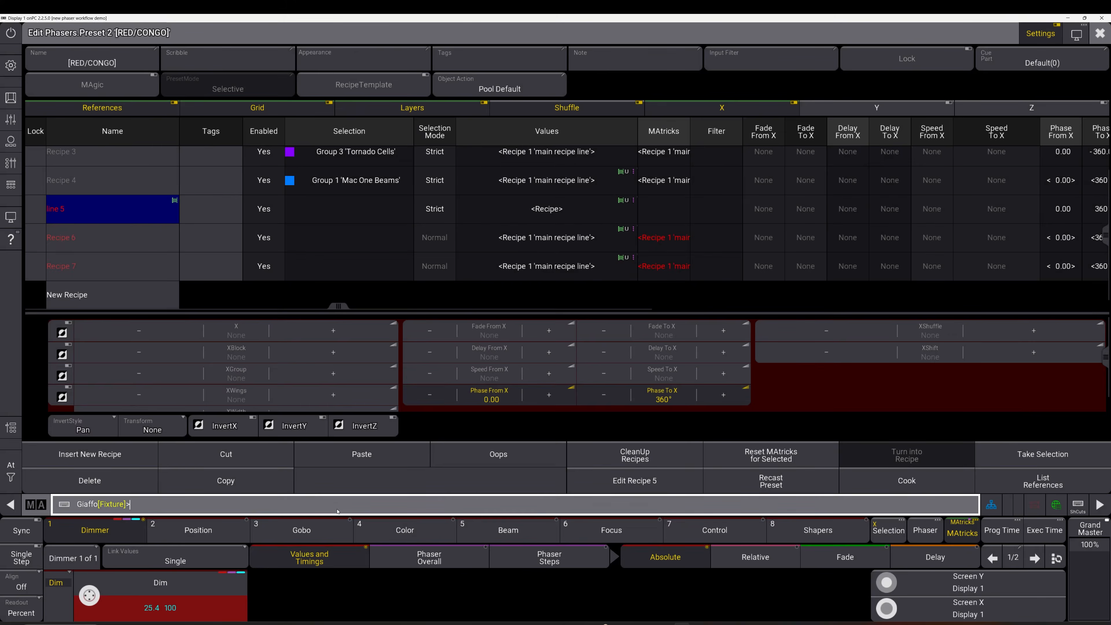
{"action": "type", "text": "assign preset "}
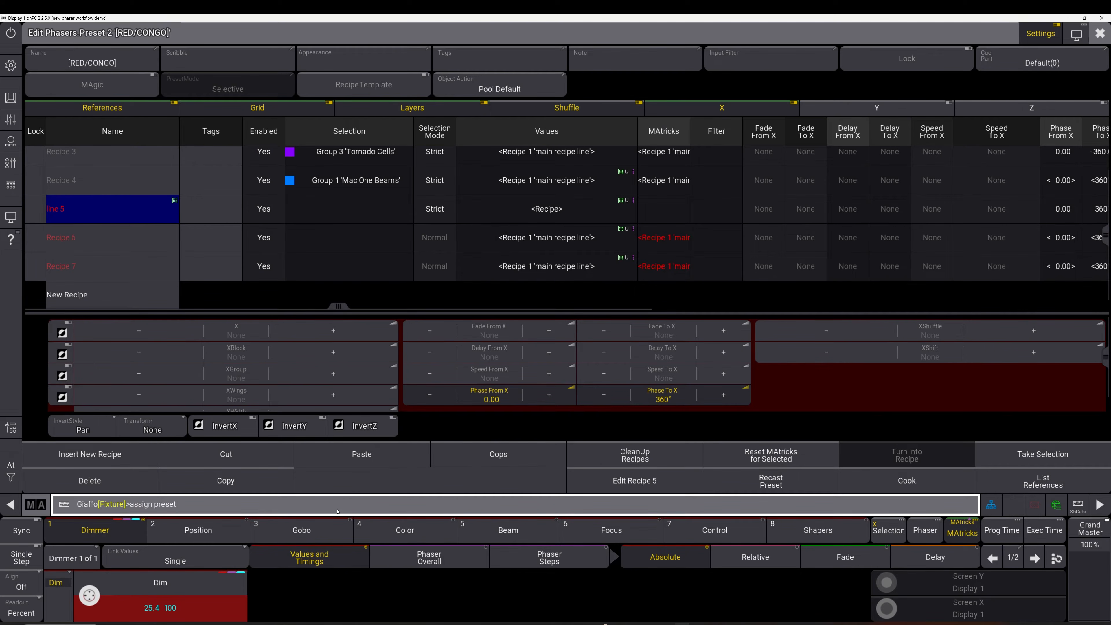
{"action": "type", "text": "25.2"}
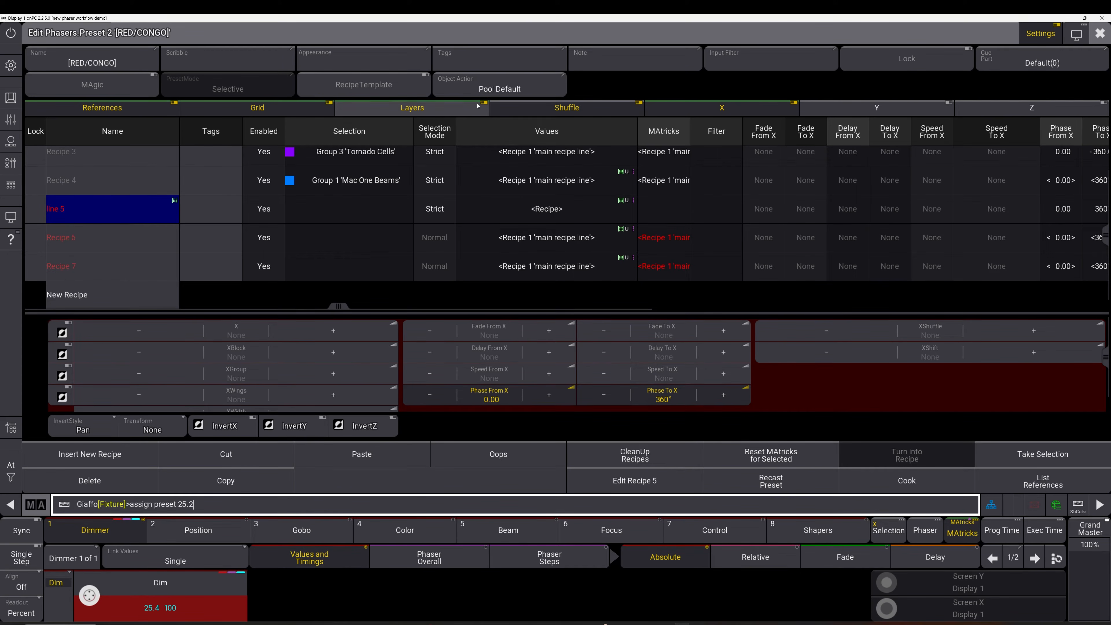
{"action": "type", "text": ".5"}
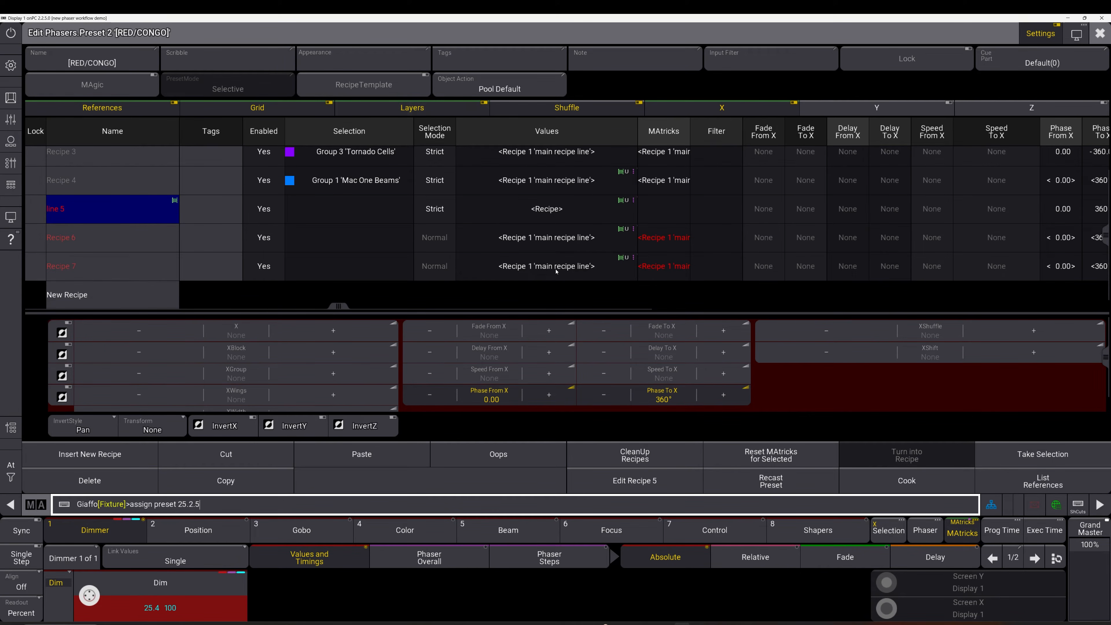
{"action": "left_click_drag", "start_coordinate": [557, 272], "coordinate": [557, 243]}
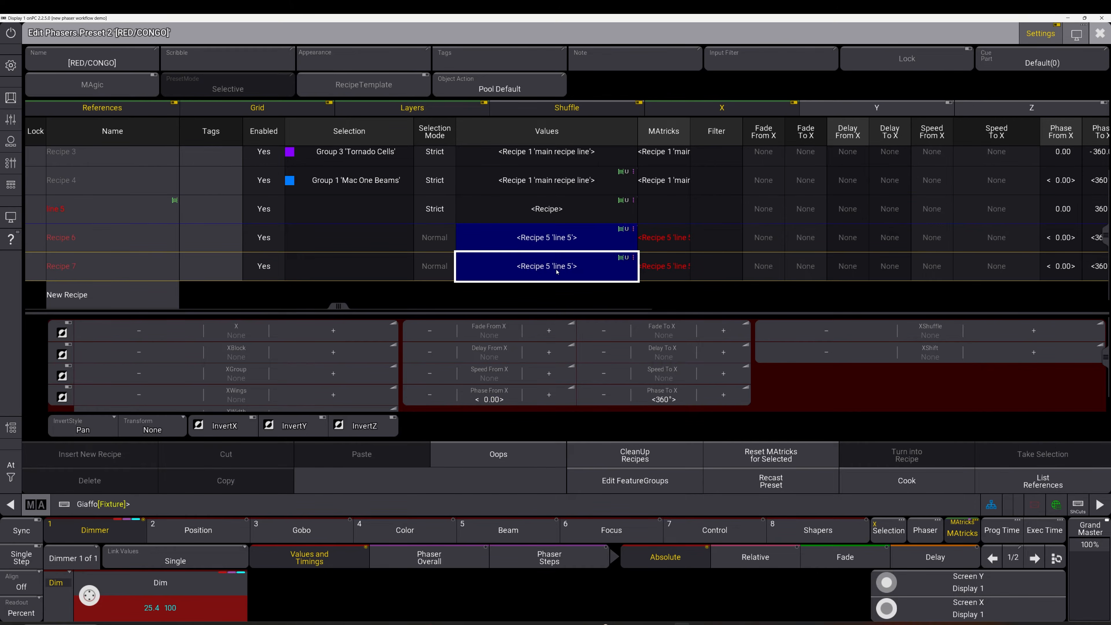
{"action": "key", "text": "Up"}
{"action": "left_click", "coordinate": [567, 277]}
{"action": "left_click", "coordinate": [552, 210]}
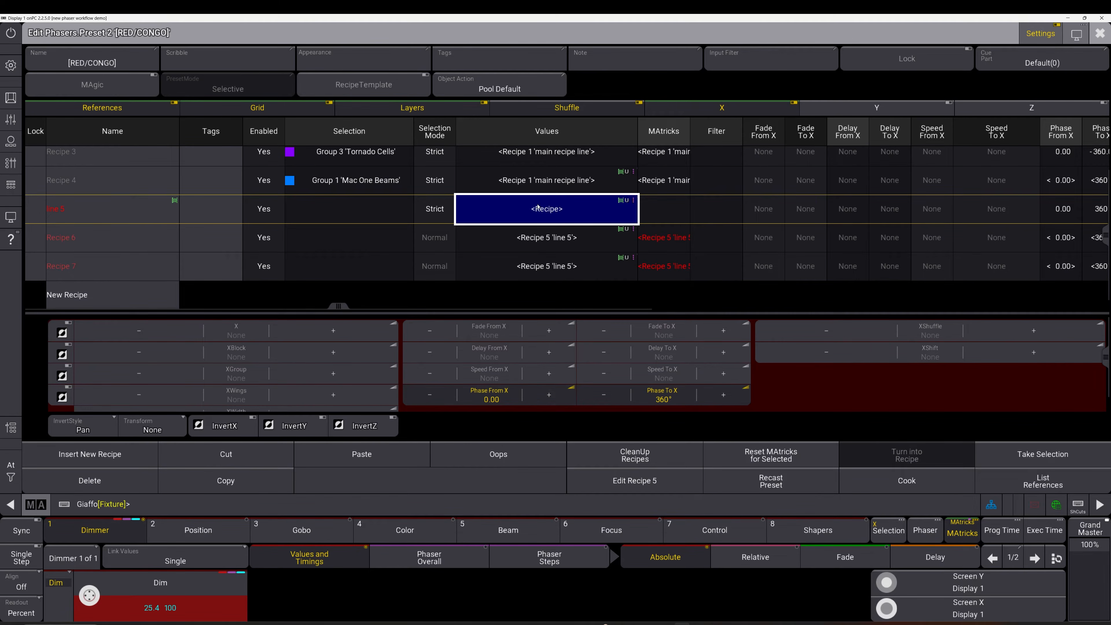
{"action": "scroll", "coordinate": [455, 255], "scroll_direction": "up", "scroll_amount": 1}
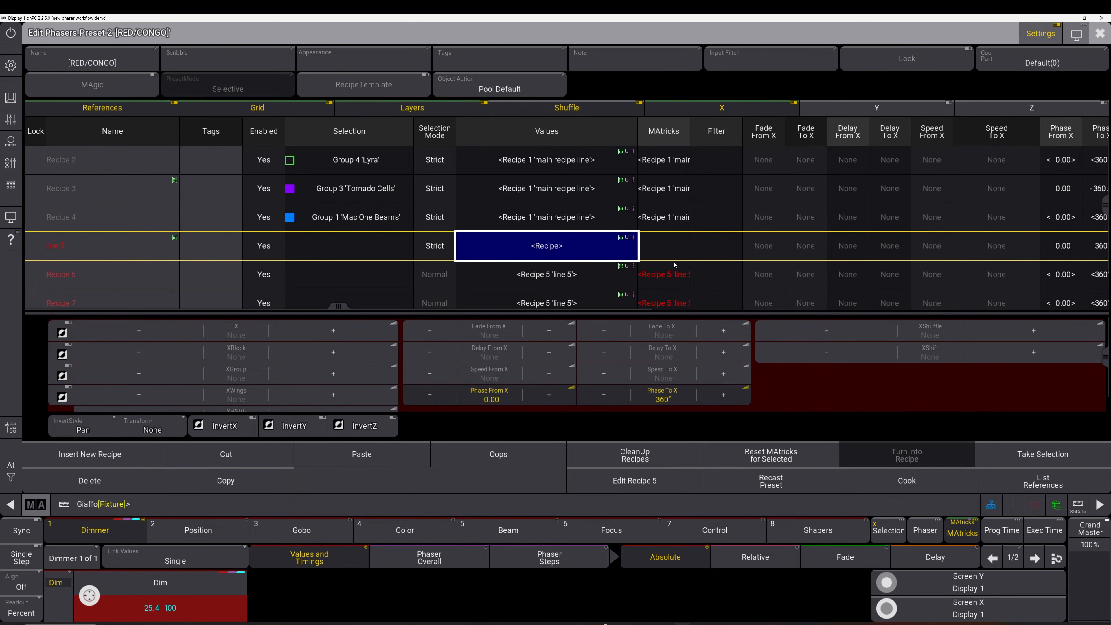
Close and reopen phaser preset 2's editor, then inspect the main recipe line and recipes 2–4 values
{"action": "key", "text": "Escape"}
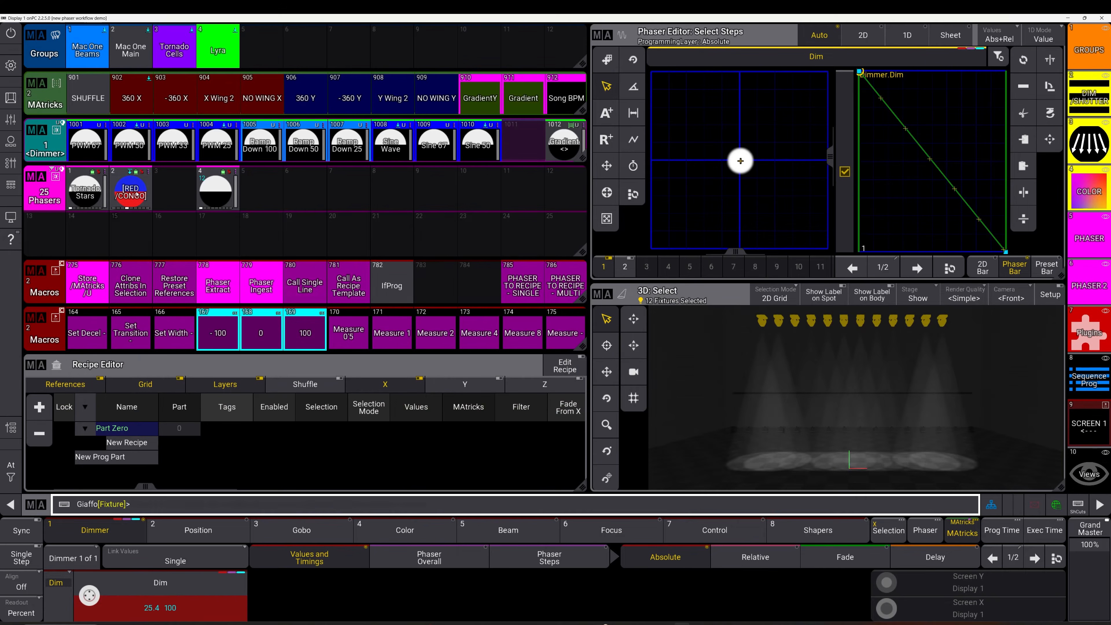
{"action": "left_click_drag", "start_coordinate": [131, 188], "coordinate": [97, 191]}
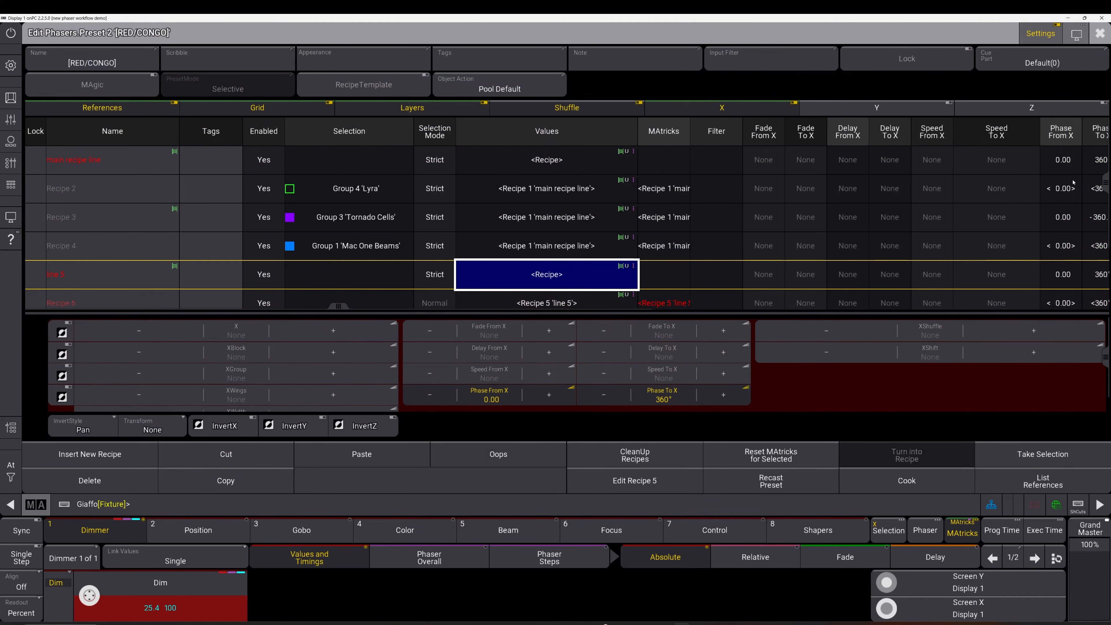
{"action": "mouse_move", "coordinate": [1106, 191]}
{"action": "left_mouse_down"}
{"action": "mouse_move", "coordinate": [1106, 253]}
{"action": "mouse_move", "coordinate": [1106, 189]}
{"action": "left_mouse_up"}
{"action": "left_click", "coordinate": [566, 167]}
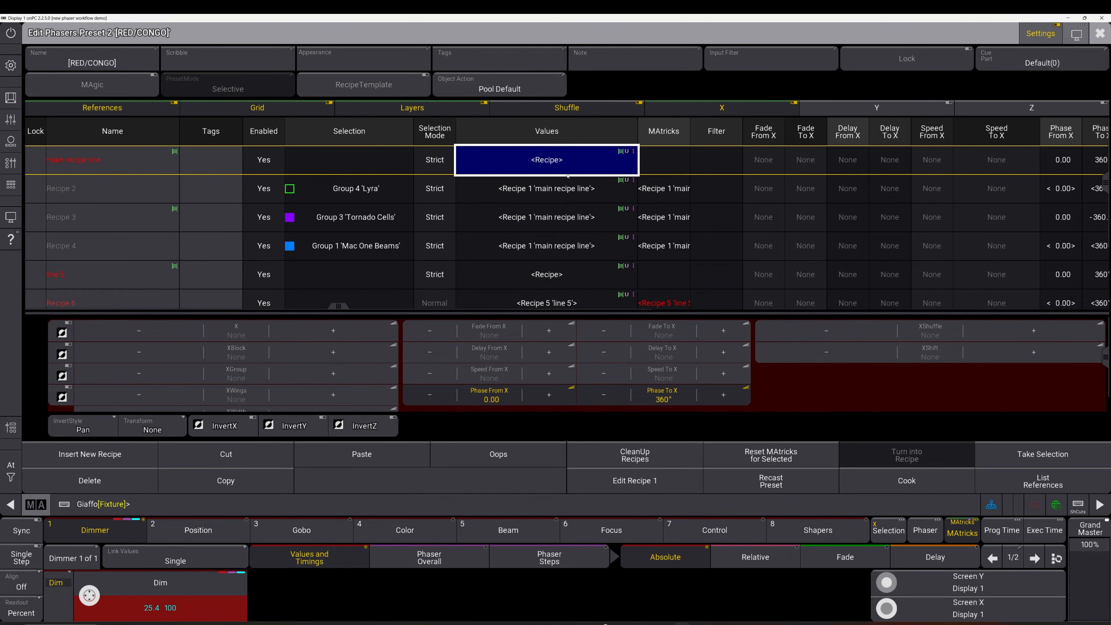
{"action": "left_click_drag", "start_coordinate": [564, 248], "coordinate": [566, 198]}
{"action": "left_click", "coordinate": [575, 161]}
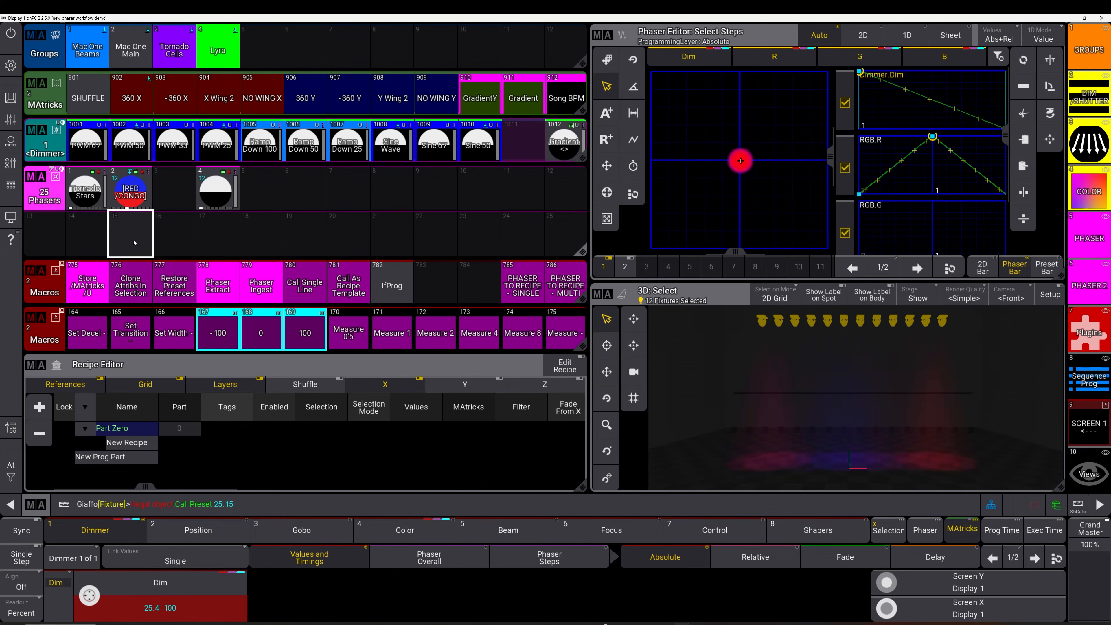
Clear the programmer and extract preset 2's recipes into phaser slots 15 '_main recipe line' and 16 '_line 5'
{"action": "key", "text": "ctrl+z"}
{"action": "left_click", "coordinate": [214, 280]}
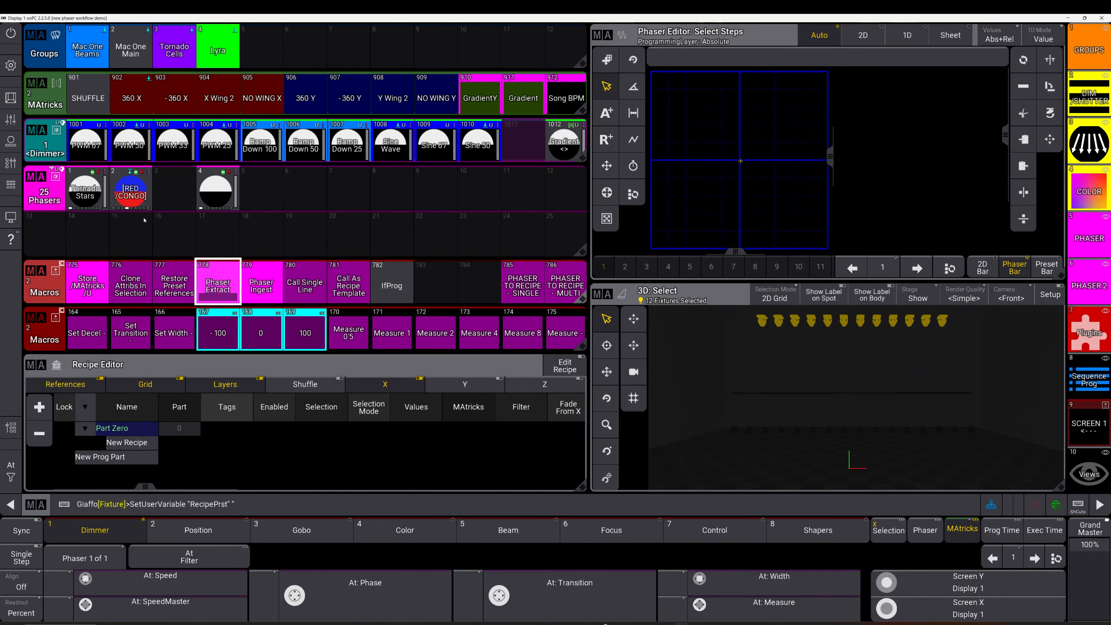
{"action": "left_click", "coordinate": [144, 242]}
{"action": "left_click", "coordinate": [163, 251]}
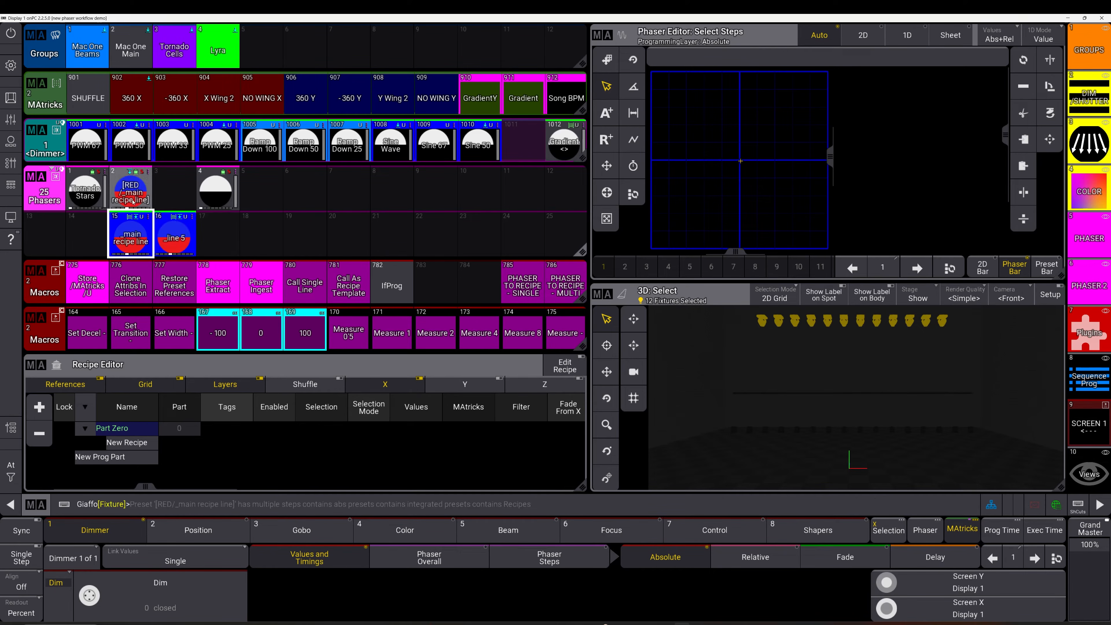
{"action": "left_click_drag", "start_coordinate": [131, 188], "coordinate": [97, 190]}
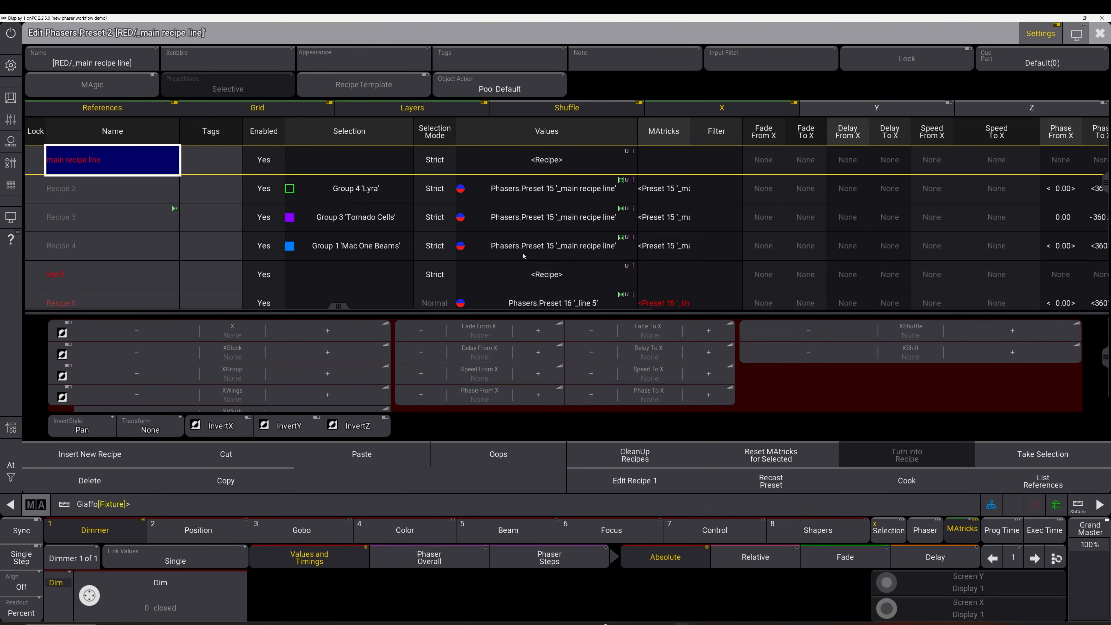
{"action": "left_click_drag", "start_coordinate": [524, 252], "coordinate": [558, 195]}
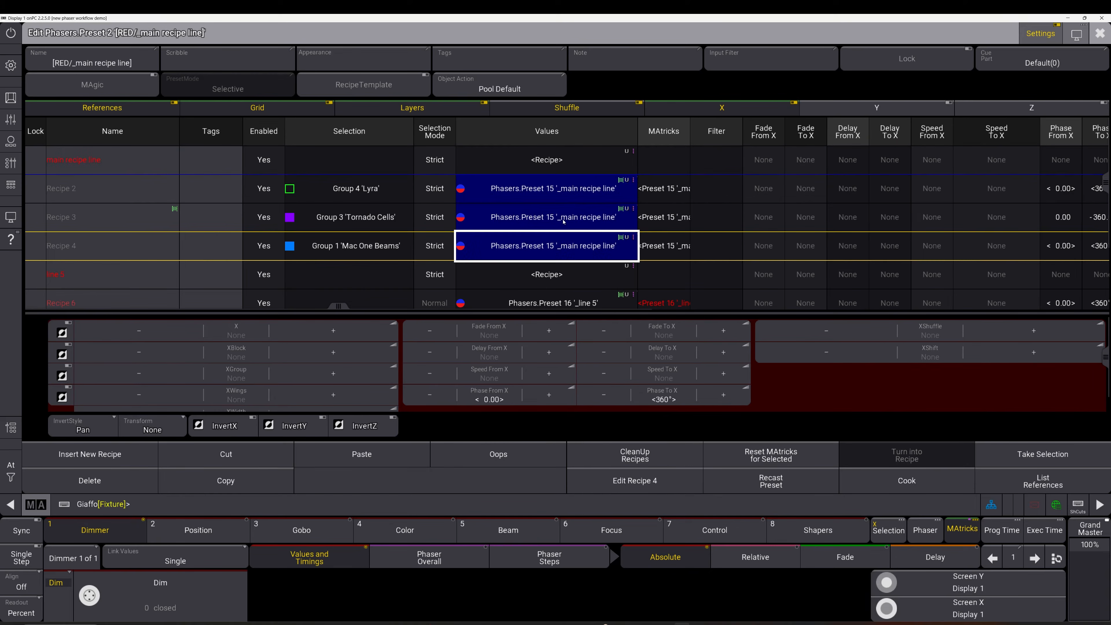
{"action": "left_click", "coordinate": [573, 267]}
{"action": "left_click", "coordinate": [555, 165]}
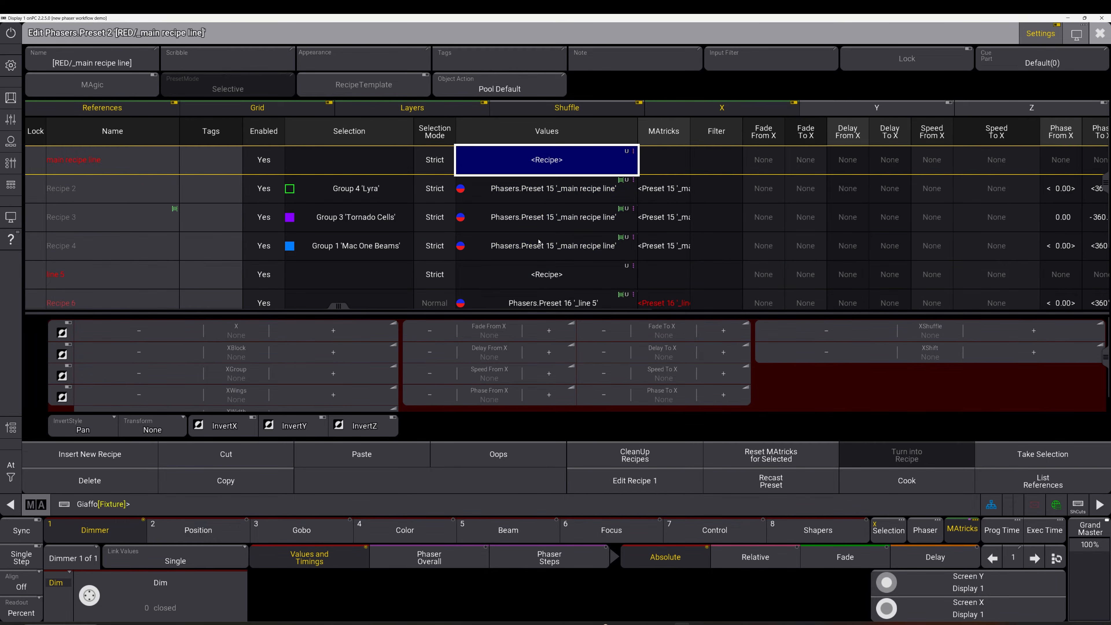
{"action": "left_click_drag", "start_coordinate": [538, 242], "coordinate": [547, 193]}
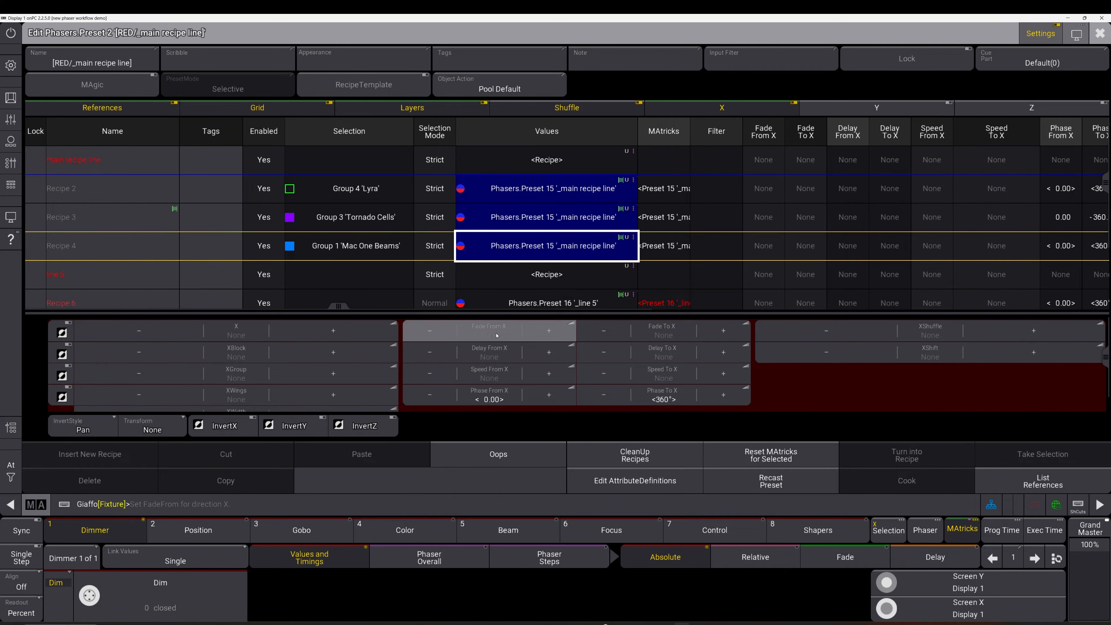
{"action": "key", "text": "Escape"}
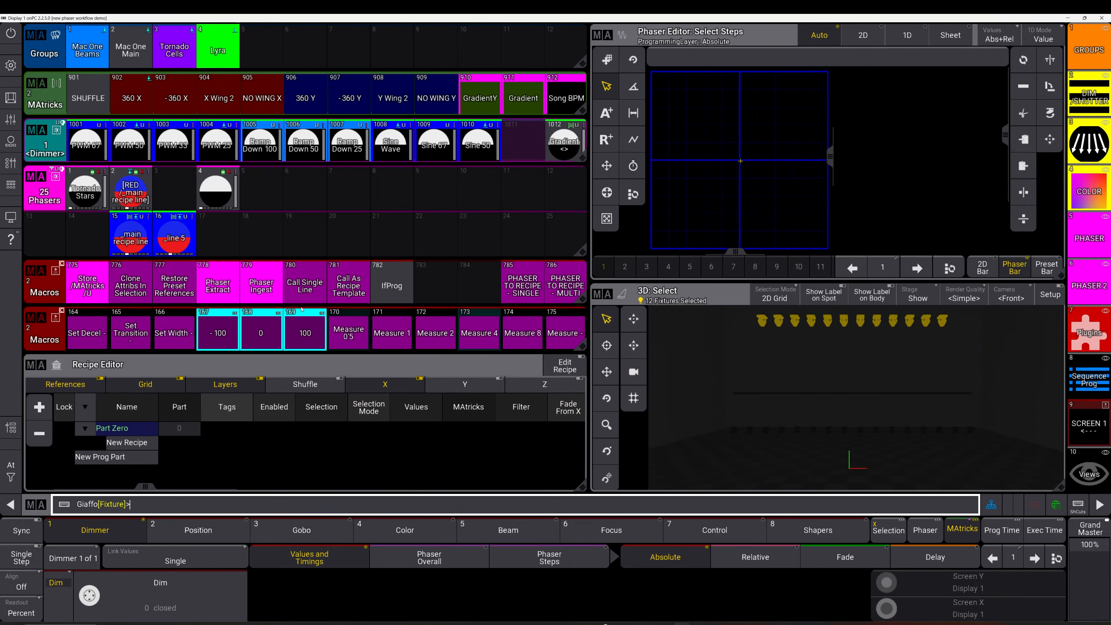
Ingest presets 15 and 16 back into phaser preset 2, verify its recipes, then select preset 4
{"action": "left_click", "coordinate": [266, 285]}
{"action": "left_click", "coordinate": [144, 189]}
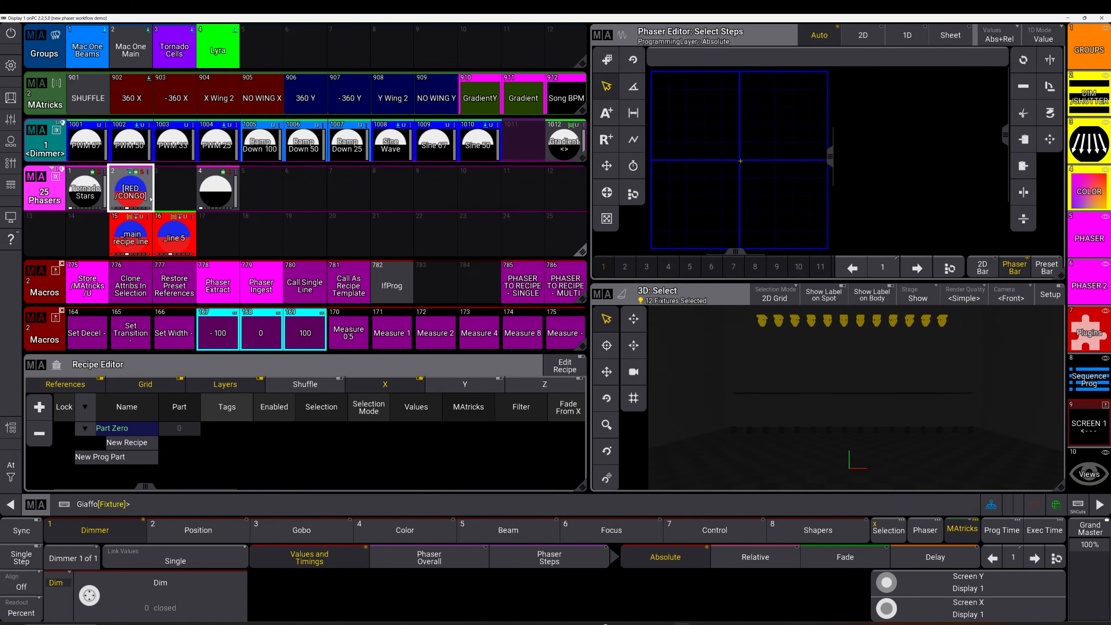
{"action": "left_click_drag", "start_coordinate": [150, 199], "coordinate": [167, 189]}
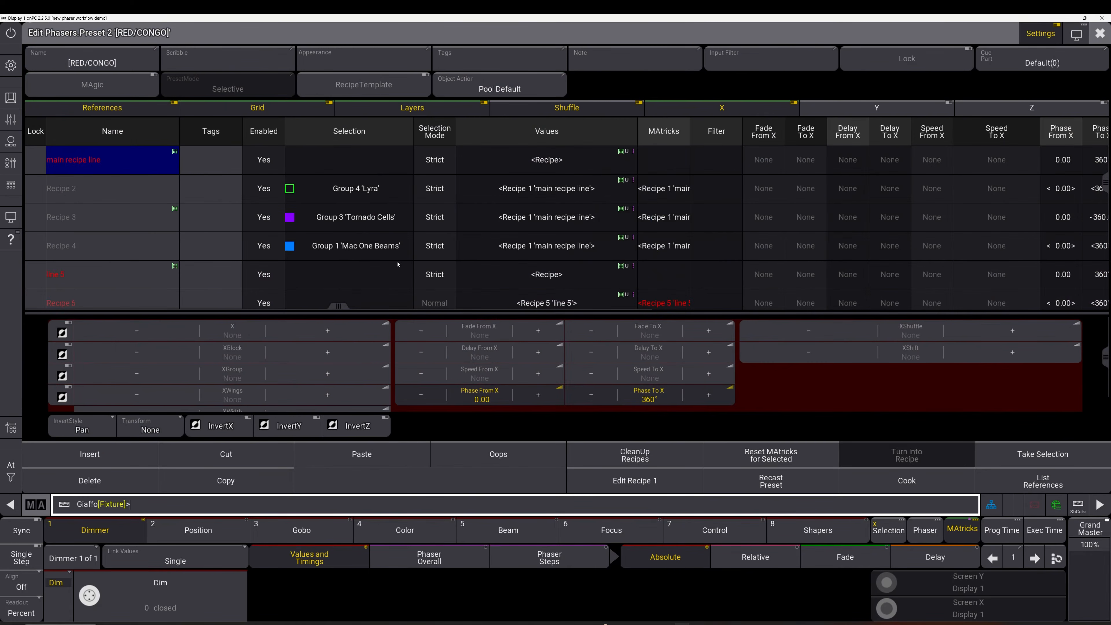
{"action": "left_click", "coordinate": [374, 279]}
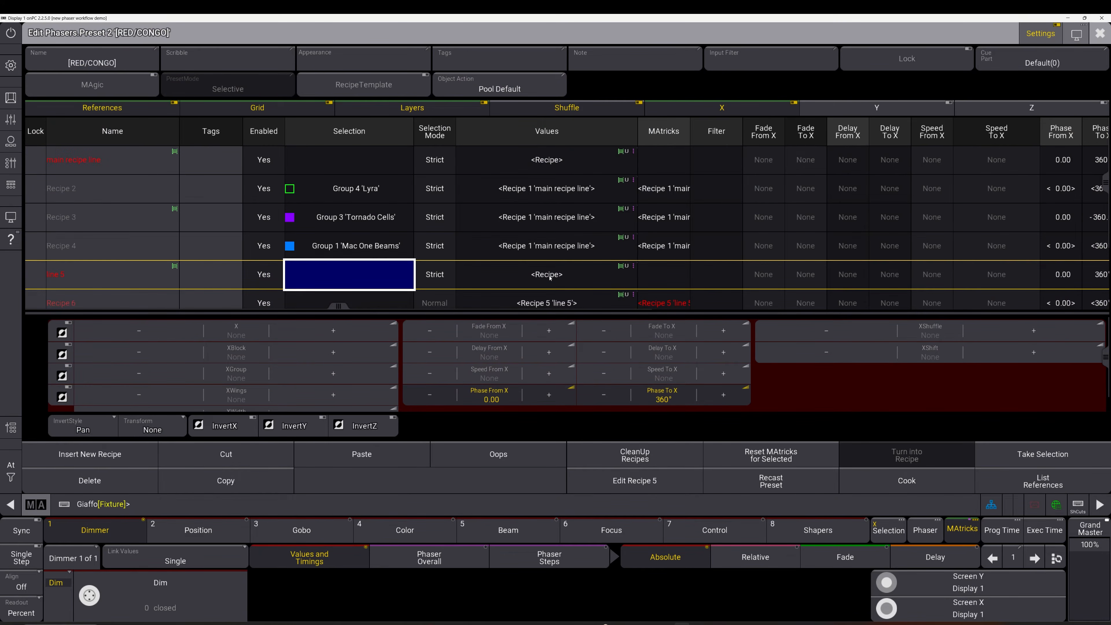
{"action": "key", "text": "Escape"}
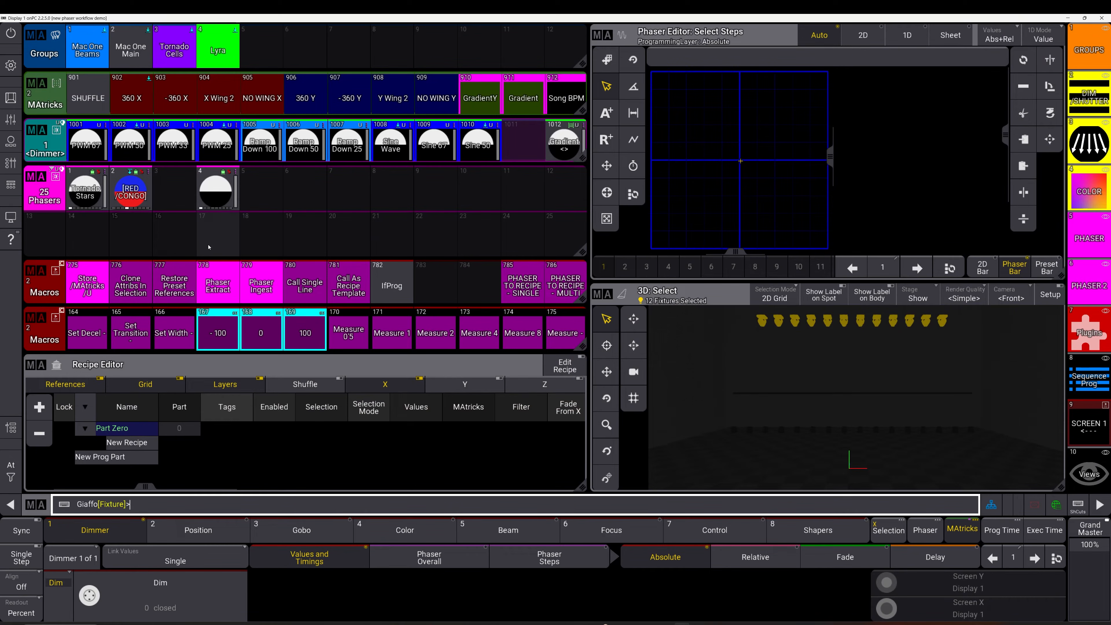
{"action": "left_click", "coordinate": [238, 196]}
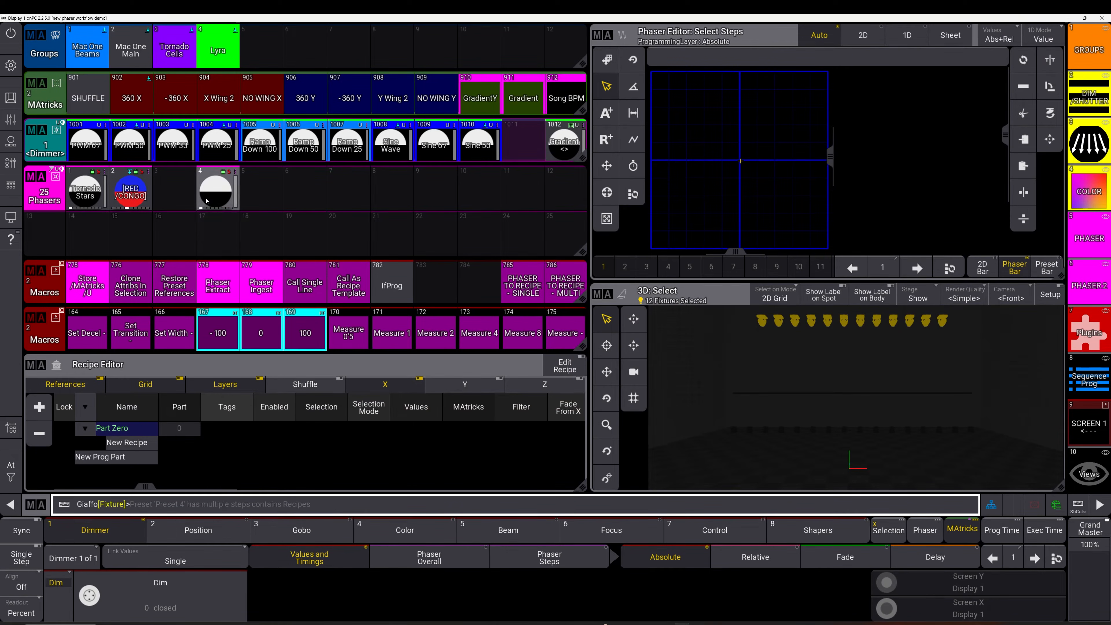
In phaser preset 4's editor, paste two copies of the lyra dim recipe as new rows
{"action": "left_click", "coordinate": [238, 196]}
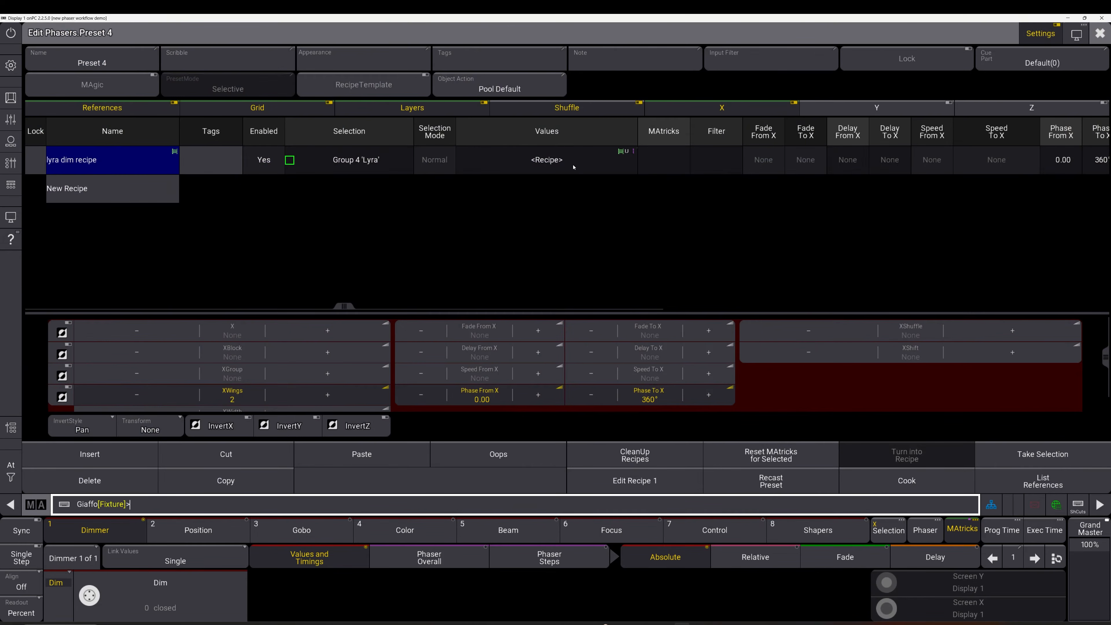
{"action": "left_click", "coordinate": [124, 161]}
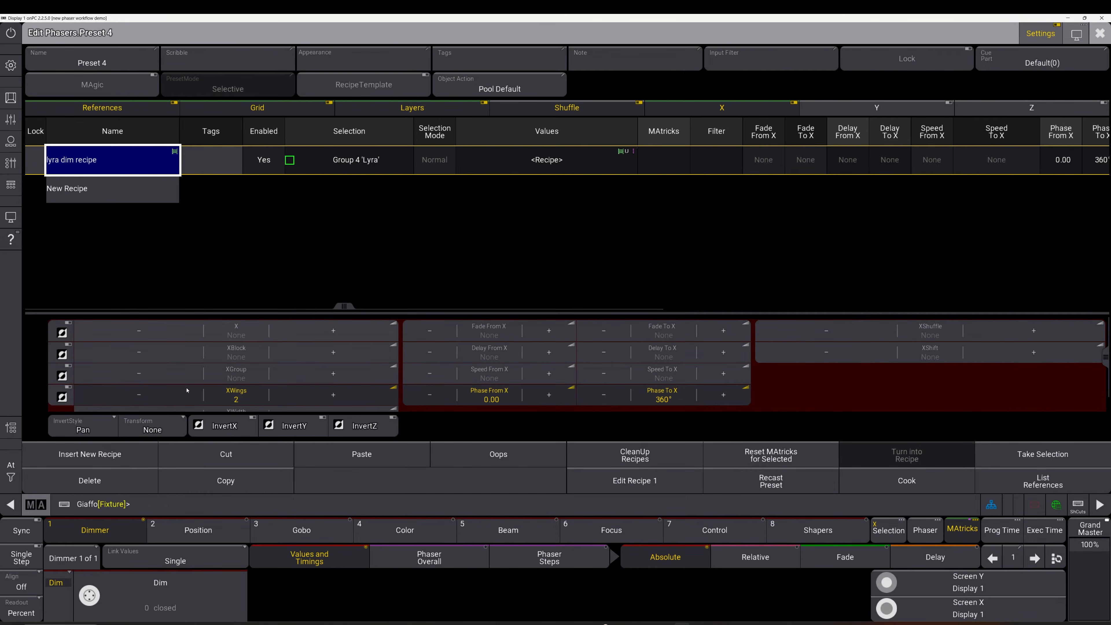
{"action": "left_click", "coordinate": [138, 190]}
{"action": "left_click", "coordinate": [403, 457]}
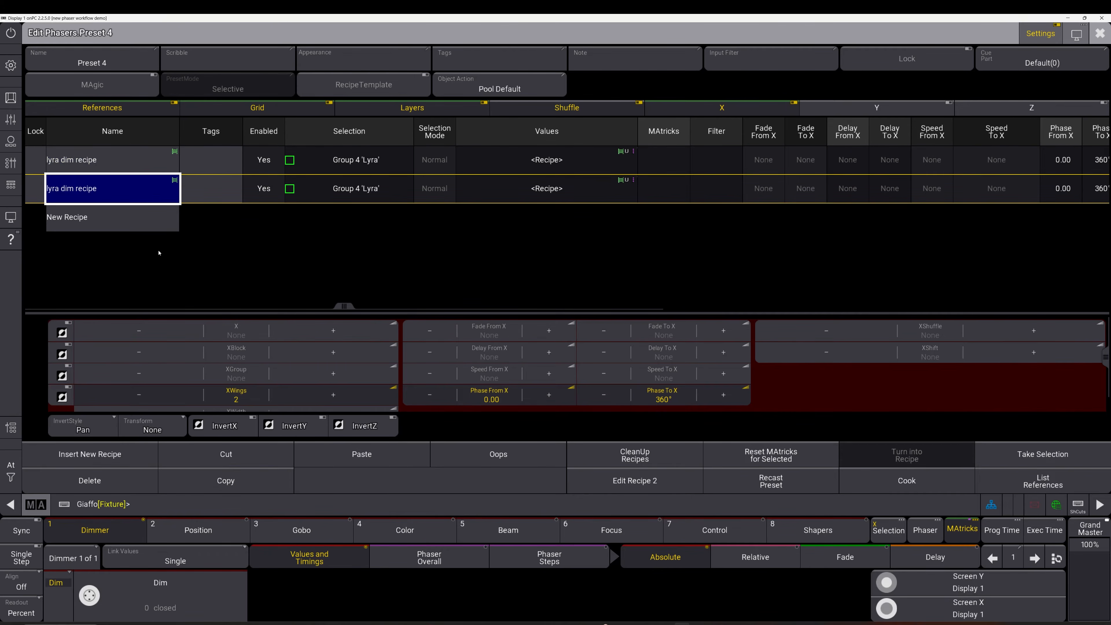
{"action": "left_click", "coordinate": [142, 220]}
{"action": "left_click", "coordinate": [379, 455]}
Set recipe 2's group to Mac One Main and recipe 3's group to 3 'Tornado Cells'
{"action": "left_click", "coordinate": [349, 189]}
{"action": "left_click", "coordinate": [349, 188]}
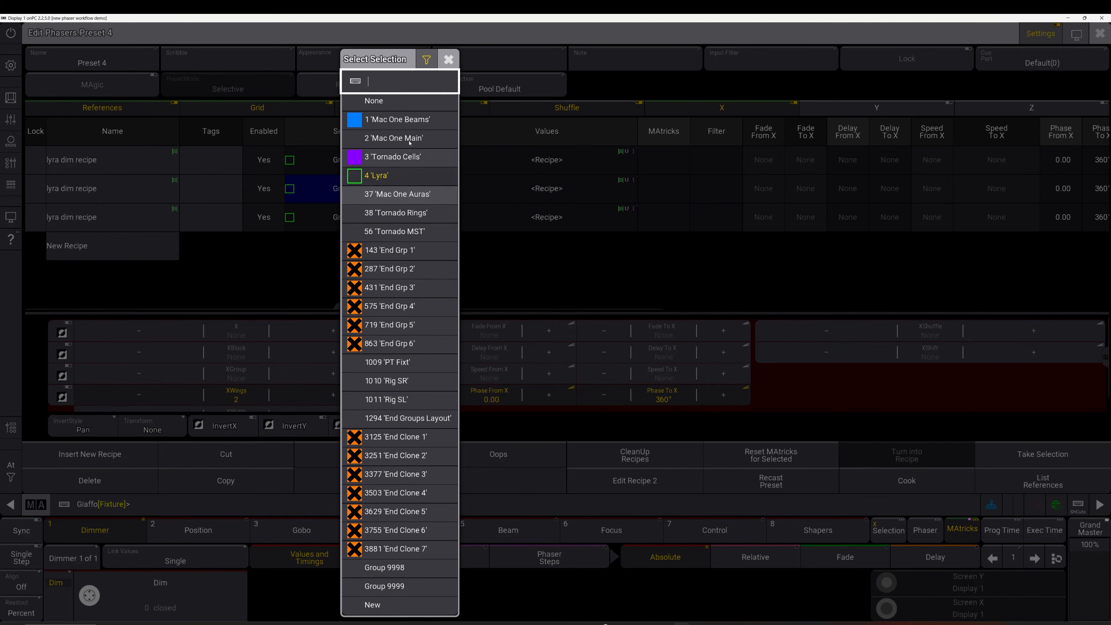
{"action": "left_click", "coordinate": [385, 141]}
{"action": "left_click", "coordinate": [368, 214]}
{"action": "left_click", "coordinate": [368, 215]}
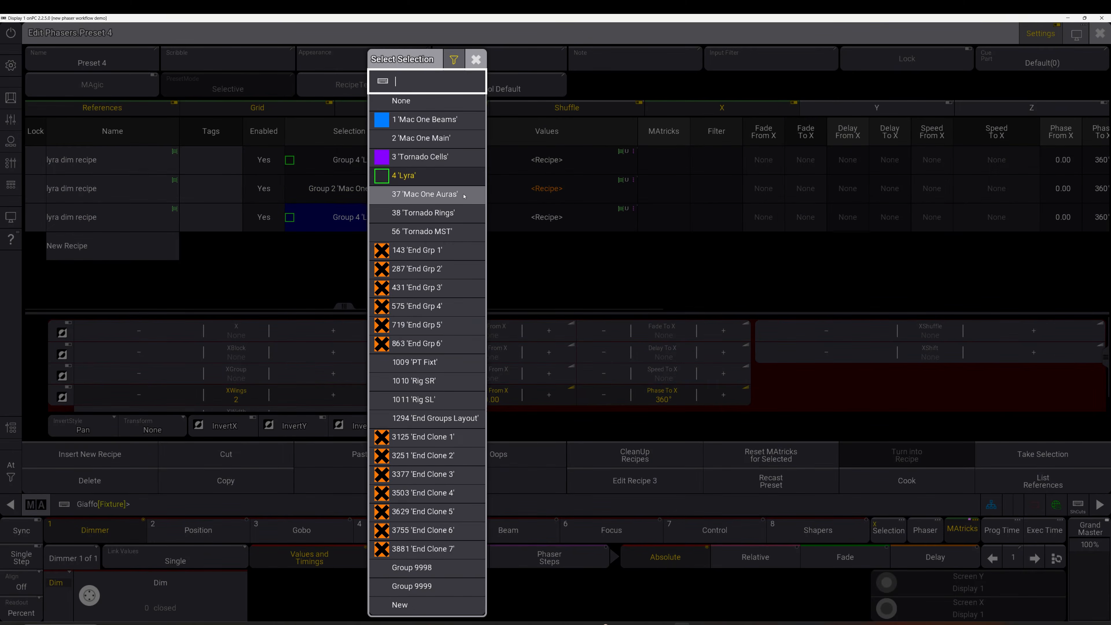
{"action": "left_click", "coordinate": [436, 161]}
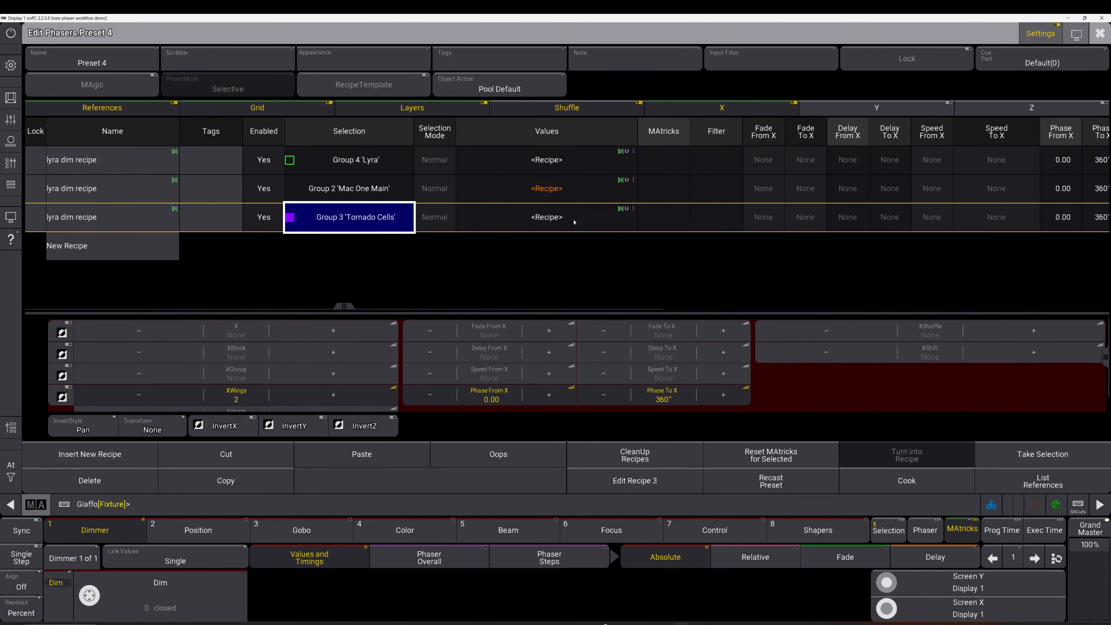
Select the recipes' values and set Phase To X to -360
{"action": "left_click_drag", "start_coordinate": [573, 219], "coordinate": [570, 163]}
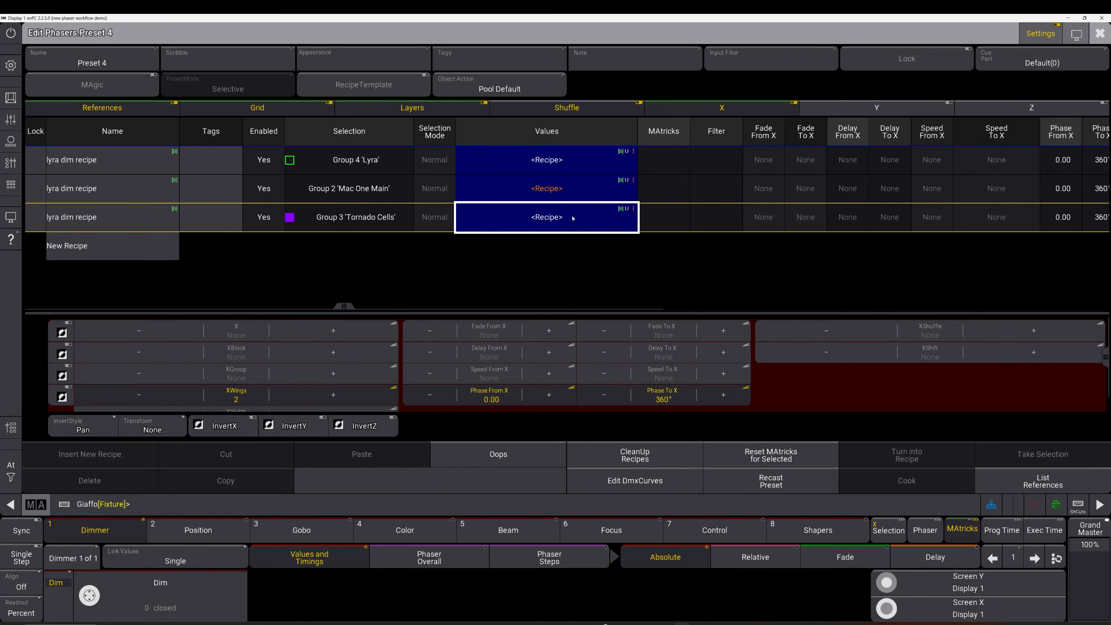
{"action": "left_click", "coordinate": [564, 186]}
{"action": "left_click_drag", "start_coordinate": [572, 158], "coordinate": [575, 233]}
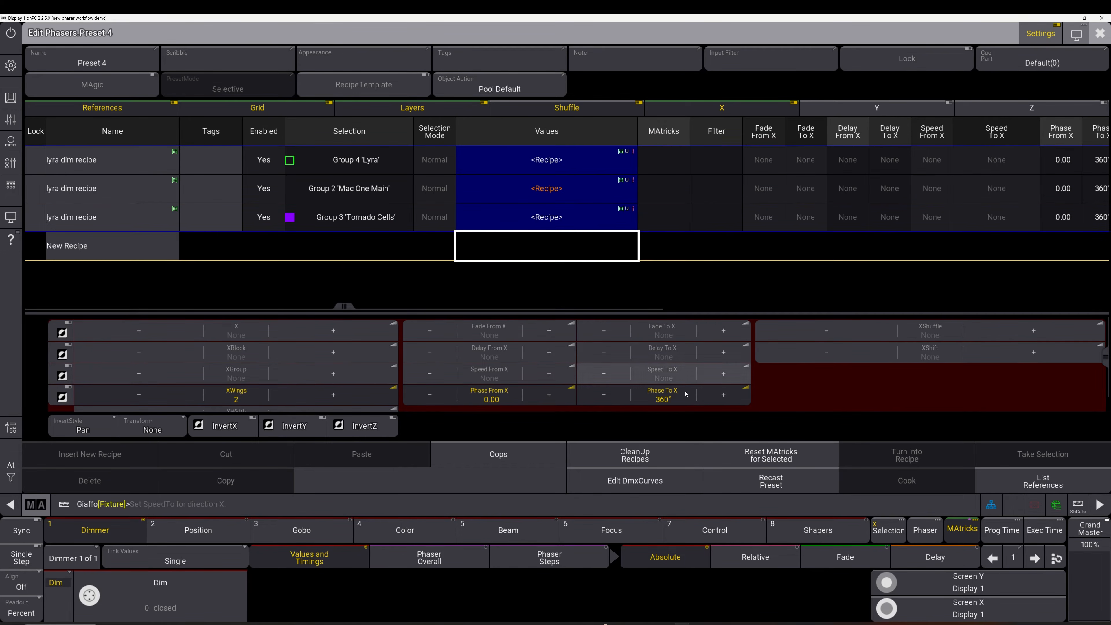
{"action": "left_click", "coordinate": [672, 396]}
{"action": "type", "text": "-360"}
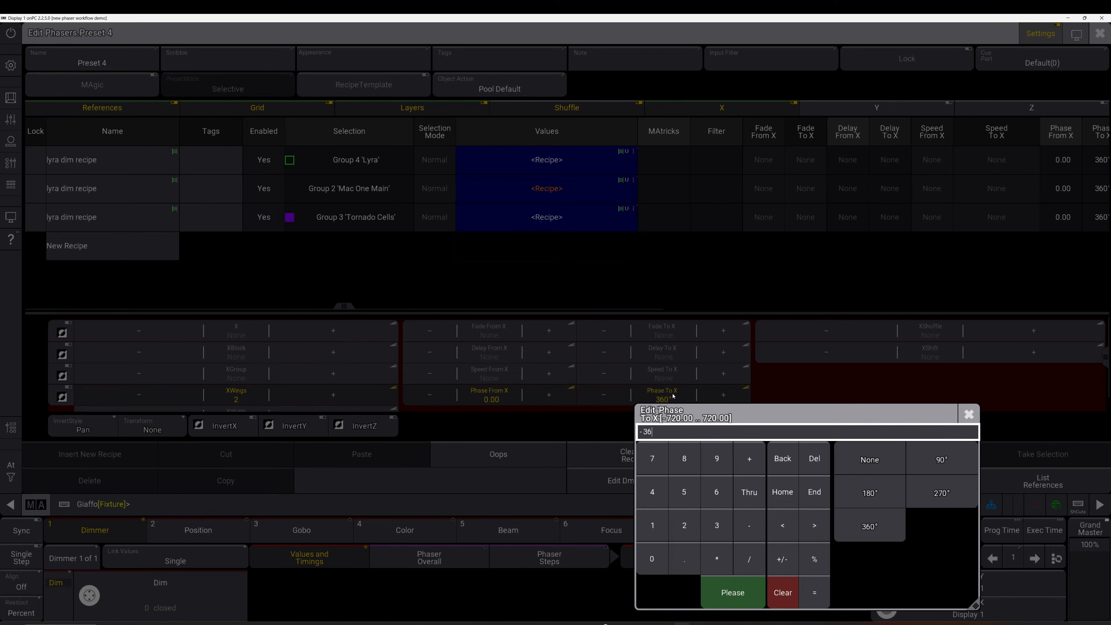
{"action": "key", "text": "Return"}
Check each of the three recipes' values individually, ending on the first recipe
{"action": "left_click", "coordinate": [565, 189]}
{"action": "left_click", "coordinate": [565, 217]}
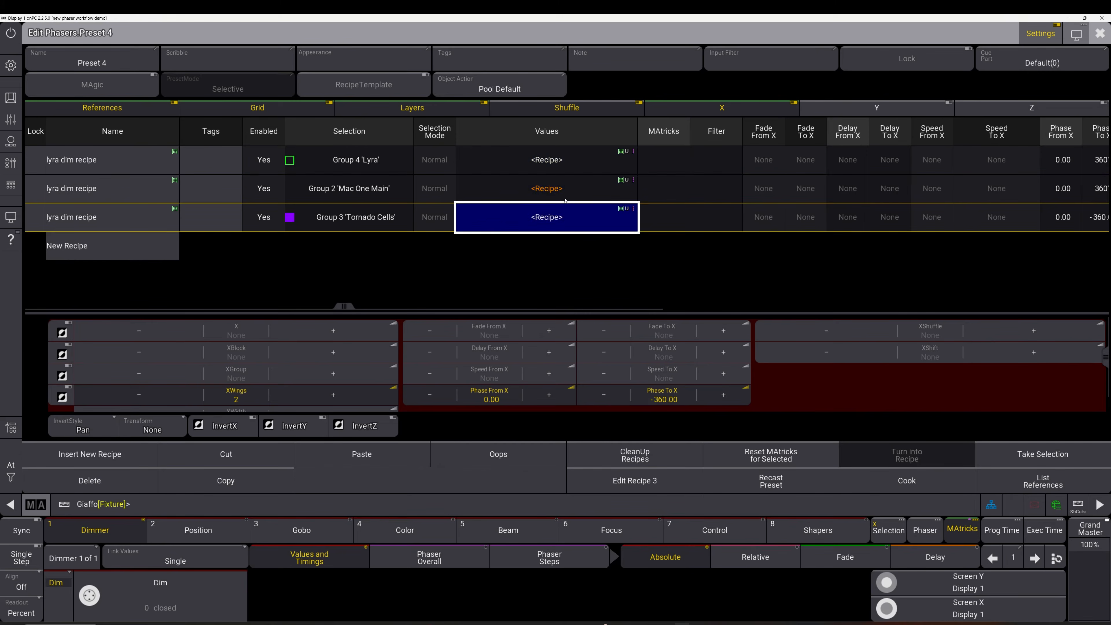
{"action": "left_click", "coordinate": [566, 188]}
{"action": "left_click", "coordinate": [565, 173]}
{"action": "left_click_drag", "start_coordinate": [565, 173], "coordinate": [568, 245]}
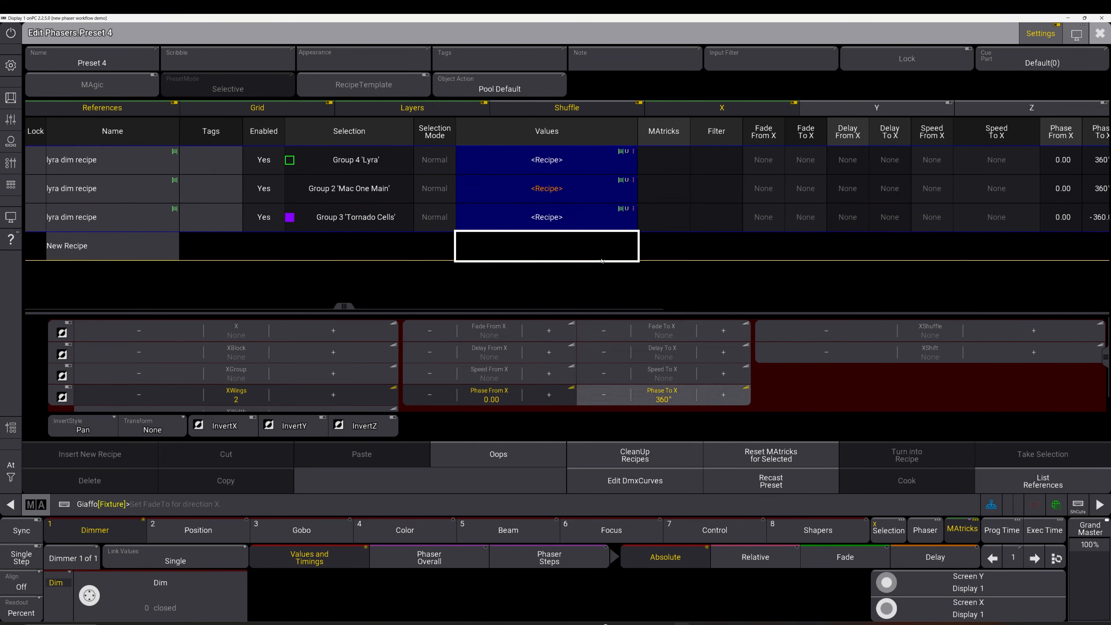
{"action": "left_click", "coordinate": [574, 219]}
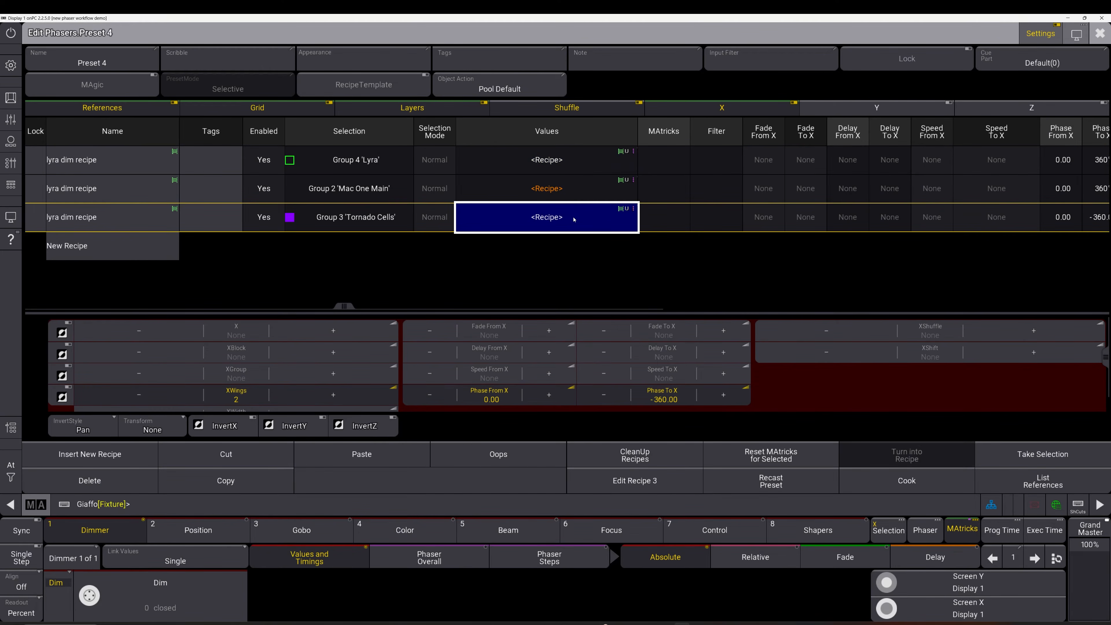
{"action": "left_click", "coordinate": [564, 160]}
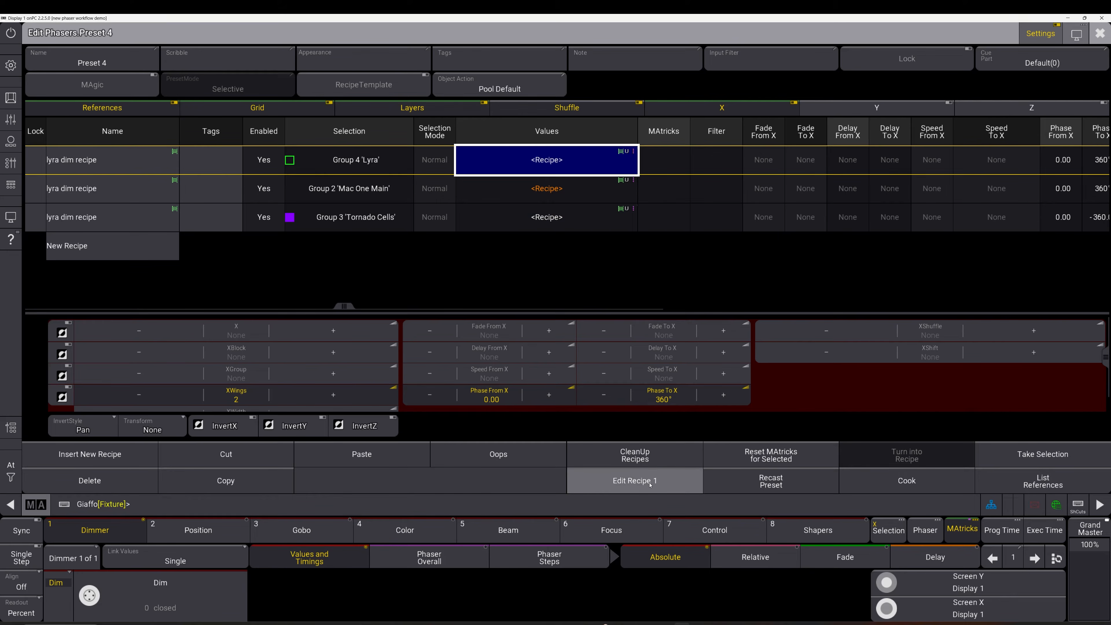
Set the lyra dim recipe's step 2 transition to 6%, update the recipe, and reopen preset 4's editor
{"action": "left_click", "coordinate": [635, 480]}
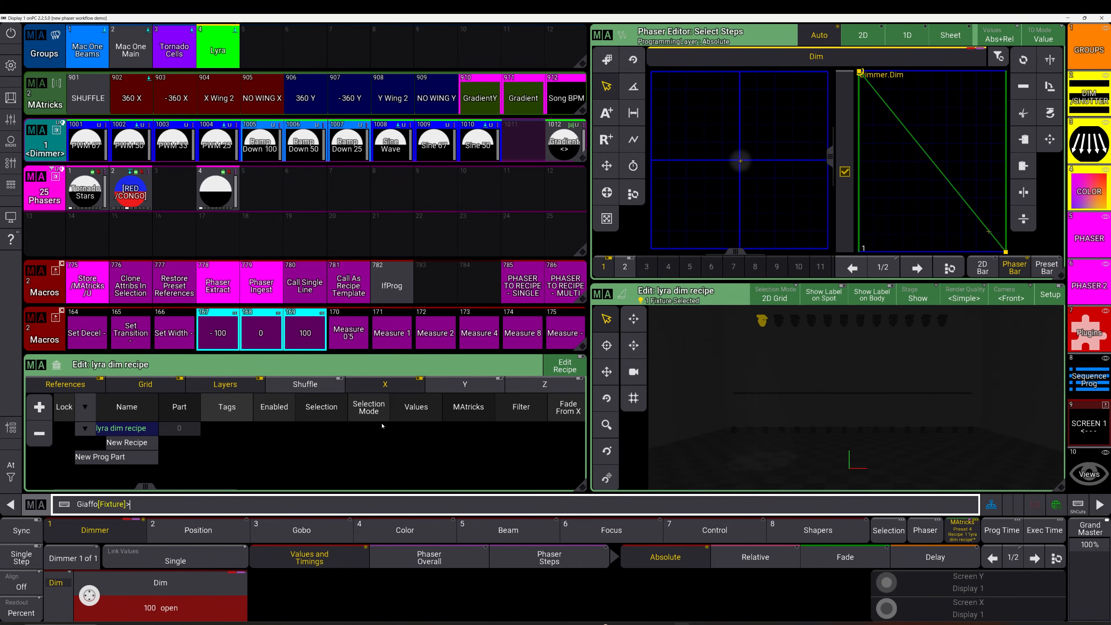
{"action": "left_click", "coordinate": [917, 268]}
{"action": "left_click", "coordinate": [486, 560]}
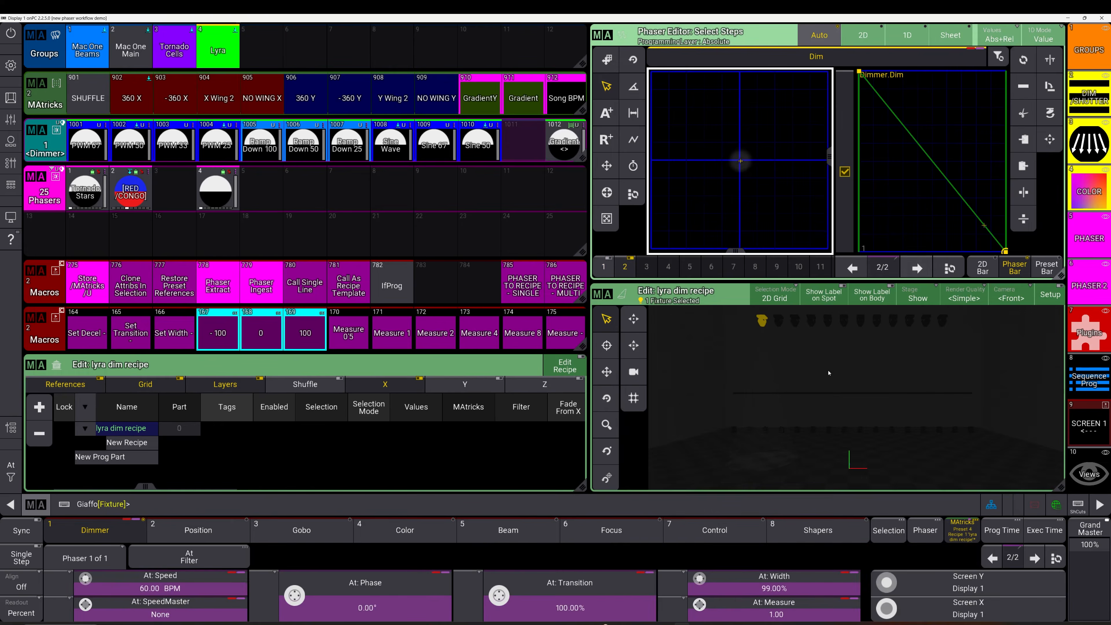
{"action": "left_click_drag", "start_coordinate": [500, 596], "coordinate": [499, 617]}
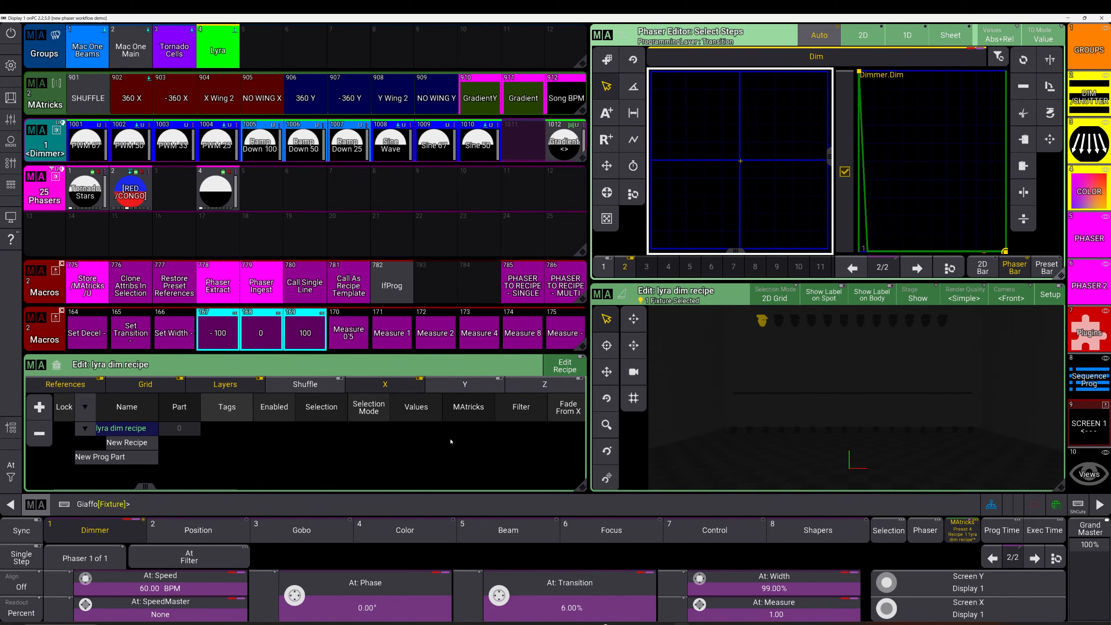
{"action": "key", "text": "Escape"}
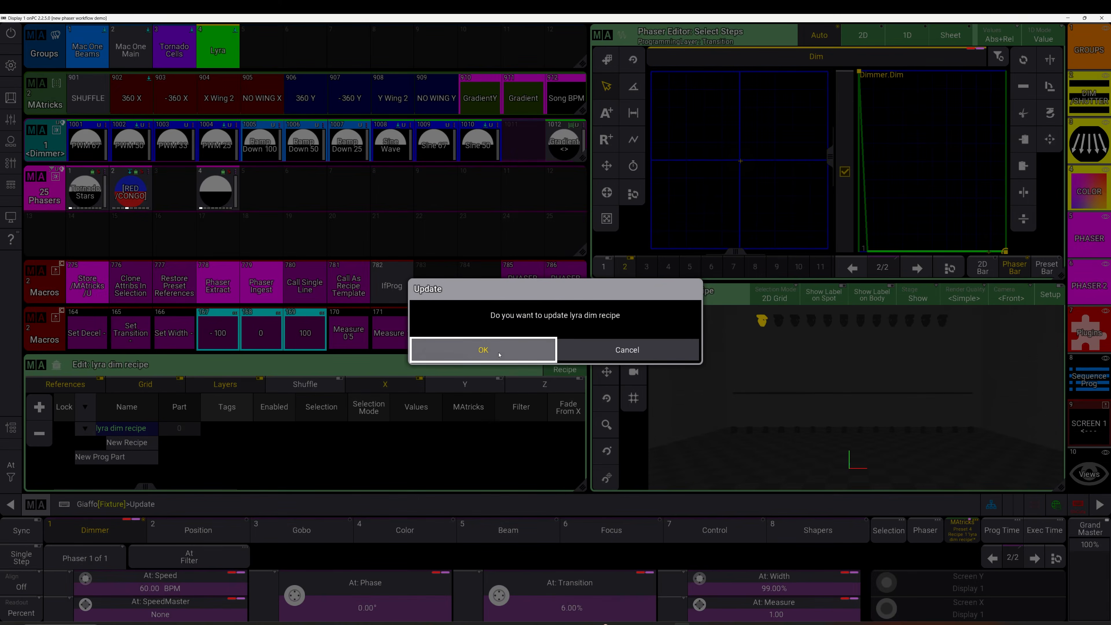
{"action": "left_click", "coordinate": [496, 351]}
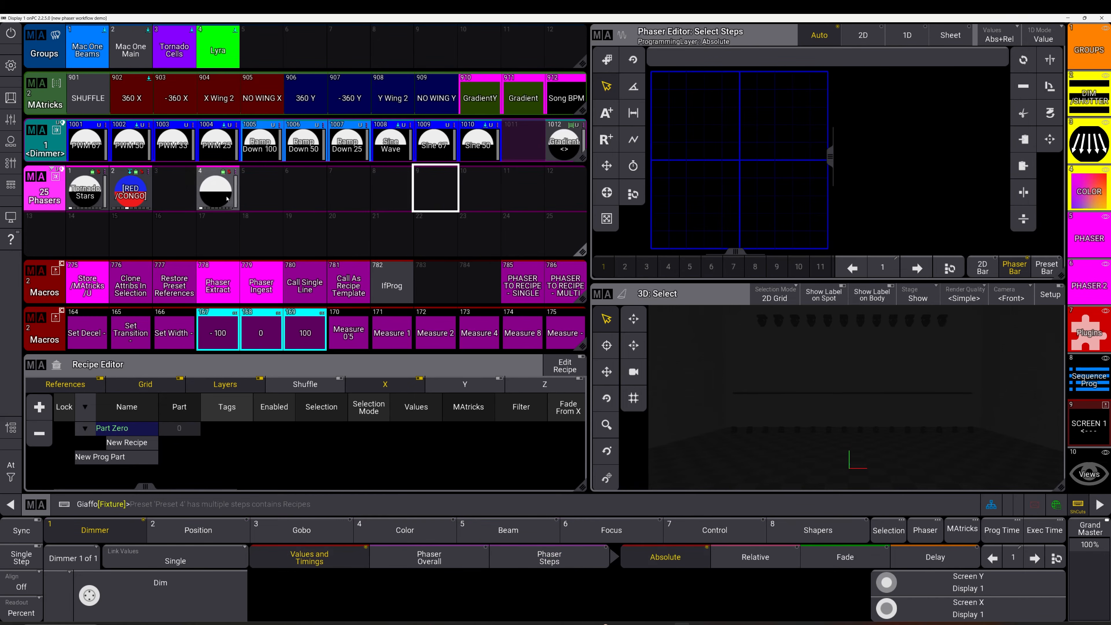
{"action": "left_click", "coordinate": [227, 197]}
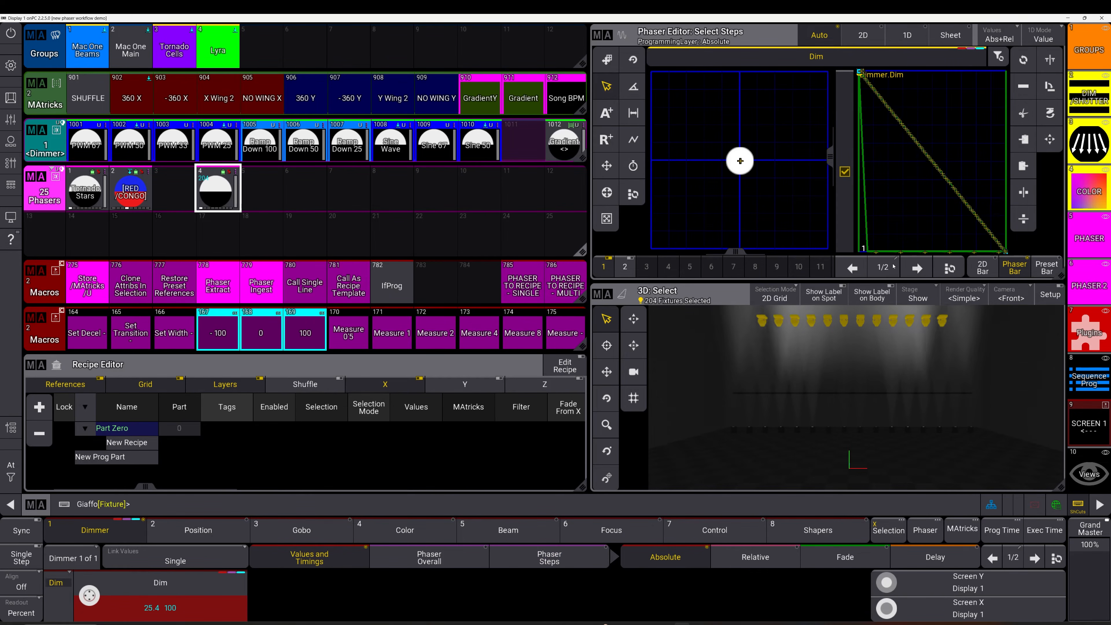
{"action": "left_click", "coordinate": [203, 227]}
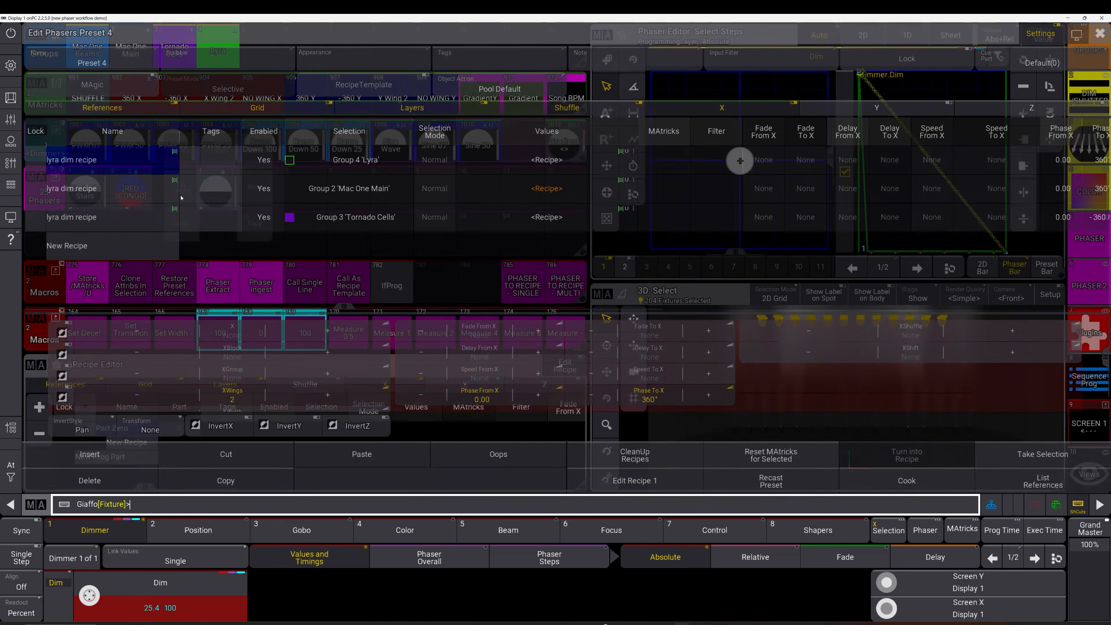
Add Recipe 4 referencing 'lyra dim recipe', widen the MAtricks column and check Recipe 4's MAtricks
{"action": "left_click", "coordinate": [578, 167]}
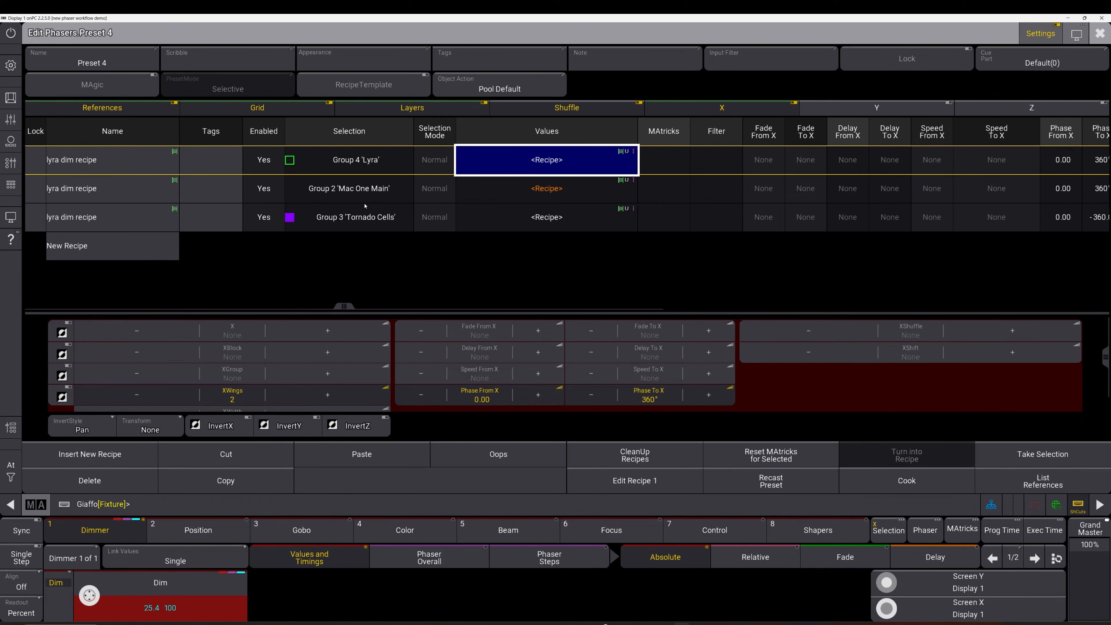
{"action": "left_click", "coordinate": [89, 247]}
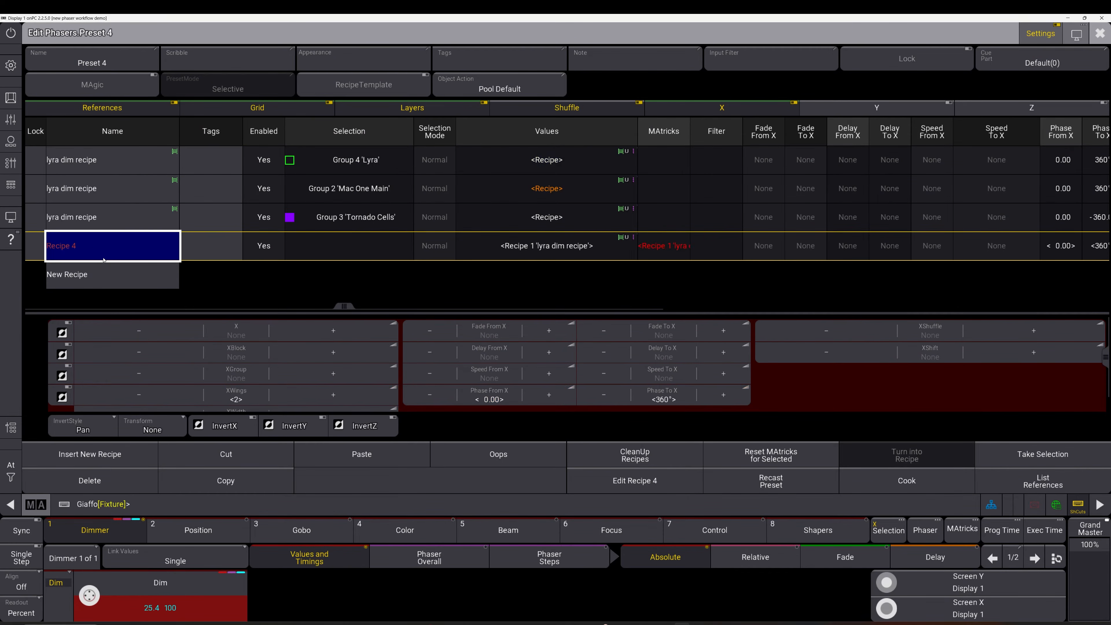
{"action": "left_click_drag", "start_coordinate": [691, 142], "coordinate": [773, 144]}
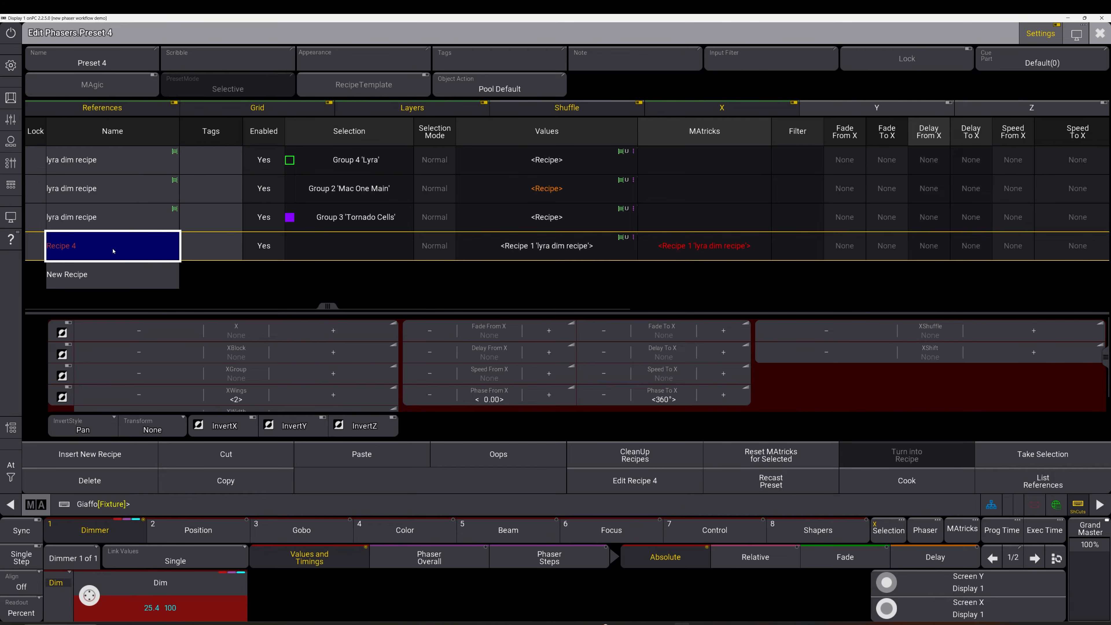
{"action": "left_click", "coordinate": [596, 248]}
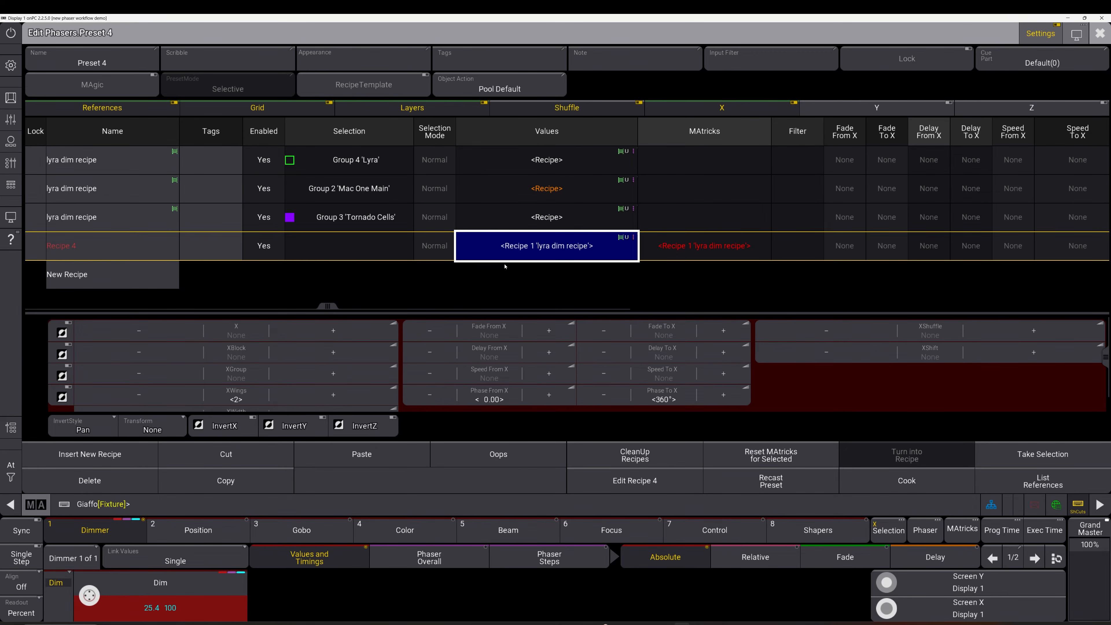
{"action": "right_click", "coordinate": [703, 248]}
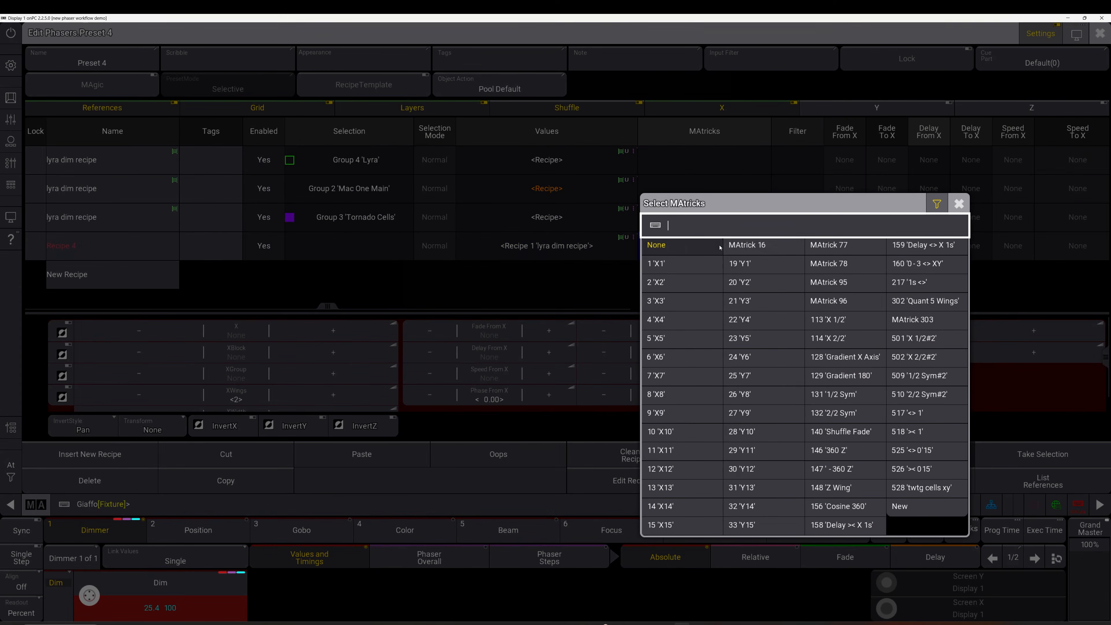
{"action": "left_click", "coordinate": [702, 249]}
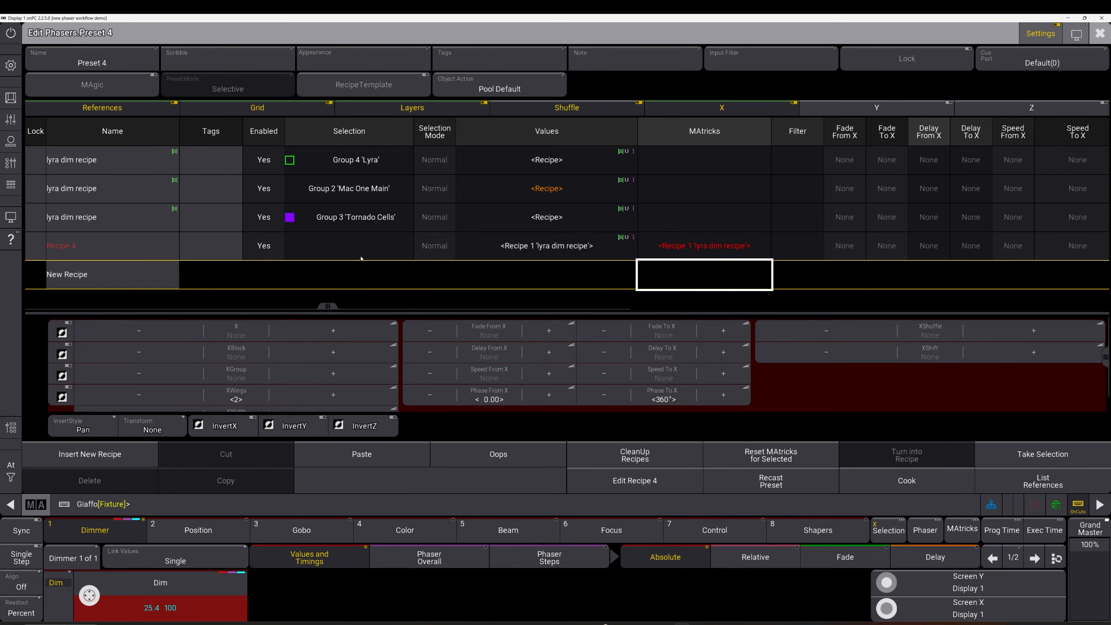
{"action": "left_click", "coordinate": [355, 188]}
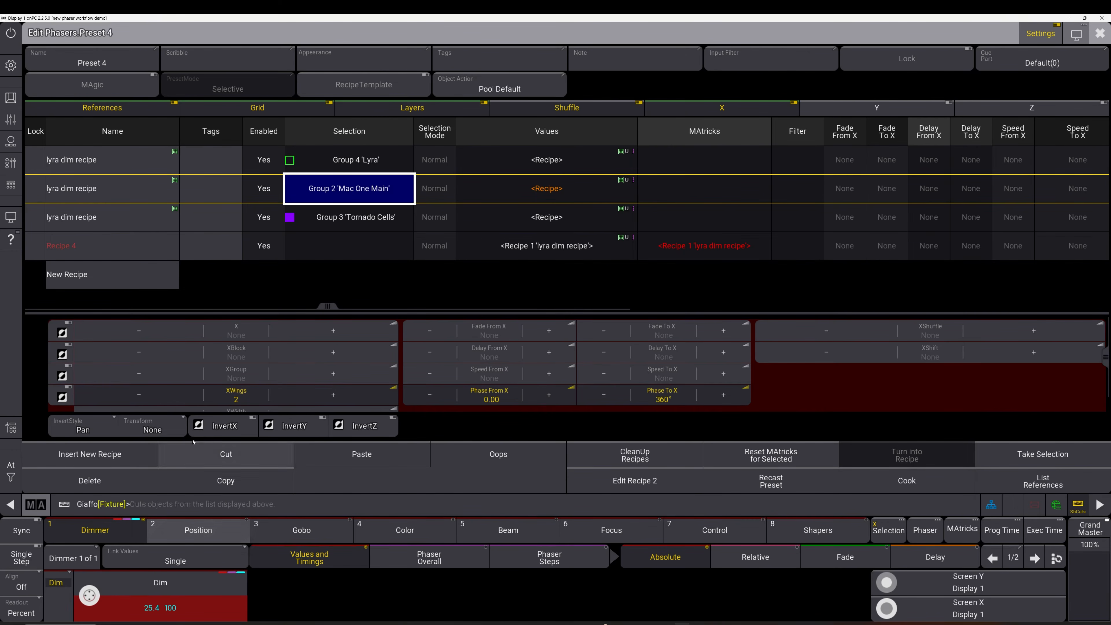
Delete the duplicate recipes and re-add Recipe 3 with Normal selection on group 3 'Tornado Cells'
{"action": "left_click", "coordinate": [128, 478]}
{"action": "left_click", "coordinate": [338, 194]}
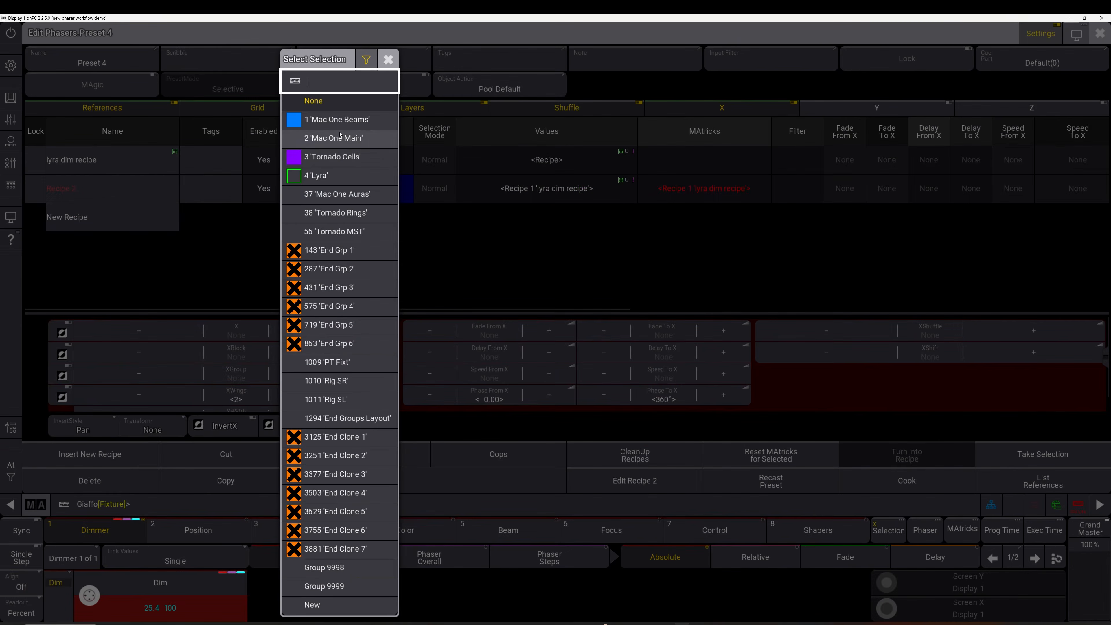
{"action": "left_click", "coordinate": [273, 219]}
{"action": "right_click", "coordinate": [175, 219]}
{"action": "right_click", "coordinate": [416, 219]}
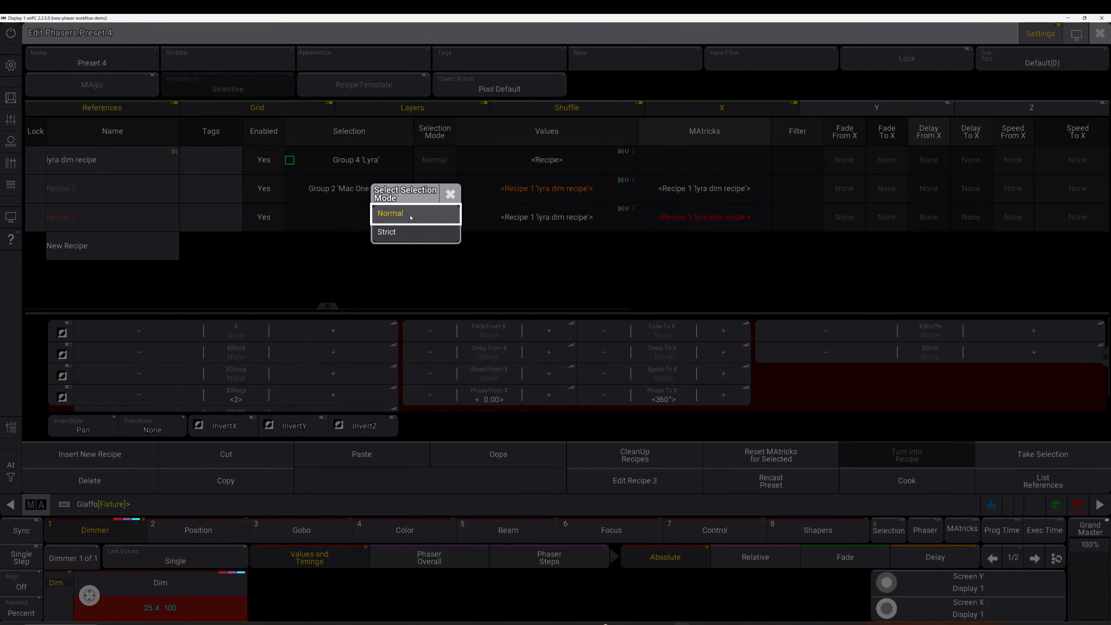
{"action": "left_click", "coordinate": [409, 219]}
{"action": "left_click", "coordinate": [329, 218]}
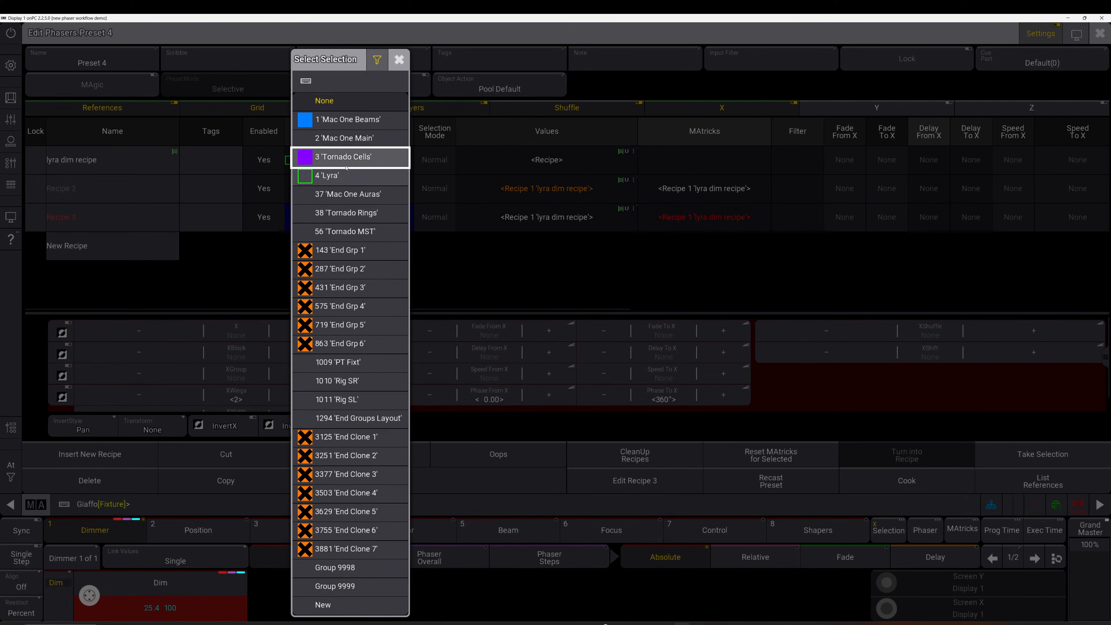
{"action": "left_click", "coordinate": [347, 154]}
Add Recipe 4 on group 4 'Lyra', clear Recipe 1's group, and close the preset 4 editor
{"action": "left_click", "coordinate": [177, 260]}
{"action": "left_click", "coordinate": [348, 246]}
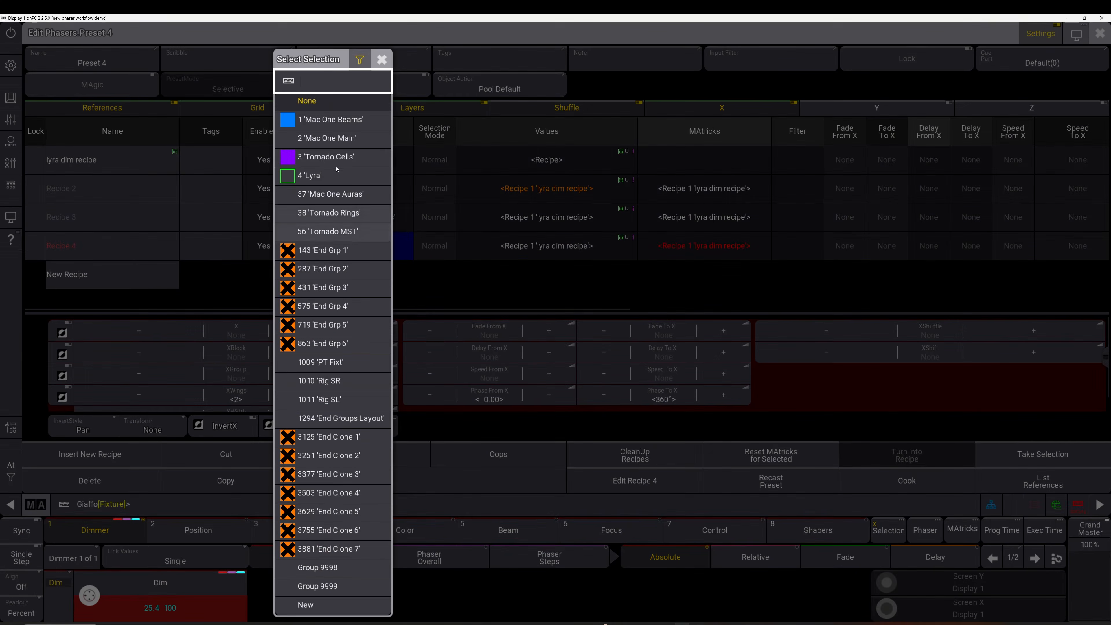
{"action": "left_click", "coordinate": [325, 177]}
{"action": "left_click", "coordinate": [349, 160]}
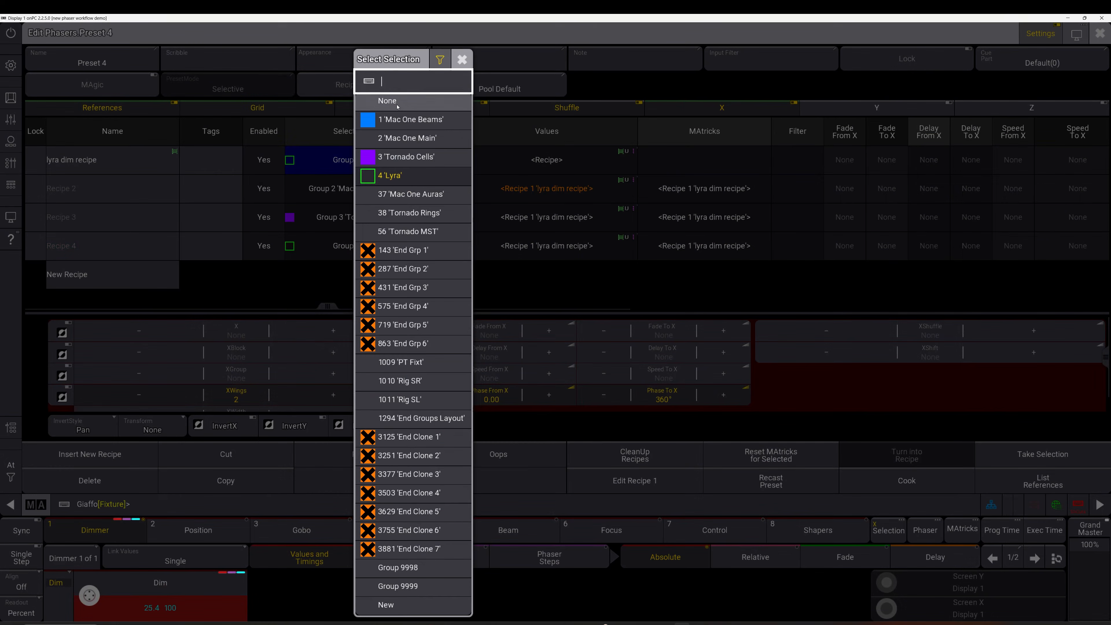
{"action": "left_click", "coordinate": [397, 105]}
{"action": "left_click", "coordinate": [487, 203]}
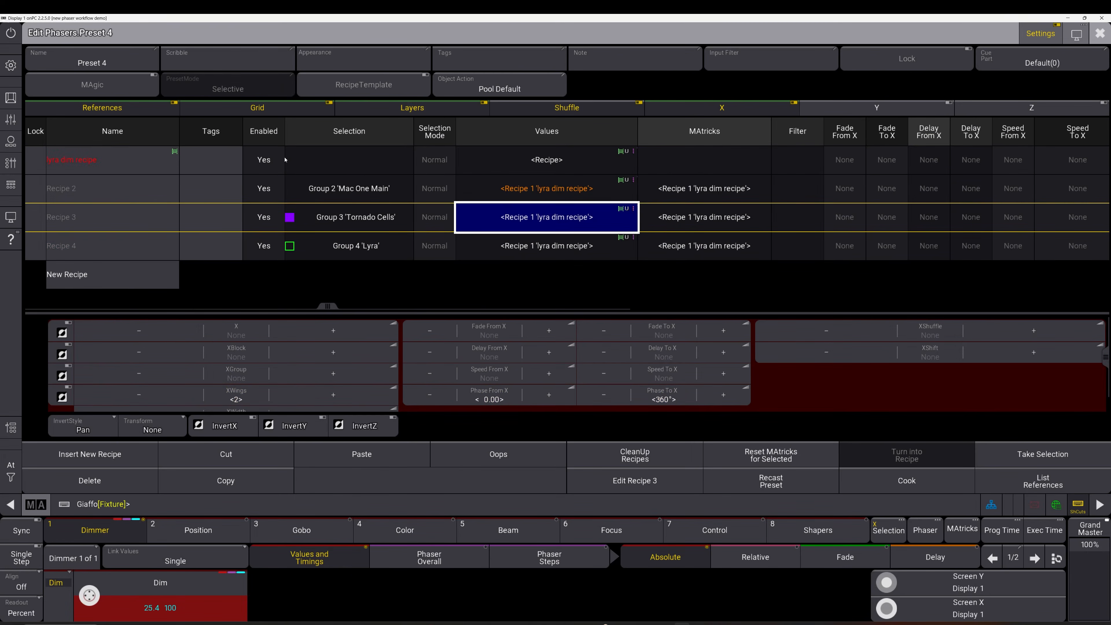
{"action": "left_click", "coordinate": [381, 165]}
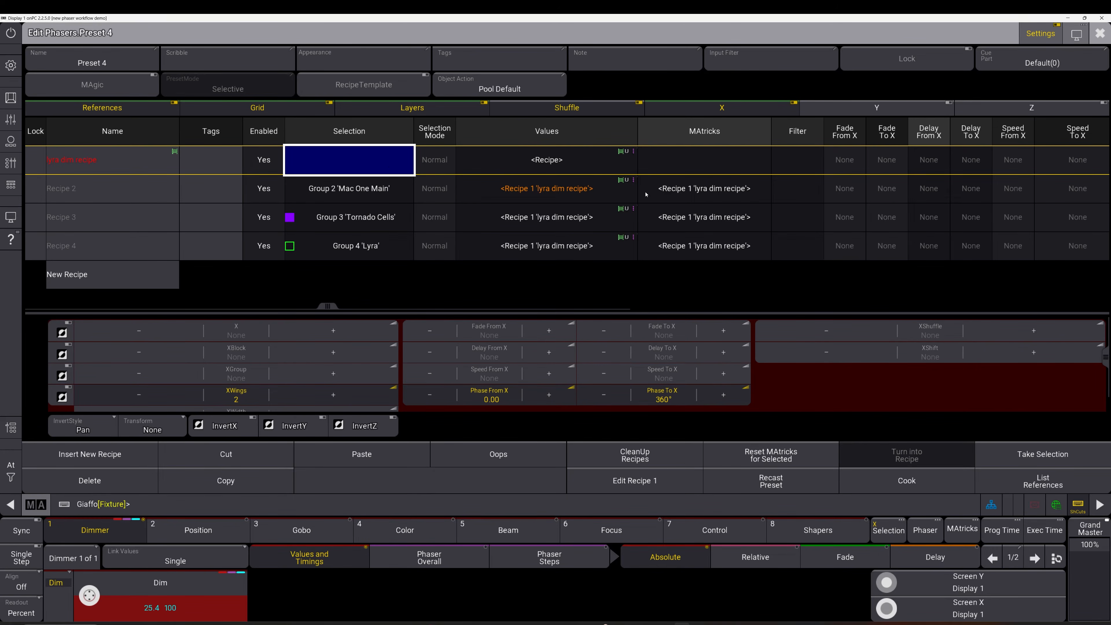
{"action": "key", "text": "Escape"}
{"action": "left_click", "coordinate": [523, 193]}
Apply phaser preset 4, clear the programmer, and extract its recipe into new preset 17 '_lyra dim recipe'
{"action": "key", "text": "c"}
{"action": "key", "text": "c"}
{"action": "key", "text": "c"}
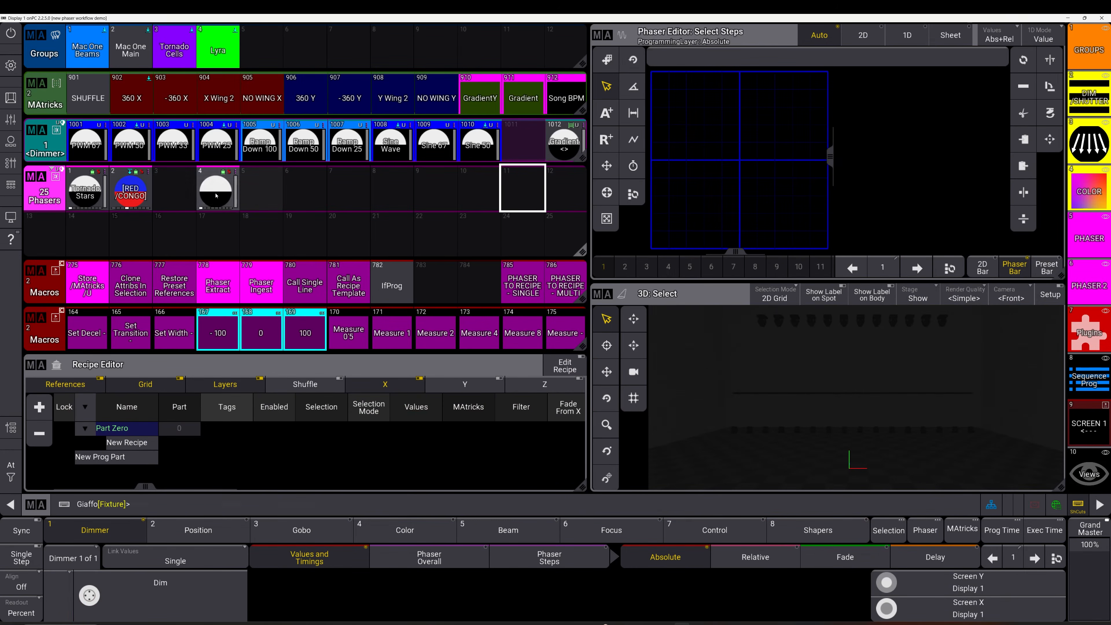
{"action": "left_click", "coordinate": [216, 195]}
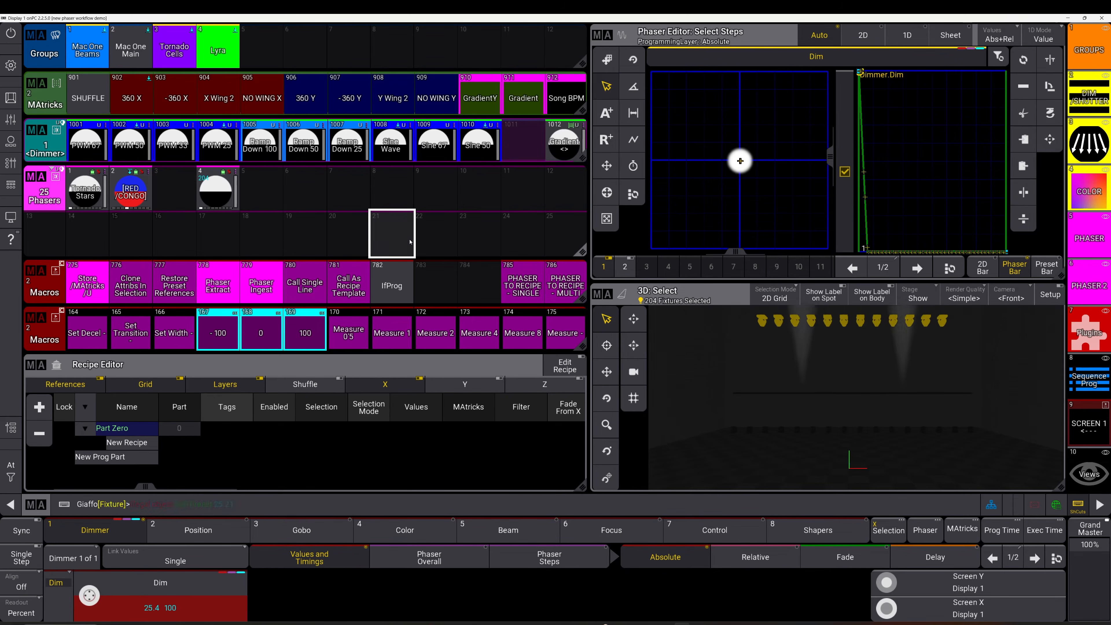
{"action": "key", "text": "Delete"}
{"action": "key", "text": "Delete"}
{"action": "key", "text": "Delete"}
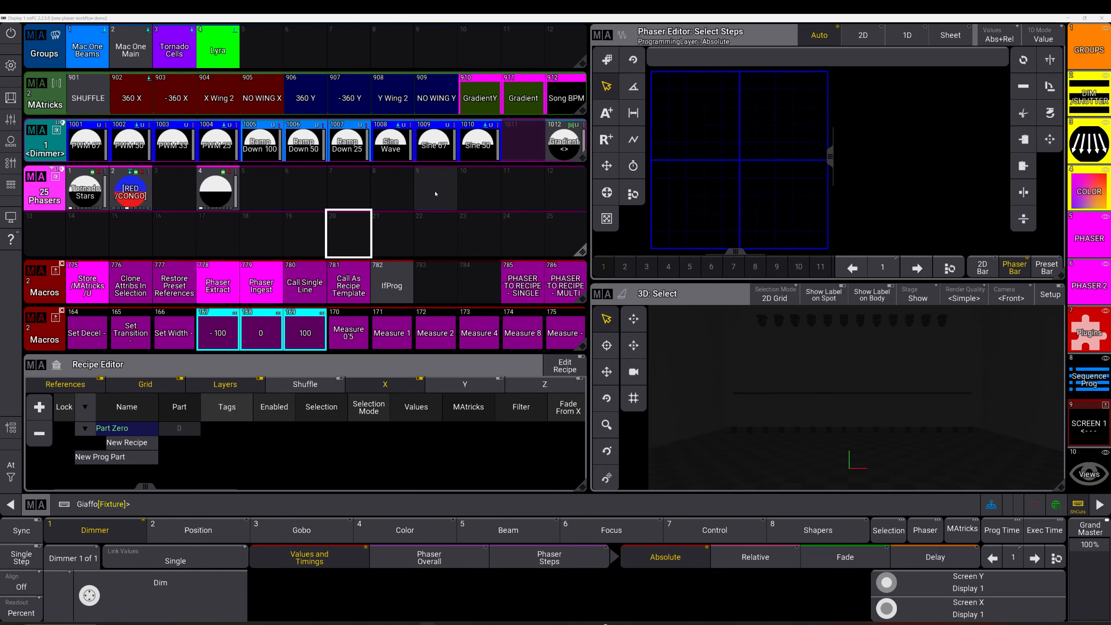
{"action": "left_click", "coordinate": [217, 283]}
{"action": "left_click", "coordinate": [216, 197]}
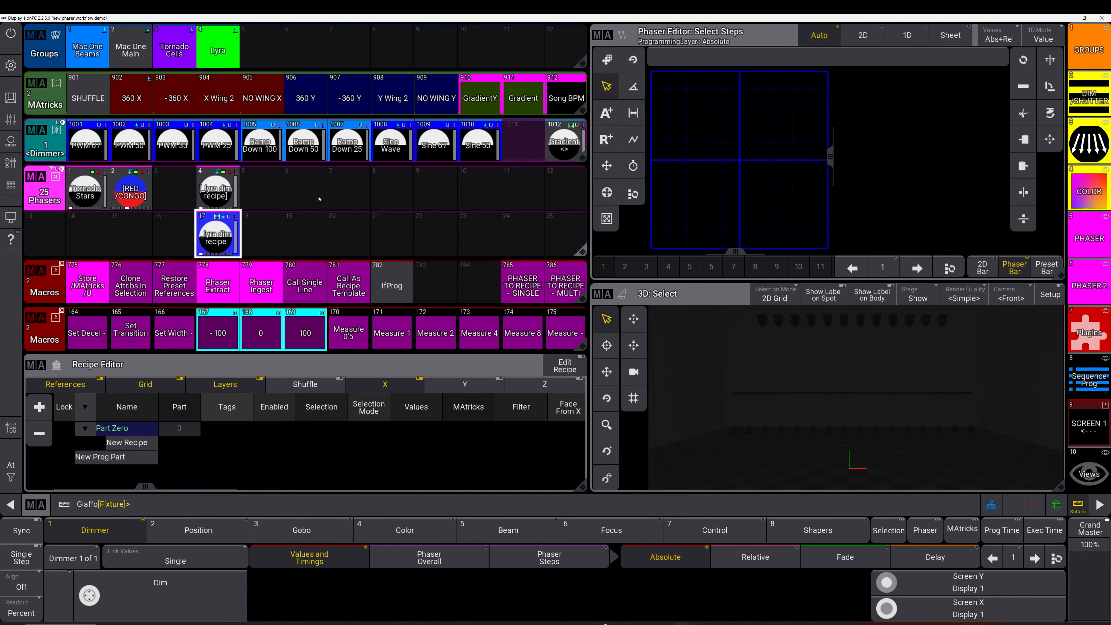
{"action": "right_click", "coordinate": [217, 189]}
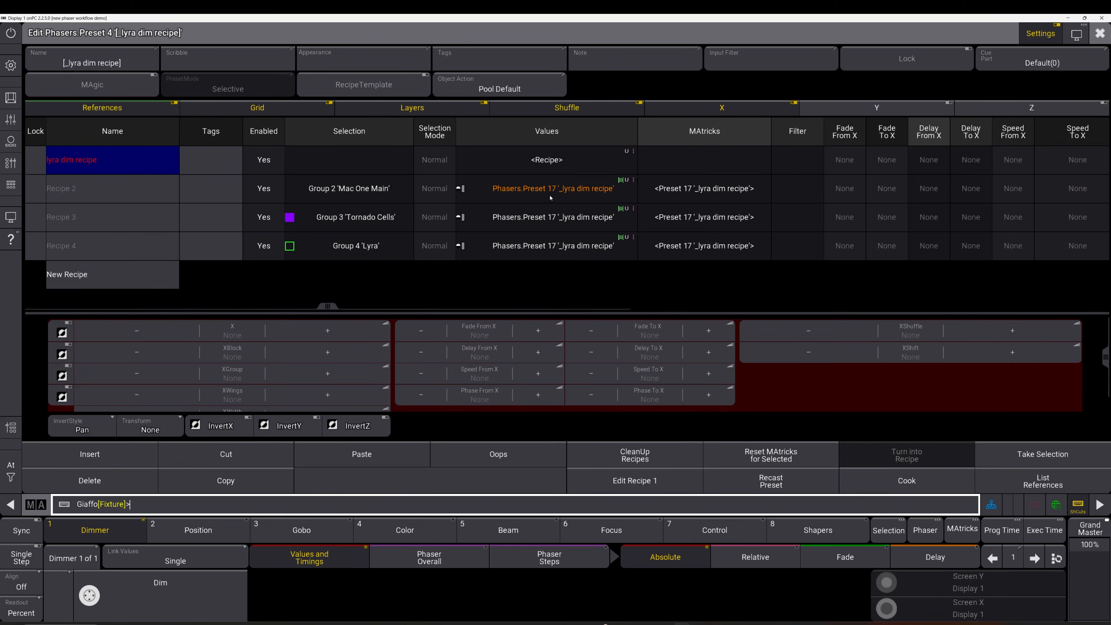
{"action": "left_click_drag", "start_coordinate": [552, 197], "coordinate": [563, 244]}
{"action": "left_click", "coordinate": [579, 165]}
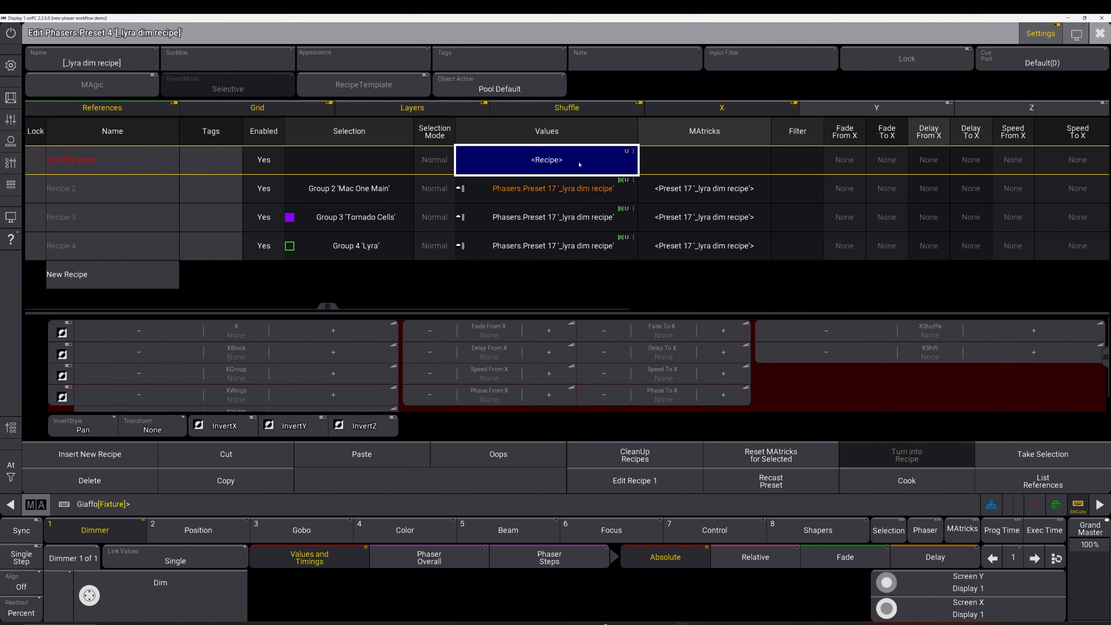
{"action": "key", "text": "Escape"}
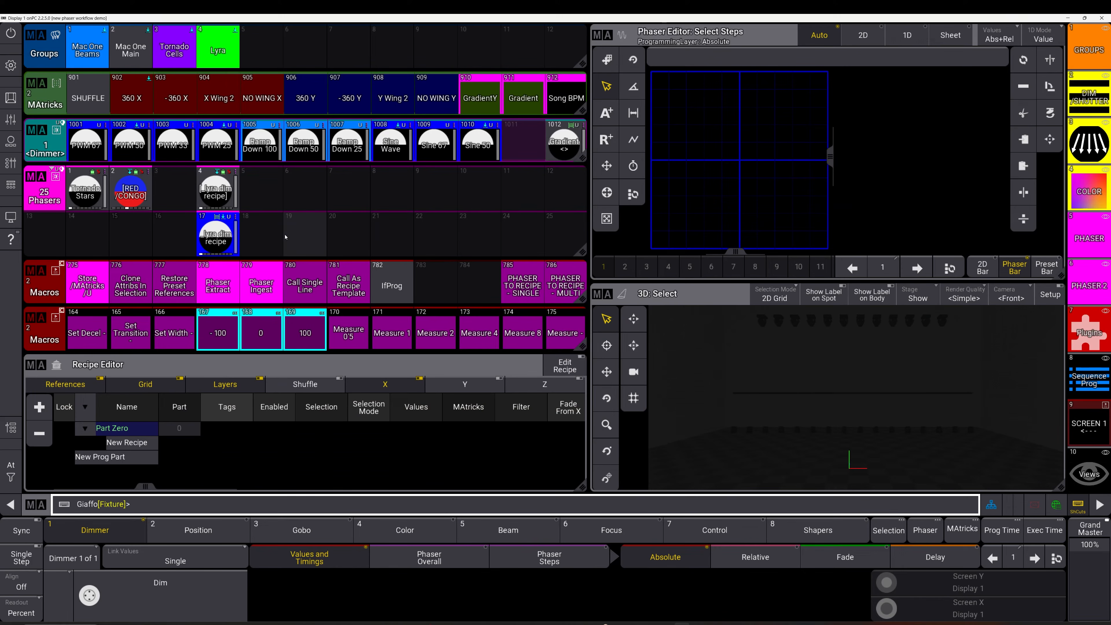
Apply phaser preset 17 to the Tornado Cells fixtures and raise the step transition to 84%
{"action": "left_click", "coordinate": [177, 47]}
{"action": "left_click", "coordinate": [216, 236]}
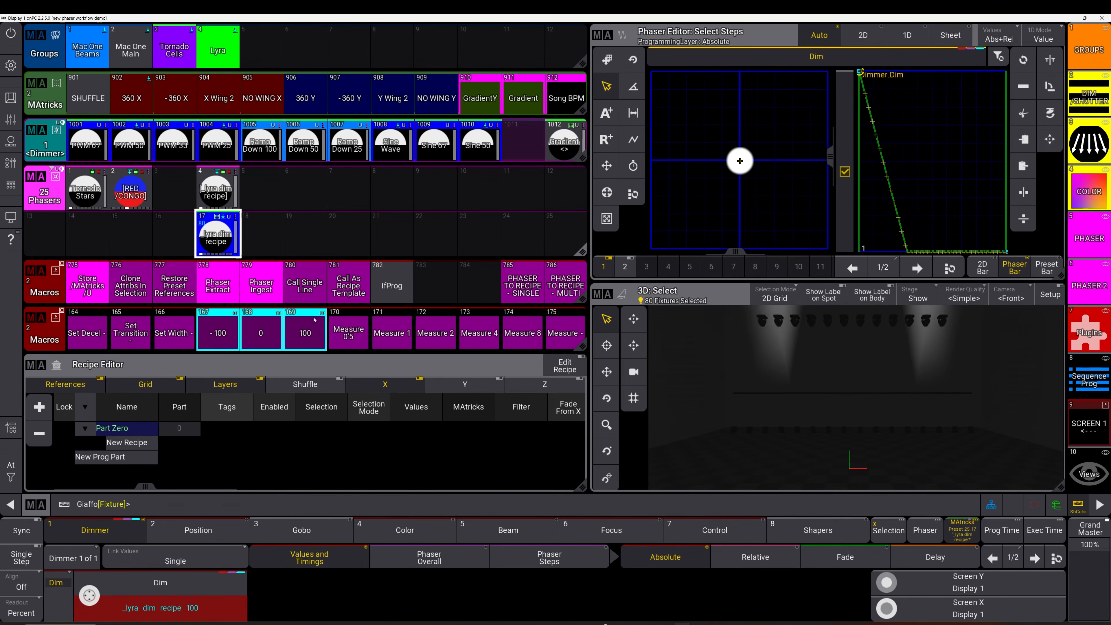
{"action": "left_click", "coordinate": [525, 557]}
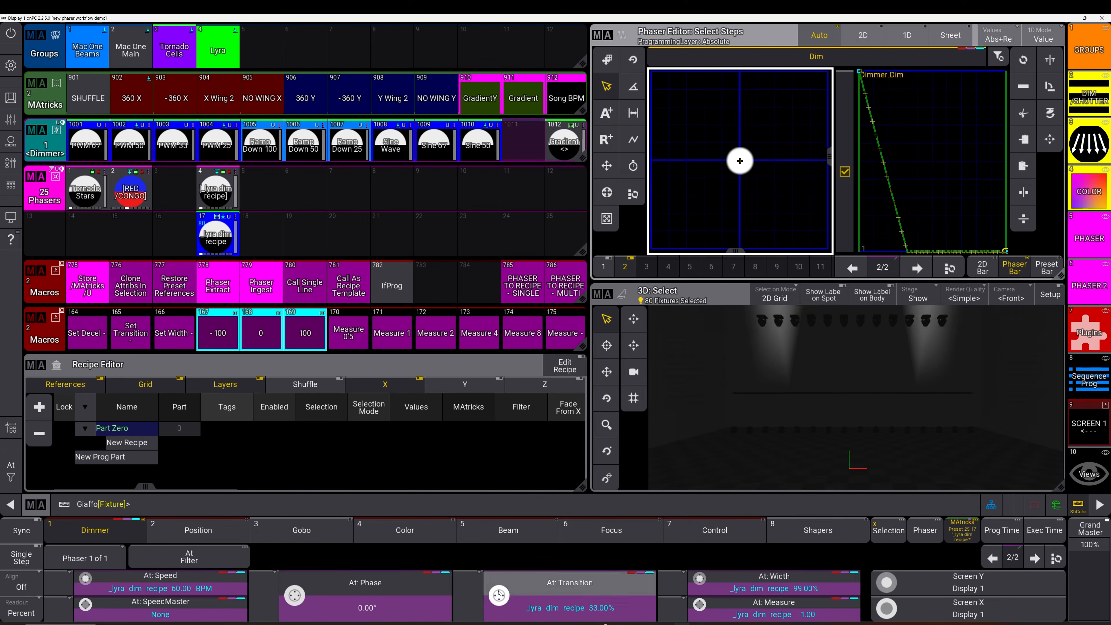
{"action": "left_click_drag", "start_coordinate": [475, 542], "coordinate": [494, 511]}
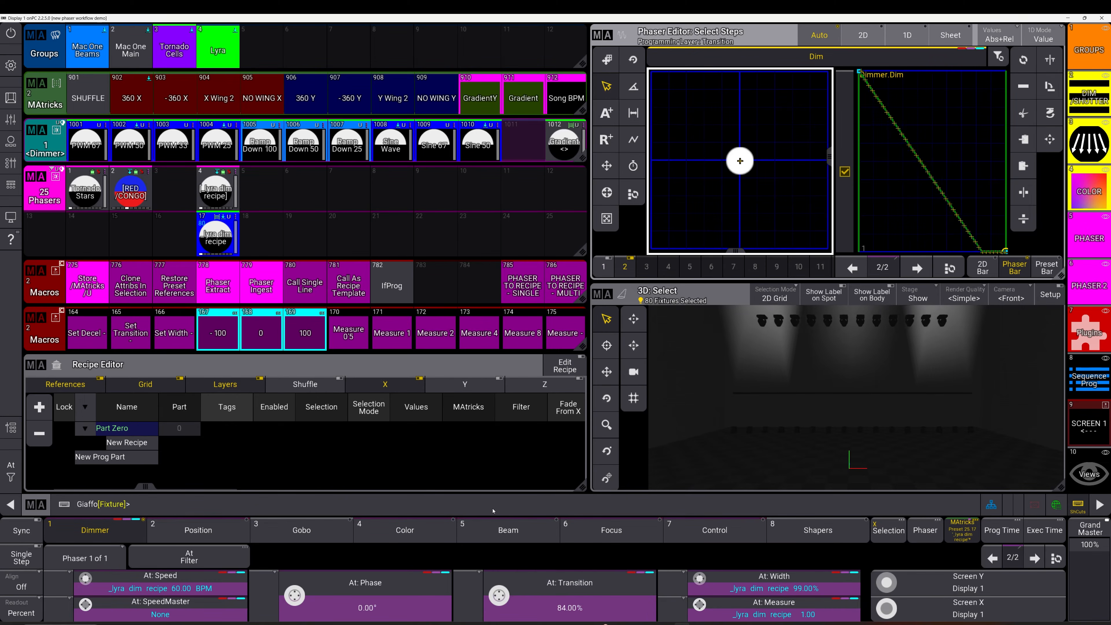
Store the phaser with /MAtricks /U into phaser presets 18 and 19
{"action": "left_click", "coordinate": [93, 291]}
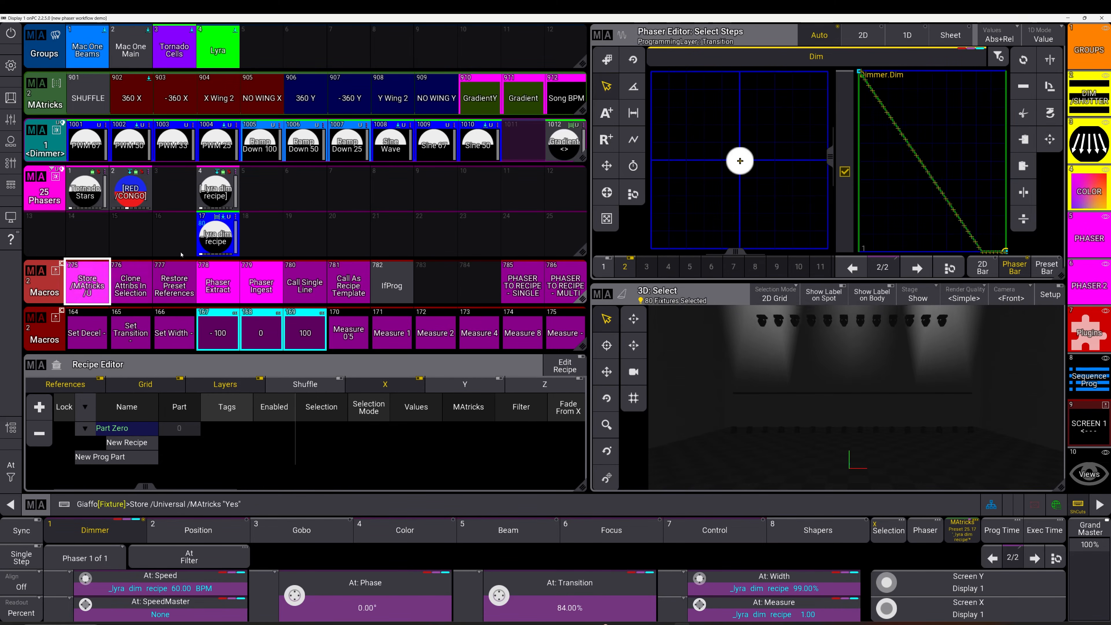
{"action": "left_click", "coordinate": [260, 236]}
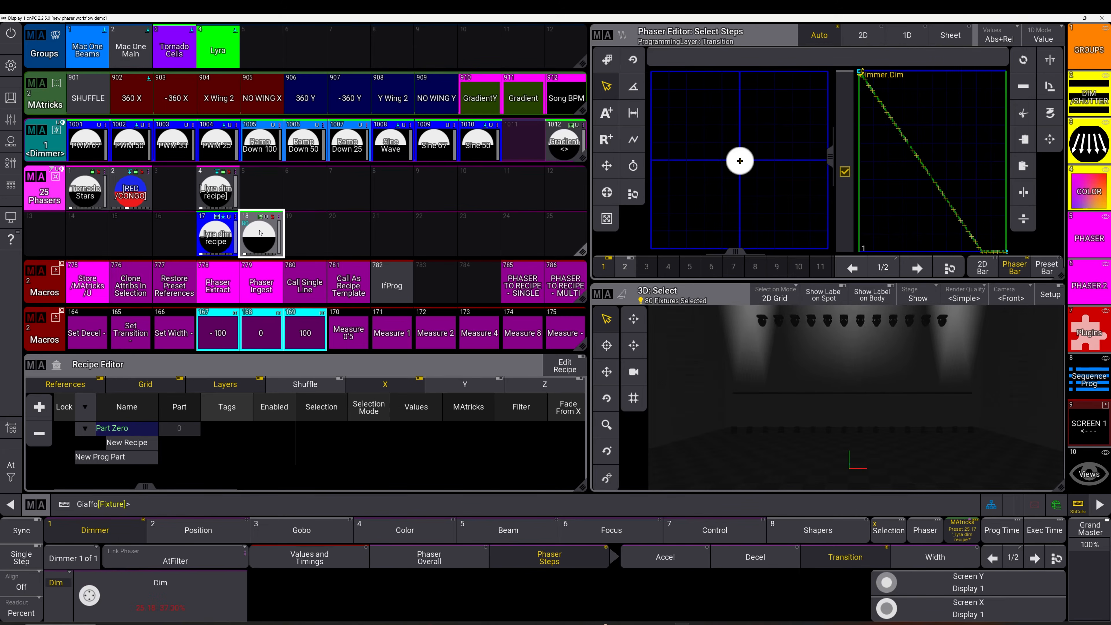
{"action": "left_click", "coordinate": [260, 234]}
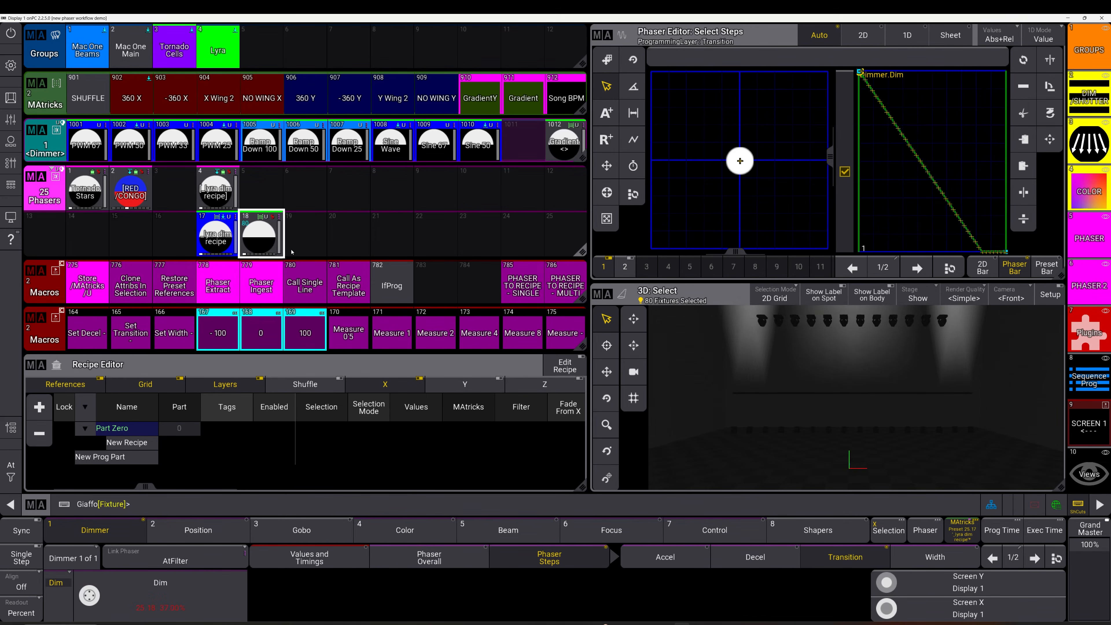
{"action": "left_click", "coordinate": [261, 236]}
{"action": "left_click", "coordinate": [81, 294]}
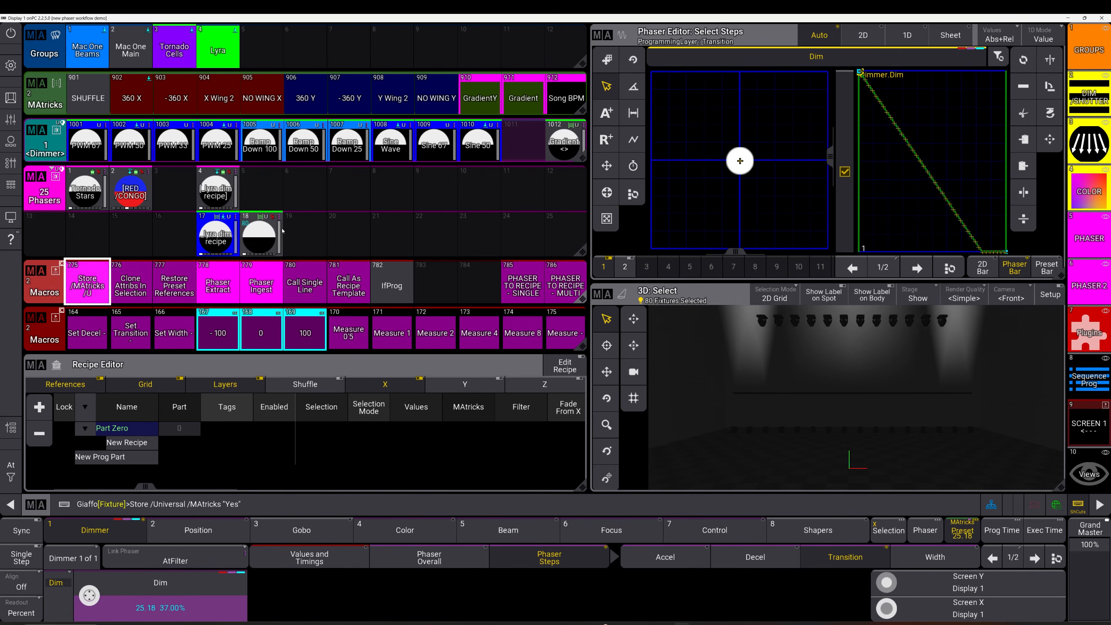
{"action": "left_click", "coordinate": [305, 235]}
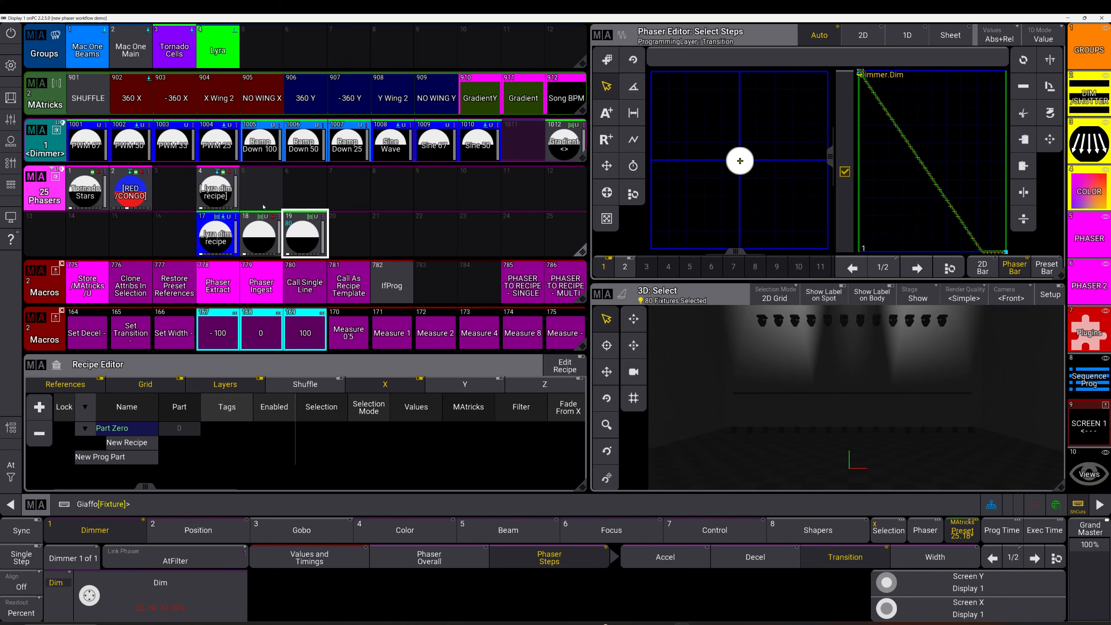
{"action": "left_click", "coordinate": [305, 245]}
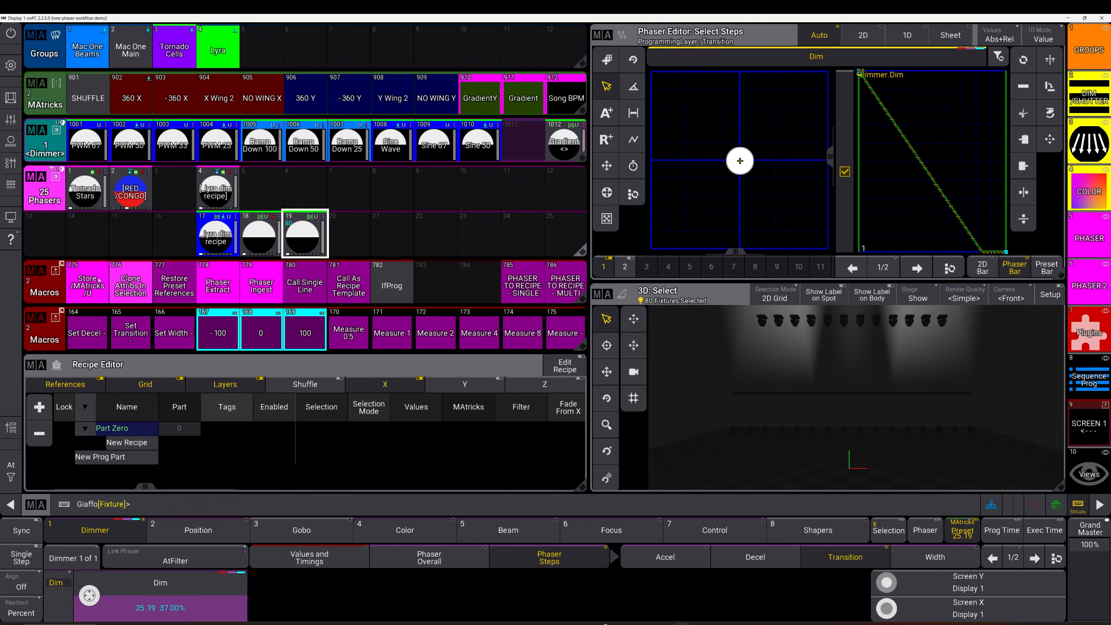
Store-merge the phaser into preset 17 and recall the updated preset
{"action": "left_click", "coordinate": [88, 284]}
{"action": "left_click", "coordinate": [216, 236]}
{"action": "left_click", "coordinate": [503, 358]}
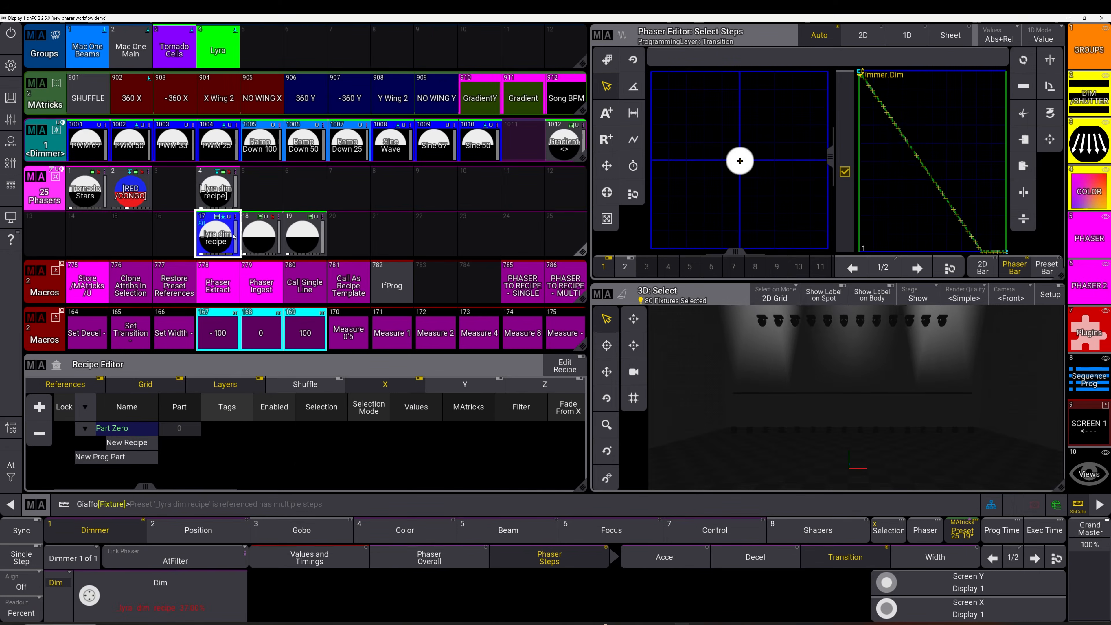
{"action": "left_click", "coordinate": [234, 237]}
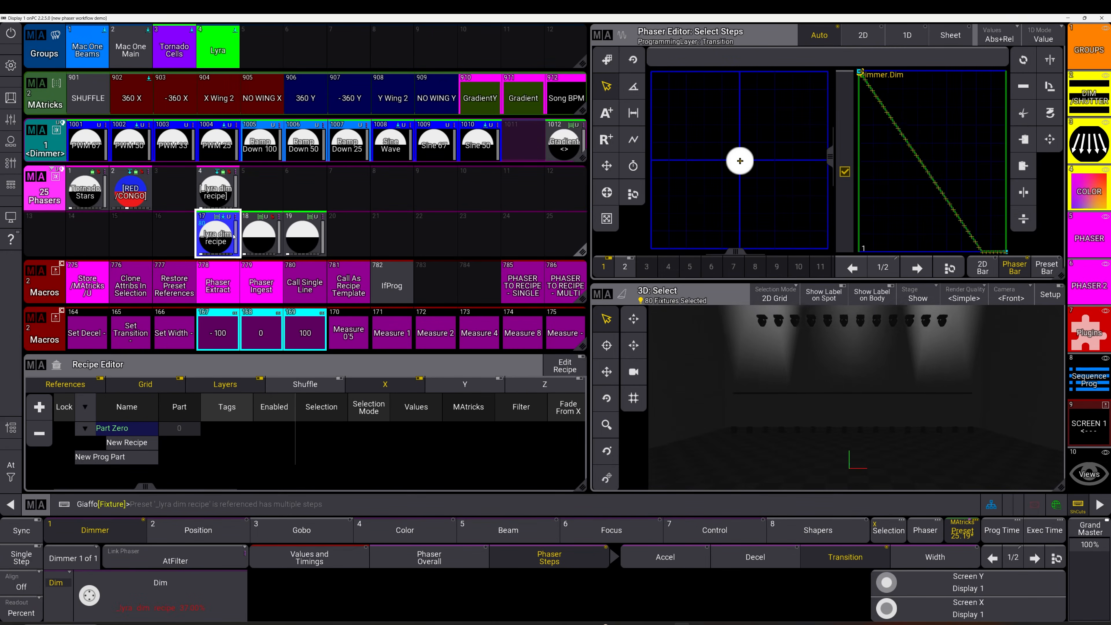
Clear the programmer, delete phaser presets 18 and 19, and apply preset 4 to its fixtures
{"action": "key", "text": "c"}
{"action": "key", "text": "c"}
{"action": "key", "text": "c"}
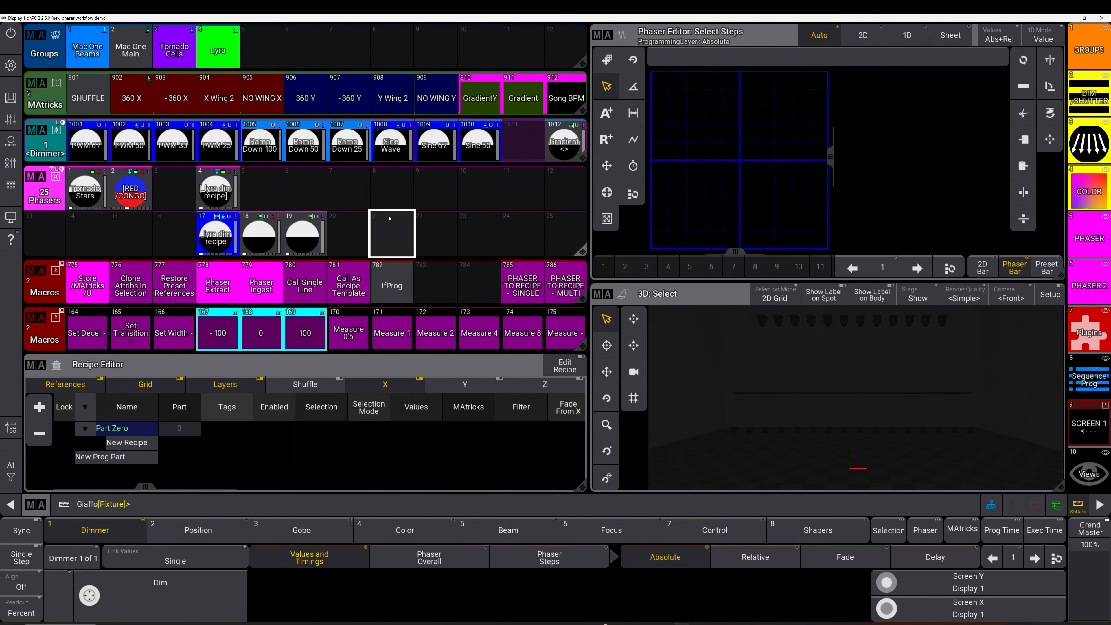
{"action": "left_click_drag", "start_coordinate": [265, 231], "coordinate": [339, 214]}
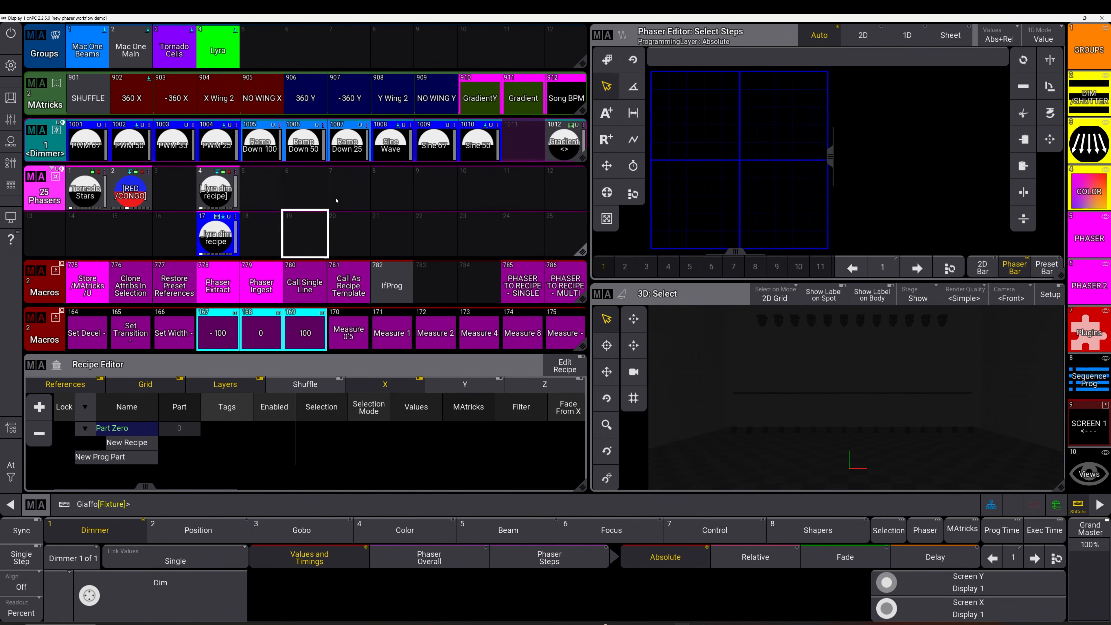
{"action": "left_click", "coordinate": [230, 226]}
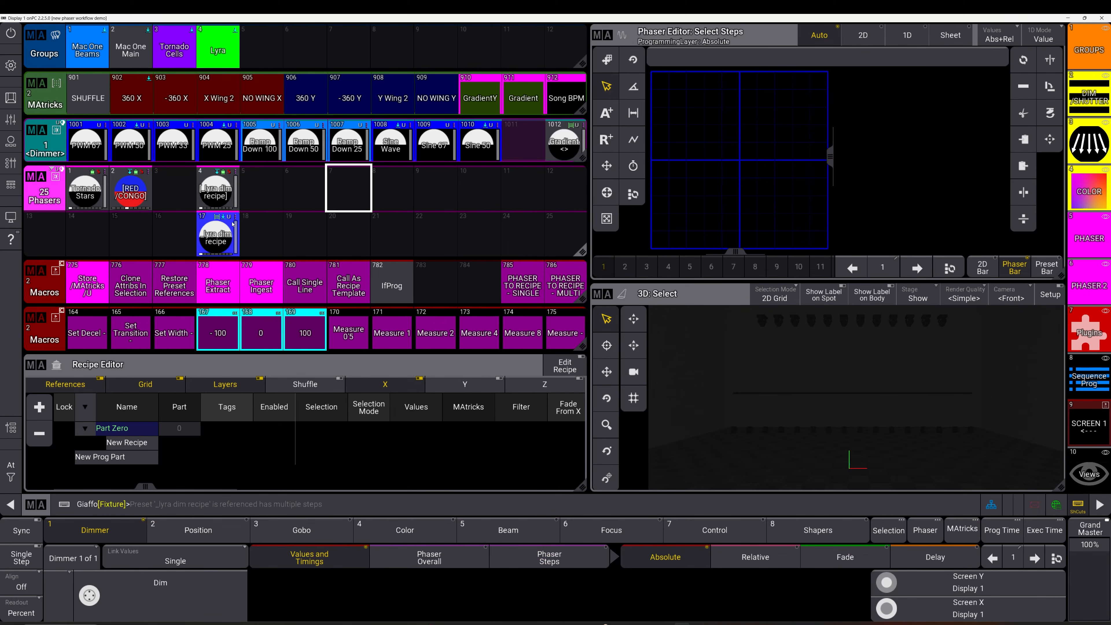
{"action": "left_click", "coordinate": [221, 192]}
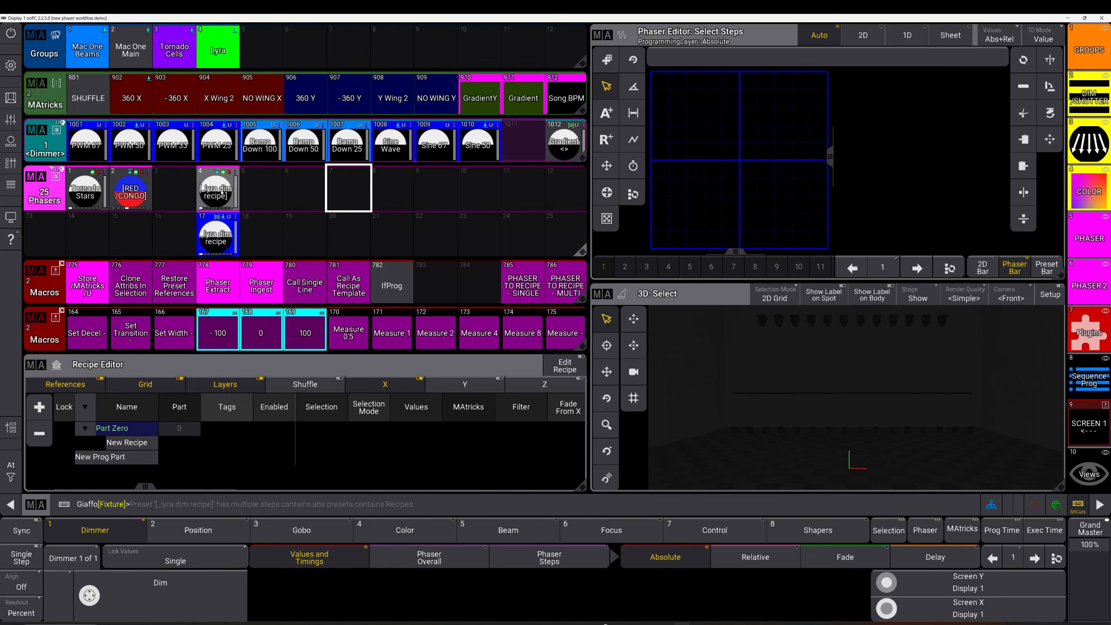
{"action": "left_click", "coordinate": [222, 193]}
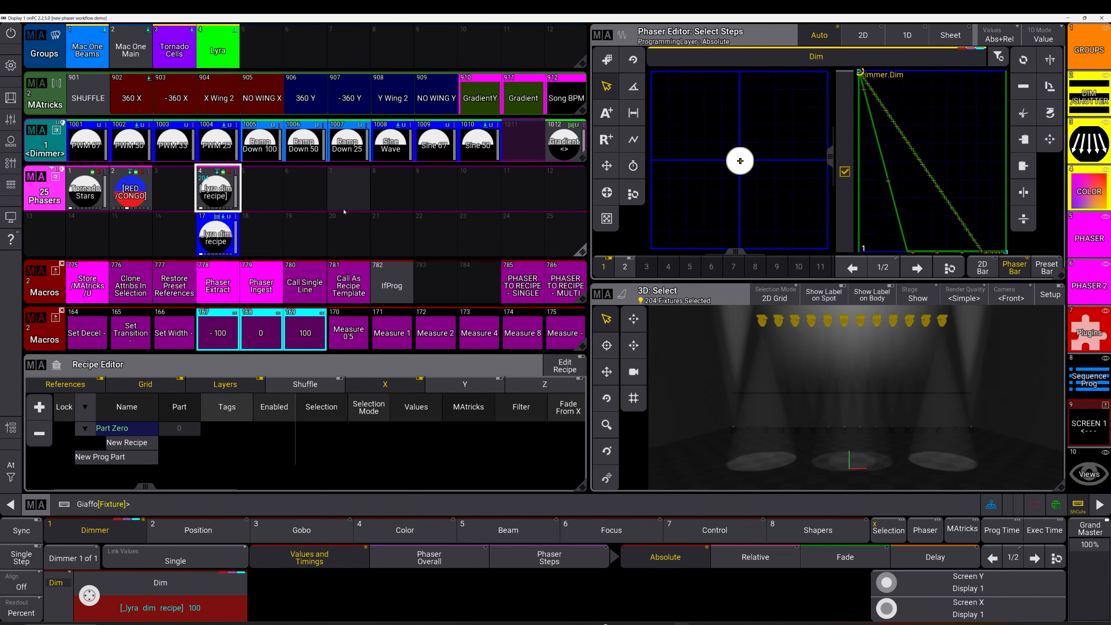
Check empty phaser slots 6 and 20 and call preset 17, clearing the programmer
{"action": "left_click", "coordinate": [305, 191]}
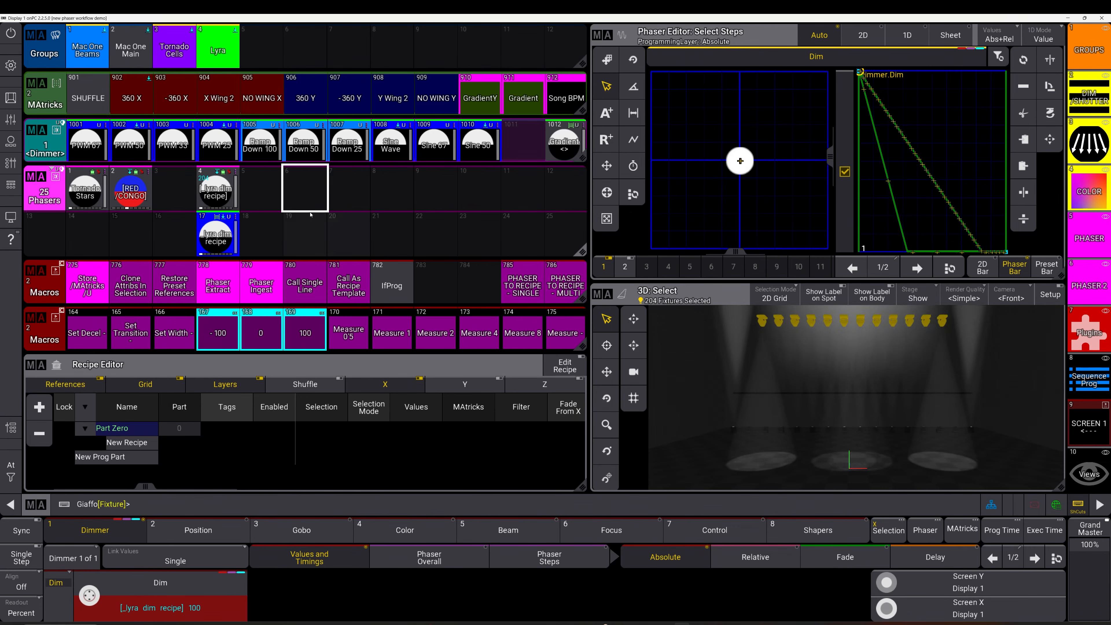
{"action": "left_click", "coordinate": [356, 227]}
{"action": "key", "text": "c"}
{"action": "key", "text": "c"}
{"action": "key", "text": "c"}
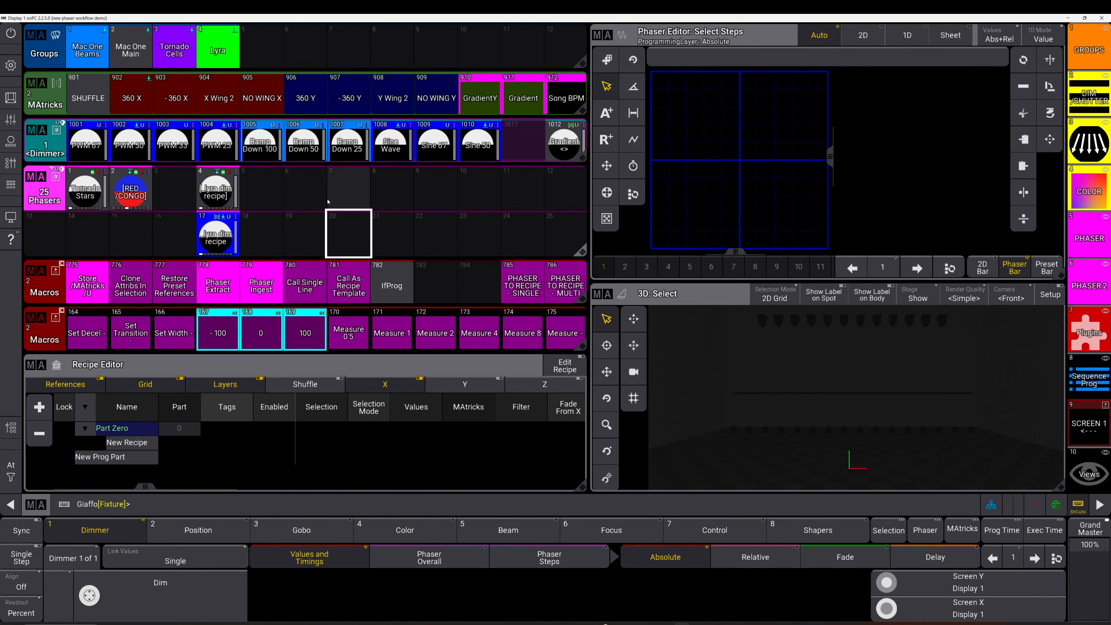
{"action": "left_click", "coordinate": [226, 245]}
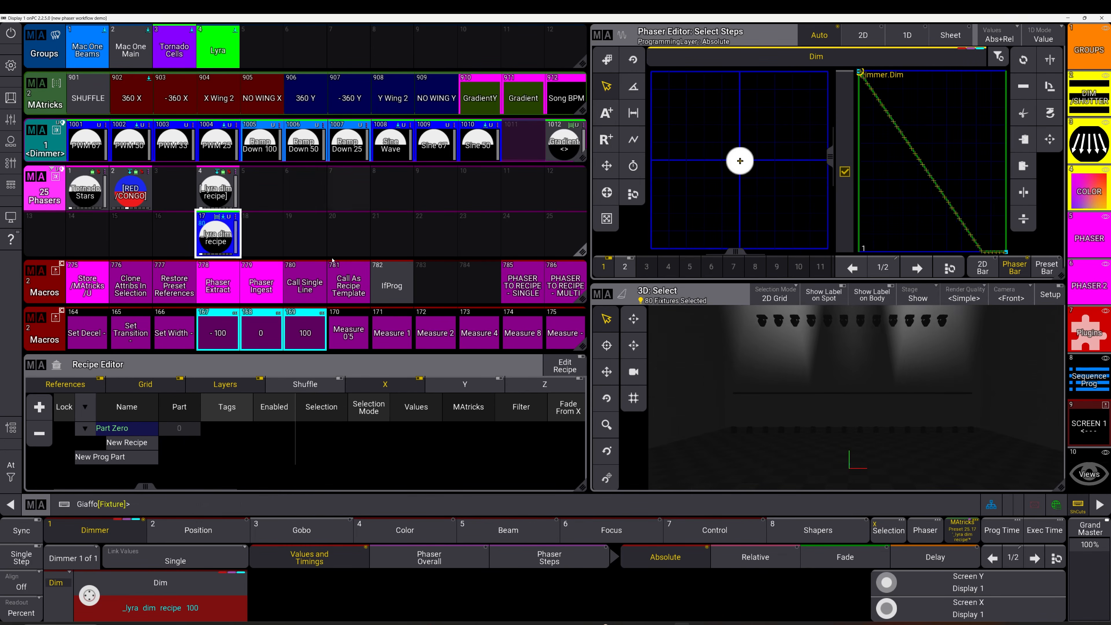
{"action": "key", "text": "c"}
{"action": "key", "text": "c"}
{"action": "key", "text": "c"}
Apply the Lyra dim recipe to group Lyra and merge-store it into phaser preset 17
{"action": "left_click", "coordinate": [218, 49]}
{"action": "left_click", "coordinate": [219, 237]}
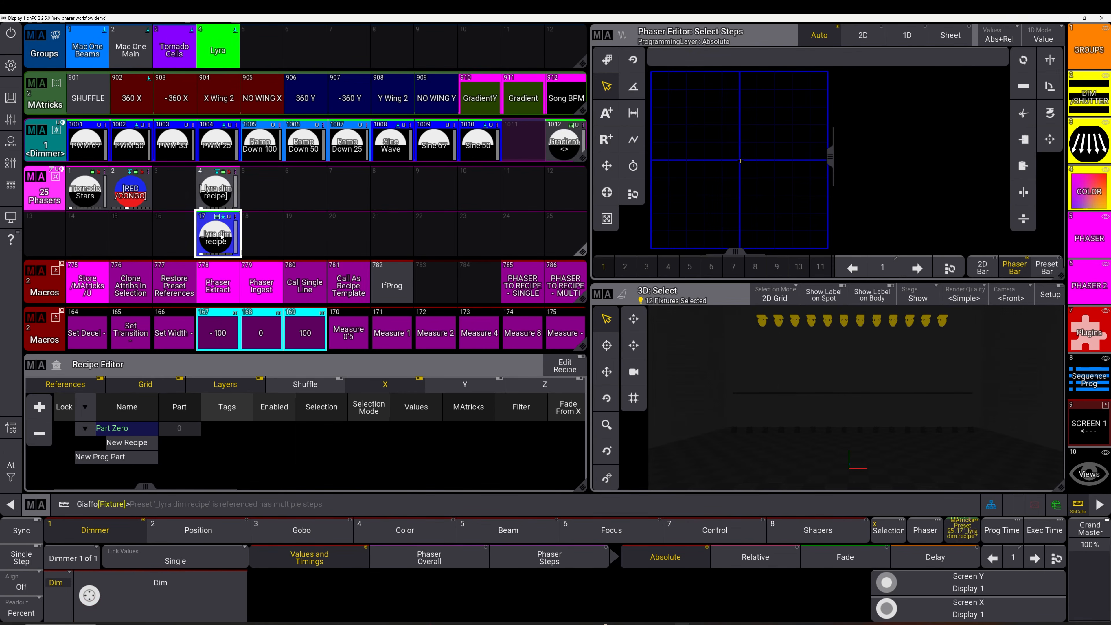
{"action": "left_click", "coordinate": [88, 285]}
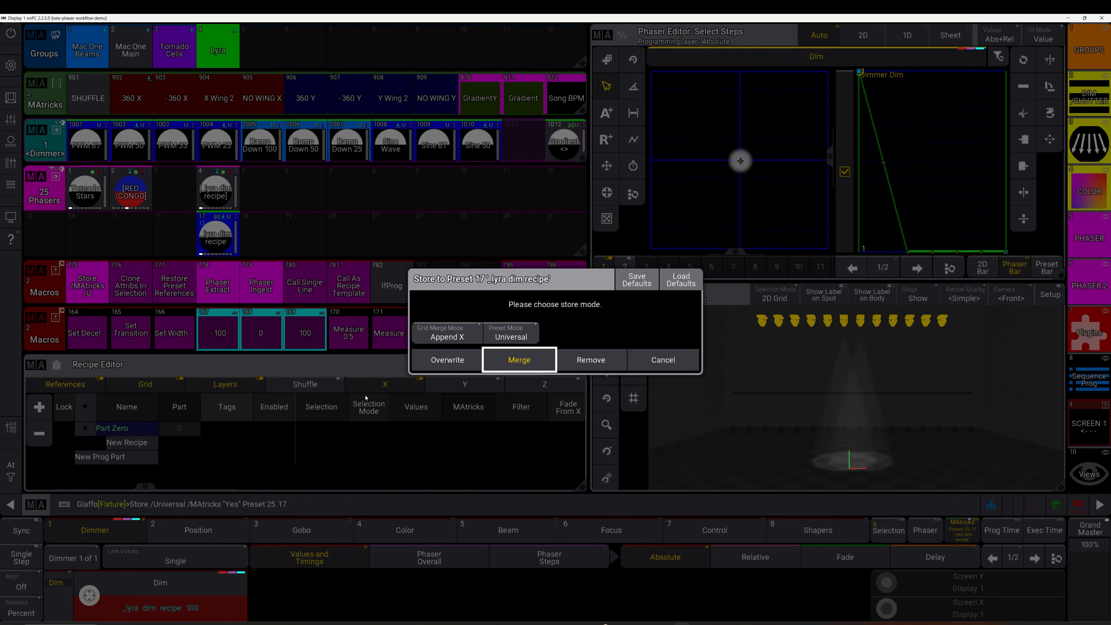
{"action": "left_click", "coordinate": [435, 361]}
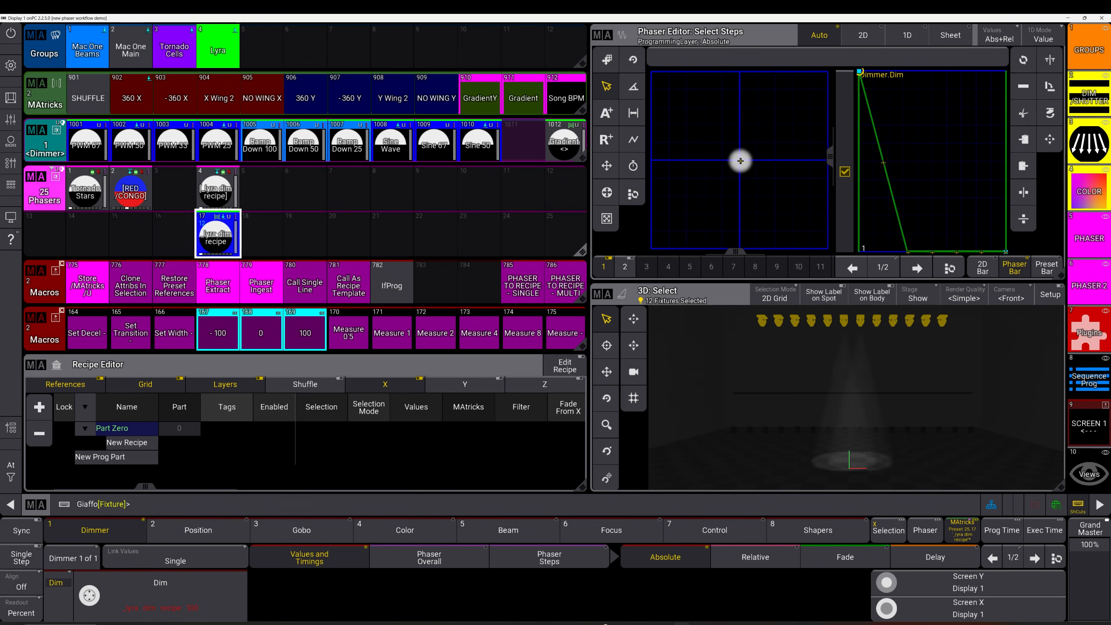
Clear, check phaser preset 4, clear again, and re-ingest the recipe into preset 4
{"action": "left_click", "coordinate": [311, 236]}
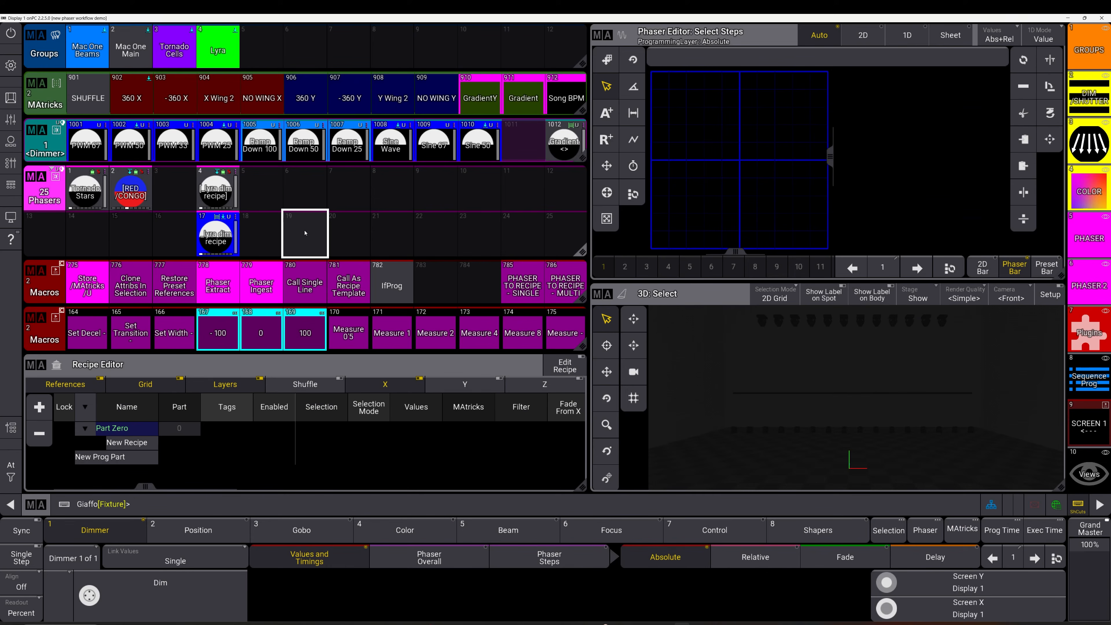
{"action": "left_click", "coordinate": [215, 188]}
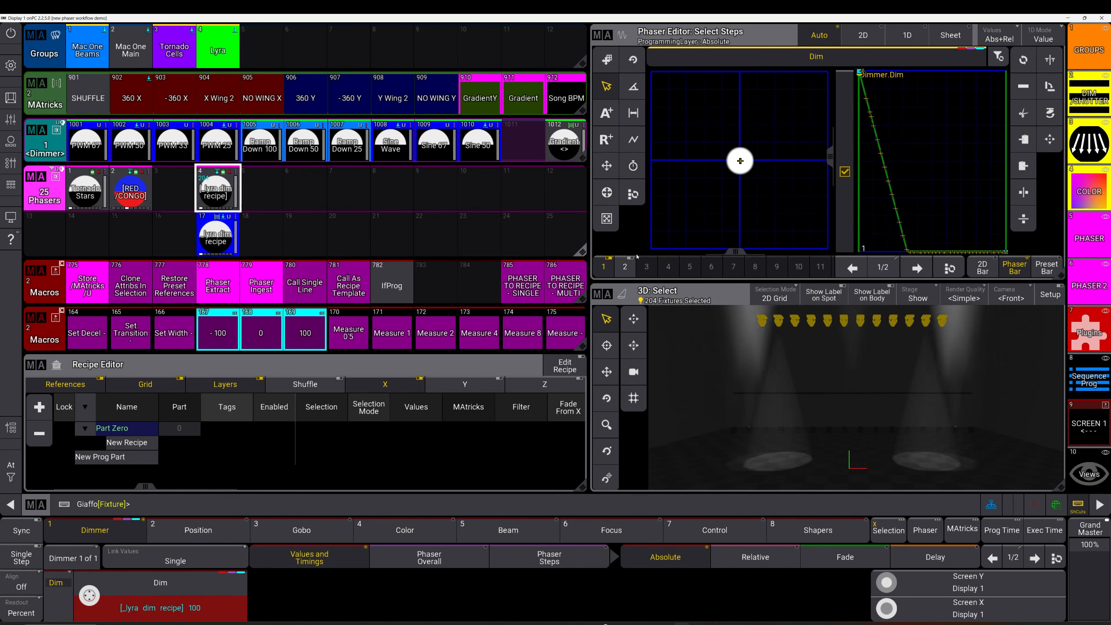
{"action": "left_click", "coordinate": [393, 233]}
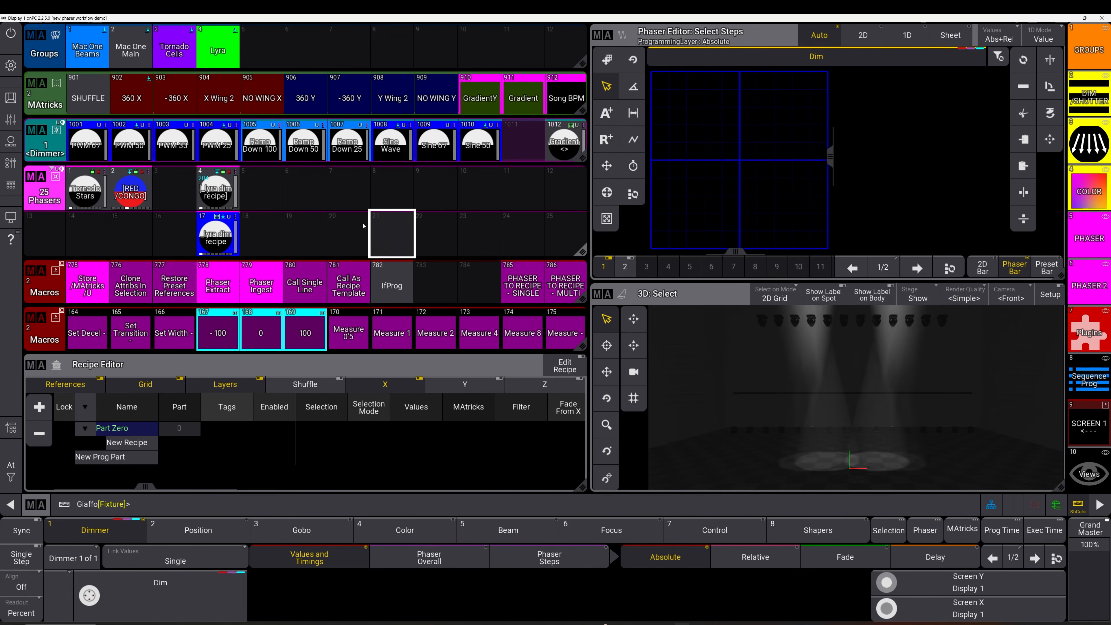
{"action": "left_click", "coordinate": [277, 273]}
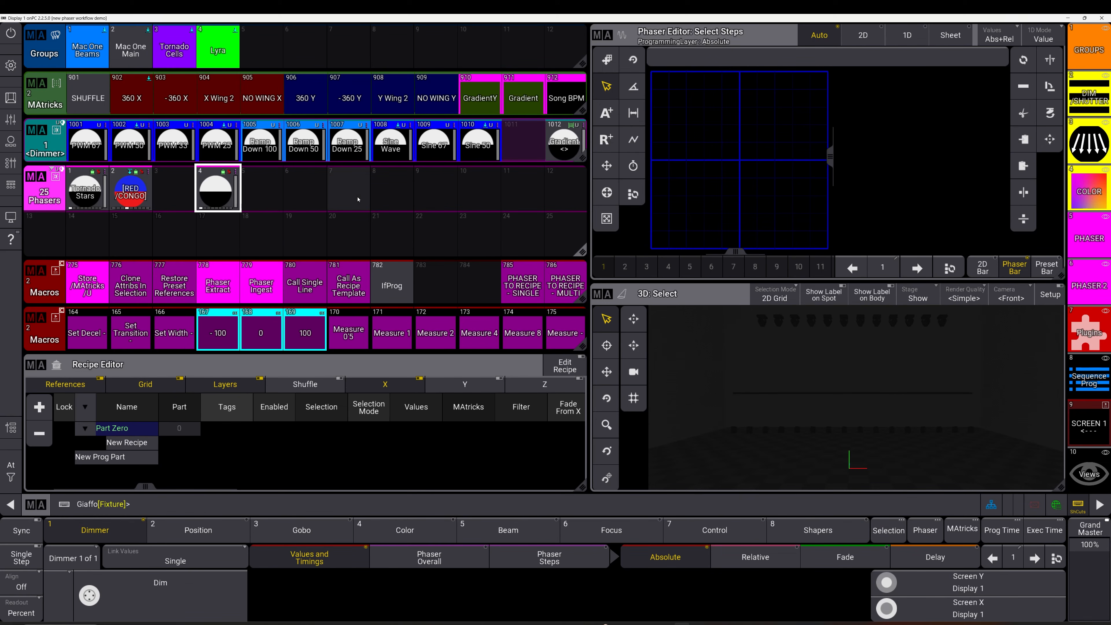
Edit phaser preset 4 and inspect the recipe Values cells for recipes 1 through 4
{"action": "right_click", "coordinate": [220, 189]}
{"action": "left_click", "coordinate": [188, 190]}
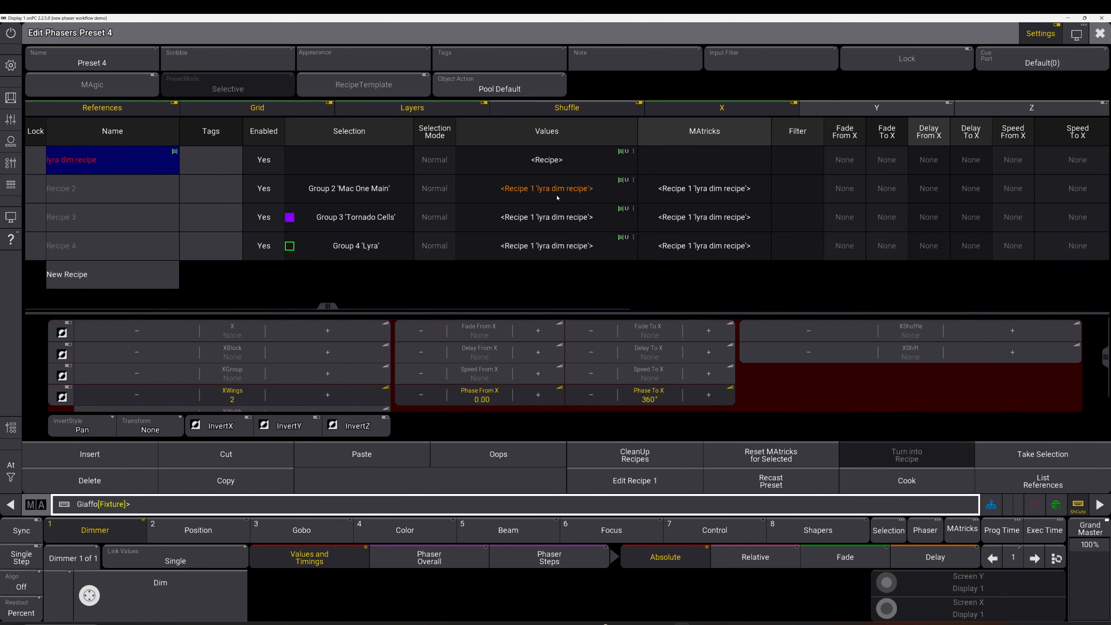
{"action": "left_click", "coordinate": [559, 166]}
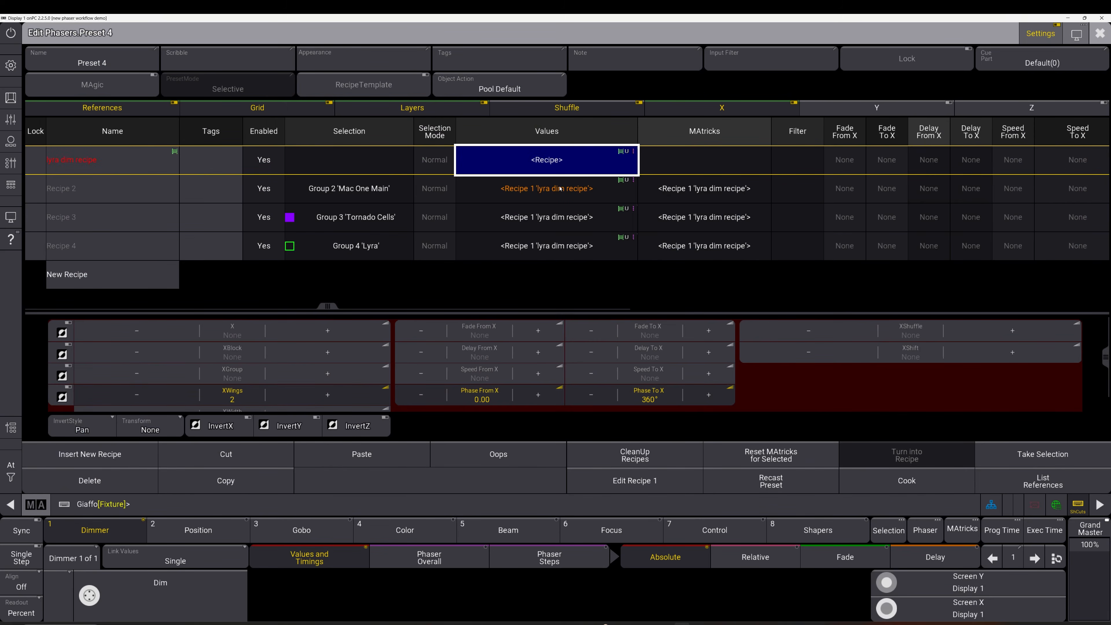
{"action": "left_click_drag", "start_coordinate": [567, 253], "coordinate": [572, 204]}
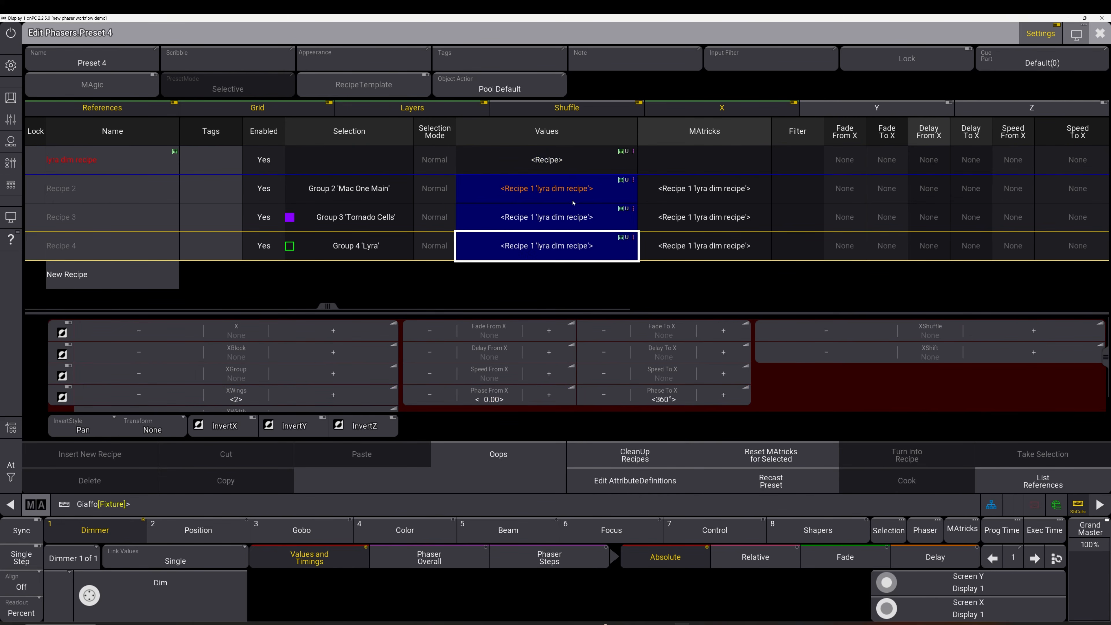
Return to Recipe 1's values, then select group Lyra and target phaser slot 5
{"action": "left_click", "coordinate": [560, 160]}
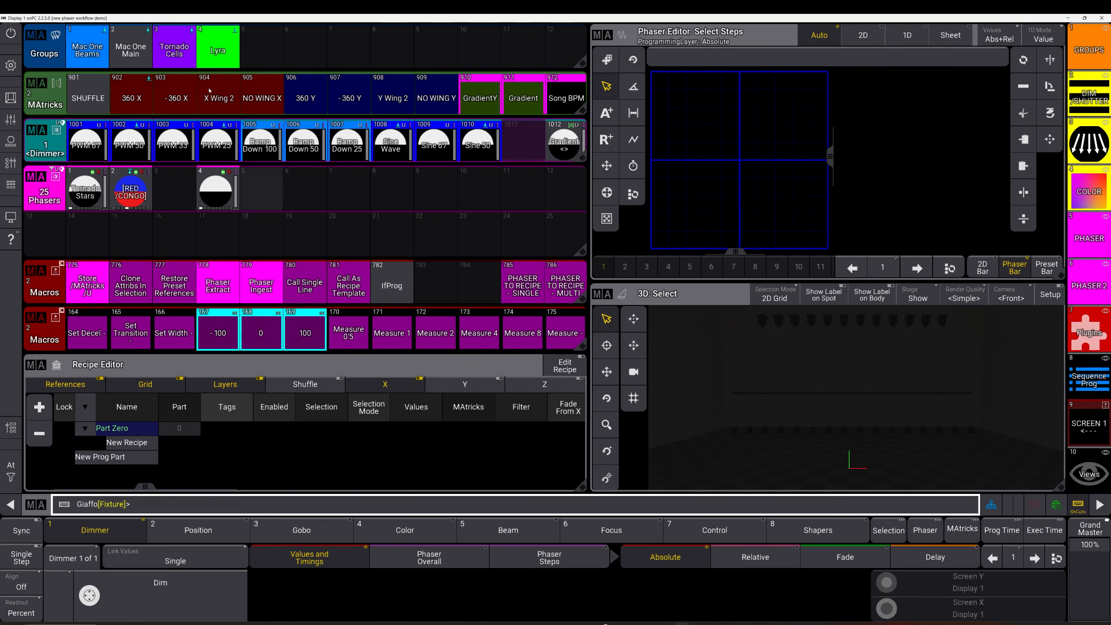
{"action": "left_click", "coordinate": [221, 57]}
{"action": "left_click", "coordinate": [276, 188]}
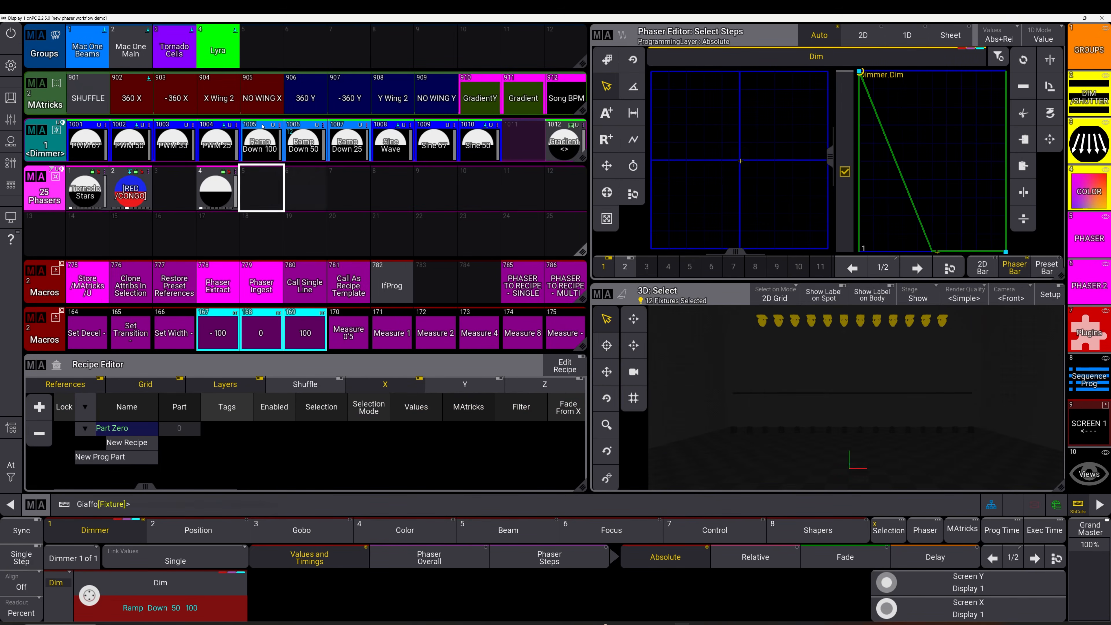
Apply the Ramp Down 50 phaser to group Lyra, clearing and retrying until slot 6 is targeted
{"action": "left_click", "coordinate": [225, 52]}
{"action": "left_click", "coordinate": [303, 146]}
{"action": "left_click", "coordinate": [271, 190]}
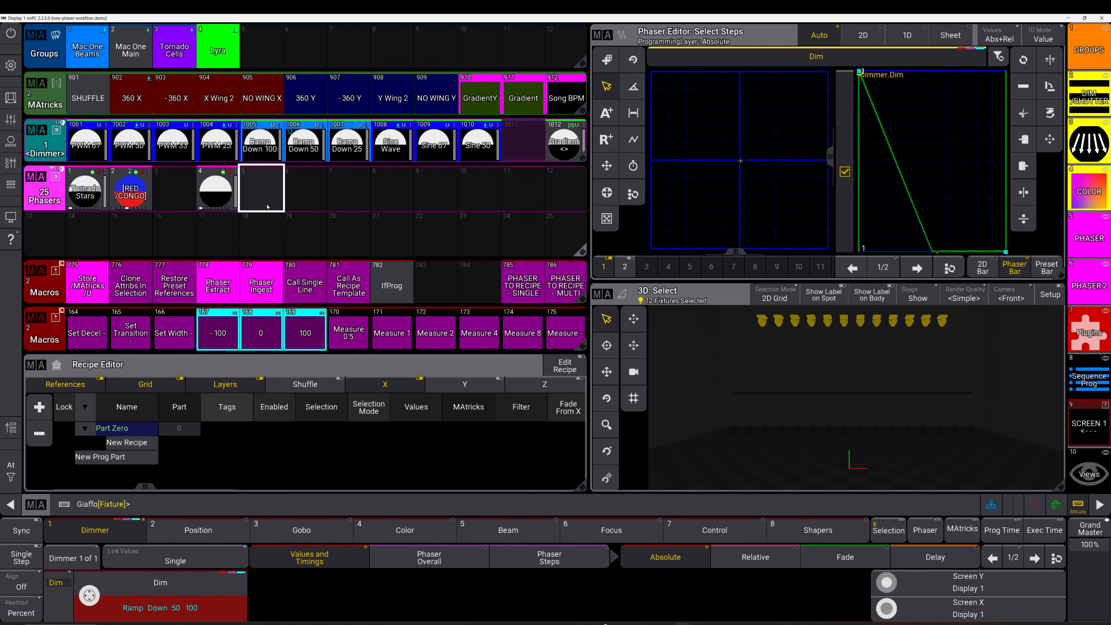
{"action": "key", "text": "BackSpace"}
{"action": "key", "text": "BackSpace"}
{"action": "key", "text": "BackSpace"}
{"action": "left_click", "coordinate": [224, 52]}
{"action": "left_click", "coordinate": [303, 147]}
{"action": "left_click", "coordinate": [289, 186]}
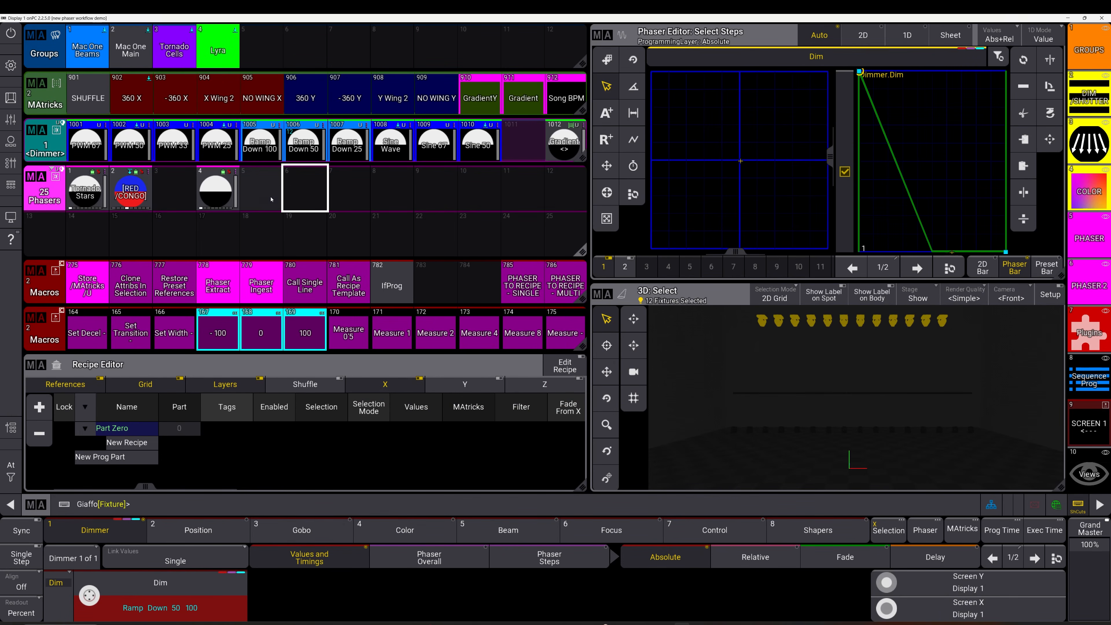
{"action": "key", "text": "BackSpace"}
{"action": "key", "text": "BackSpace"}
{"action": "key", "text": "BackSpace"}
{"action": "left_click", "coordinate": [224, 52]}
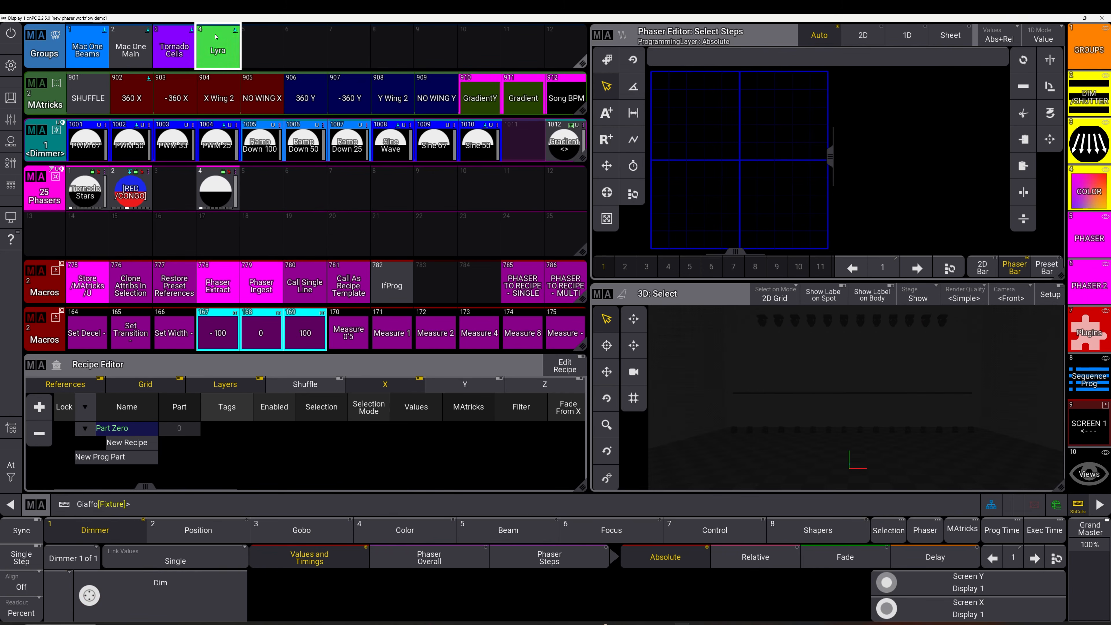
{"action": "left_click", "coordinate": [303, 147]}
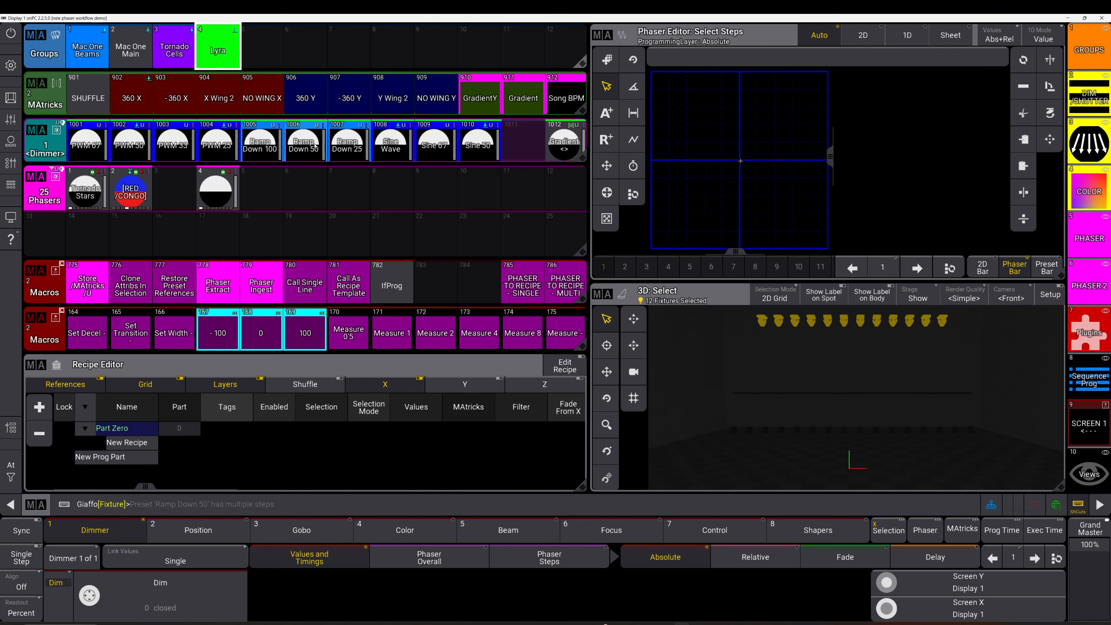
{"action": "left_click", "coordinate": [302, 194]}
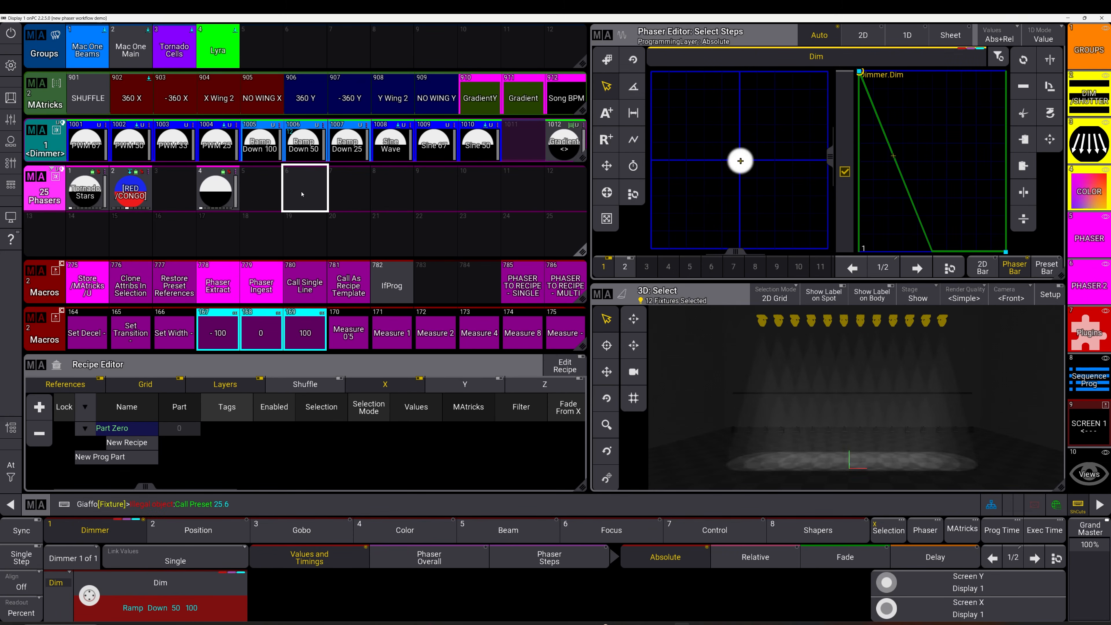
Store the Lyra Ramp Down look as new phaser preset 6 and open its editor
{"action": "left_click", "coordinate": [92, 285]}
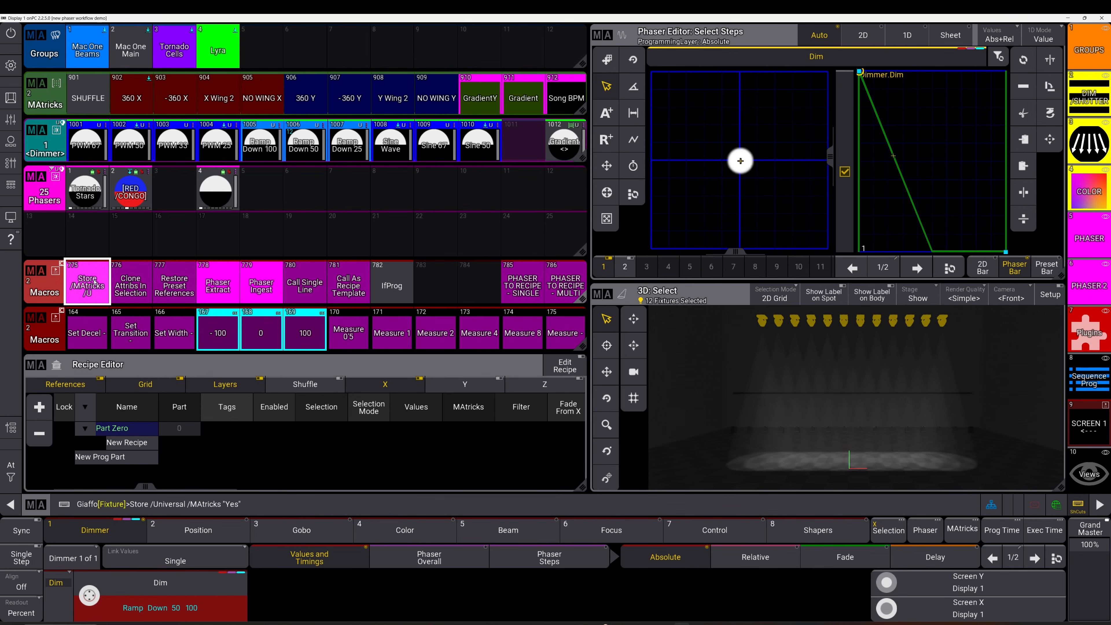
{"action": "left_click", "coordinate": [303, 191]}
{"action": "left_click_drag", "start_coordinate": [303, 188], "coordinate": [276, 184]}
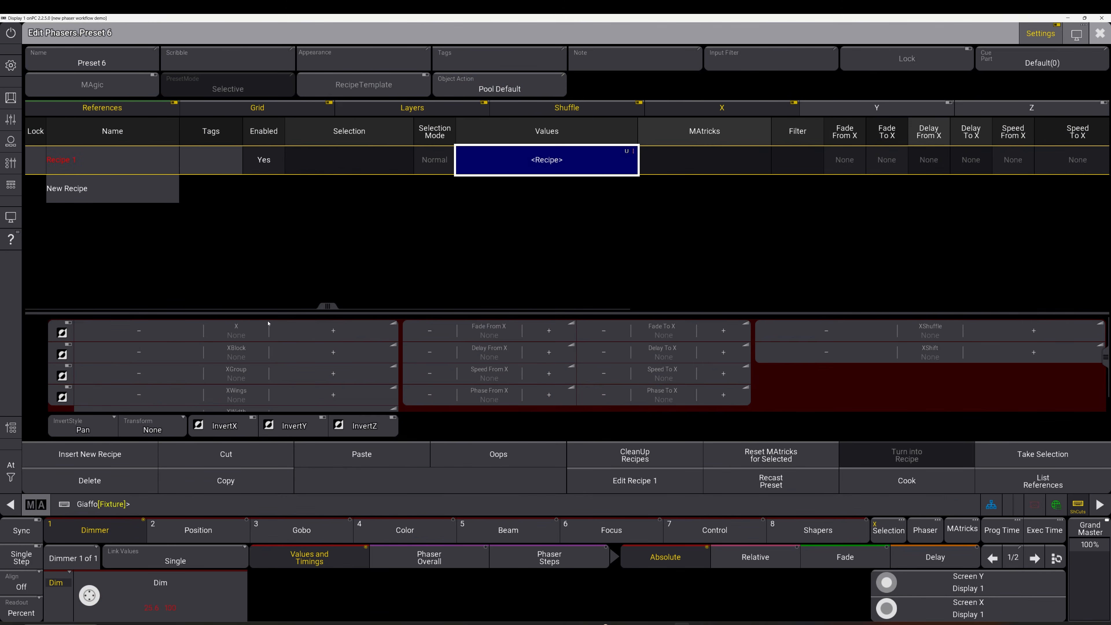
Copy Recipe 1 and paste it into the new-recipe row as Recipe 2
{"action": "left_click", "coordinate": [239, 479]}
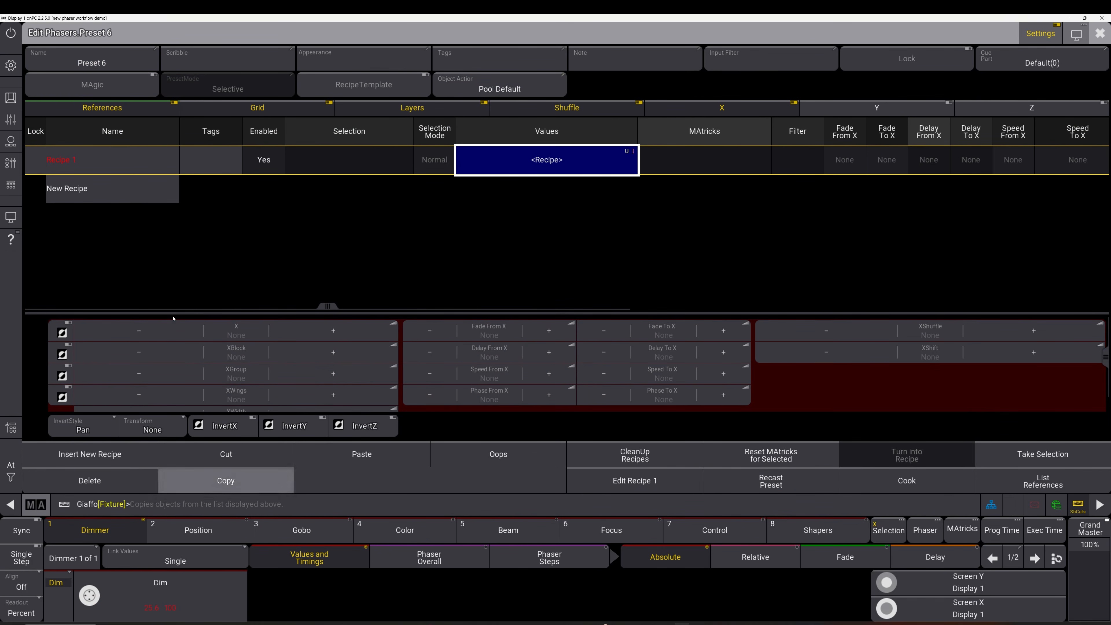
{"action": "left_click", "coordinate": [122, 195]}
{"action": "left_click", "coordinate": [366, 457]}
{"action": "left_click", "coordinate": [569, 194]}
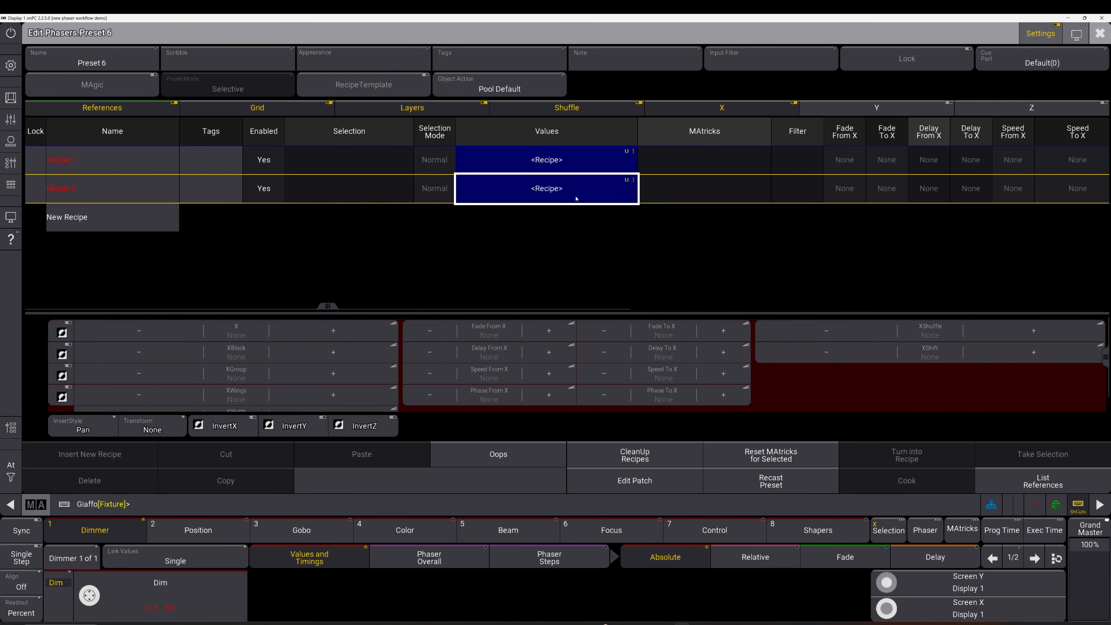
Open Recipe 1's Selection list, cancel without choosing, and close the preset 6 editor
{"action": "double_click", "coordinate": [383, 163]}
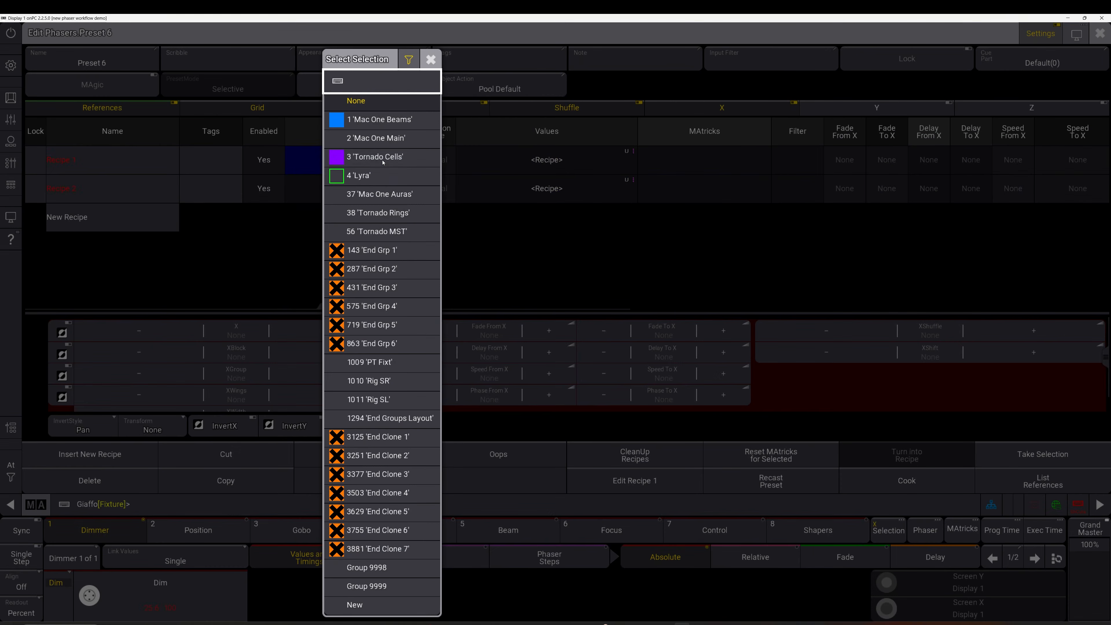
{"action": "left_click", "coordinate": [533, 227]}
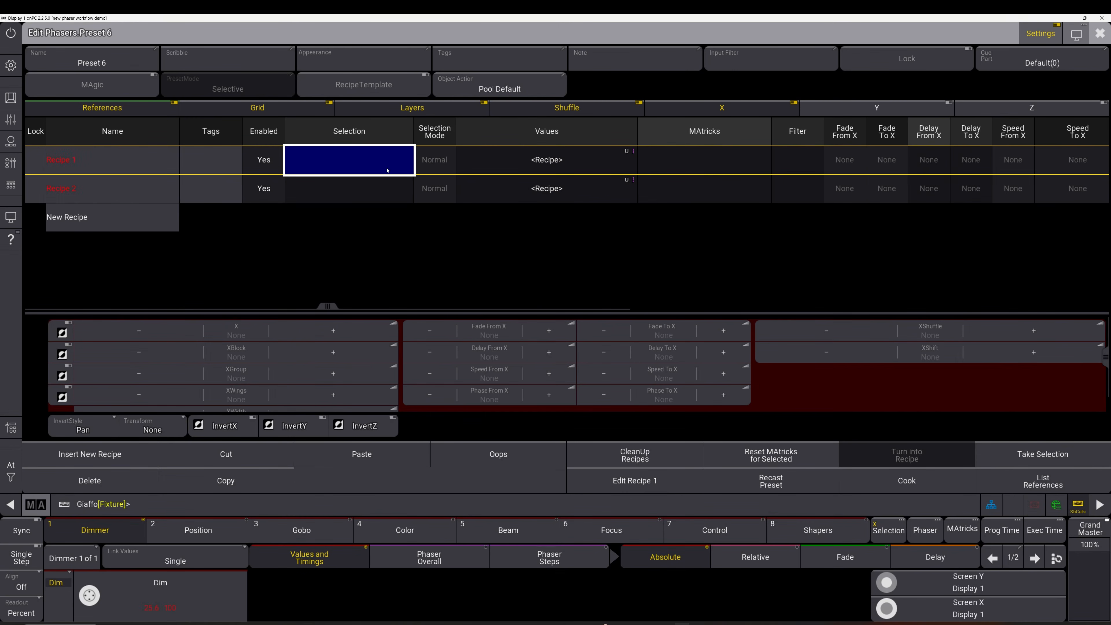
{"action": "left_click", "coordinate": [545, 186]}
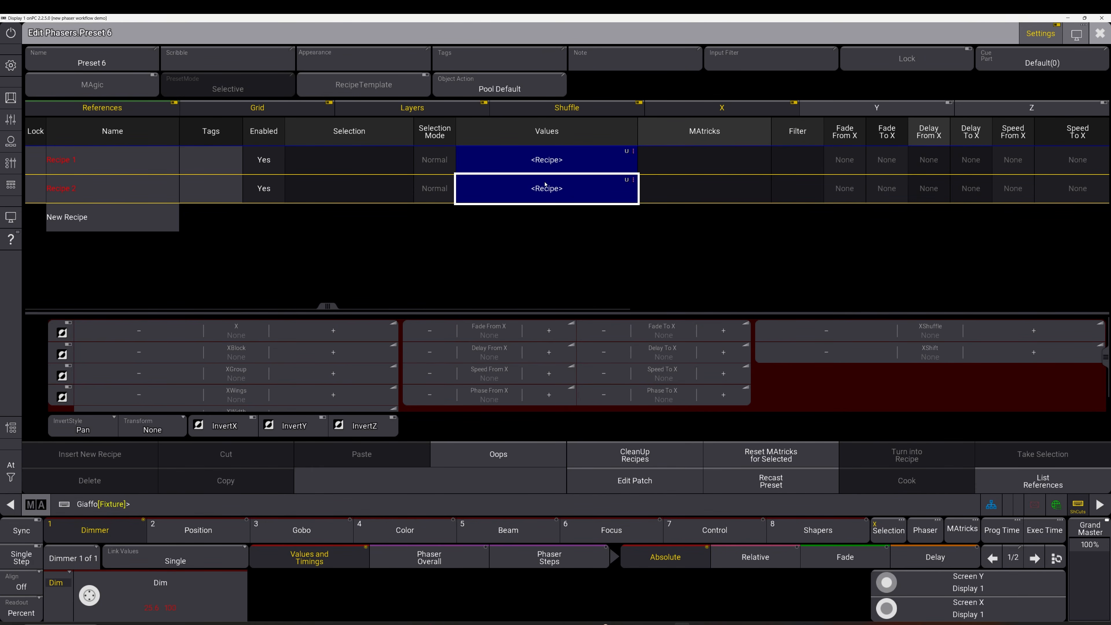
{"action": "key", "text": "Escape"}
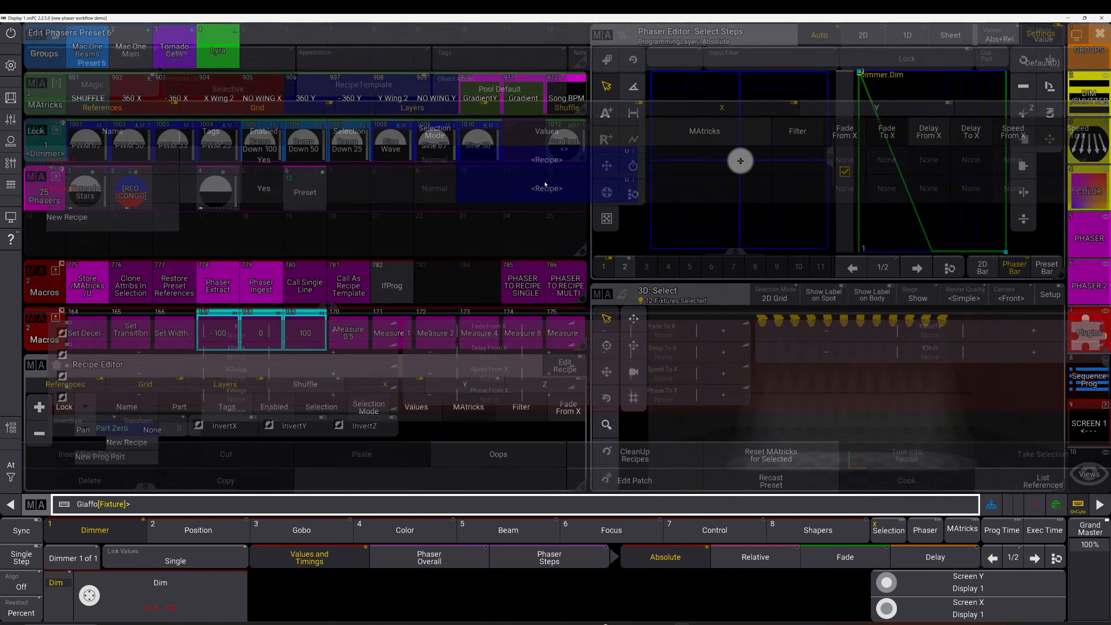